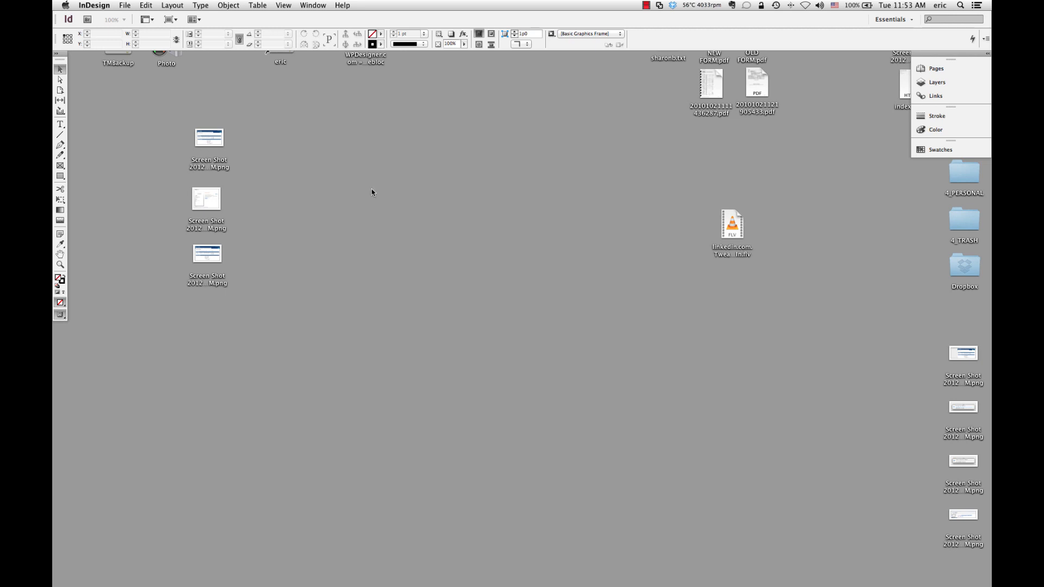
Start a new document with the Print intent and the US Business Card page size.
left_click(124, 6)
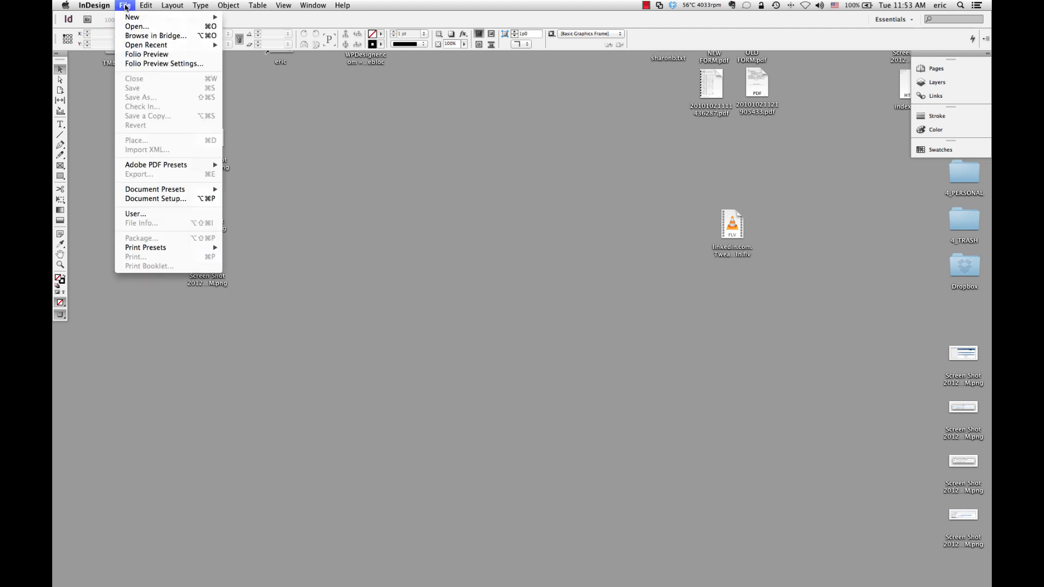
mouse_move(127, 20)
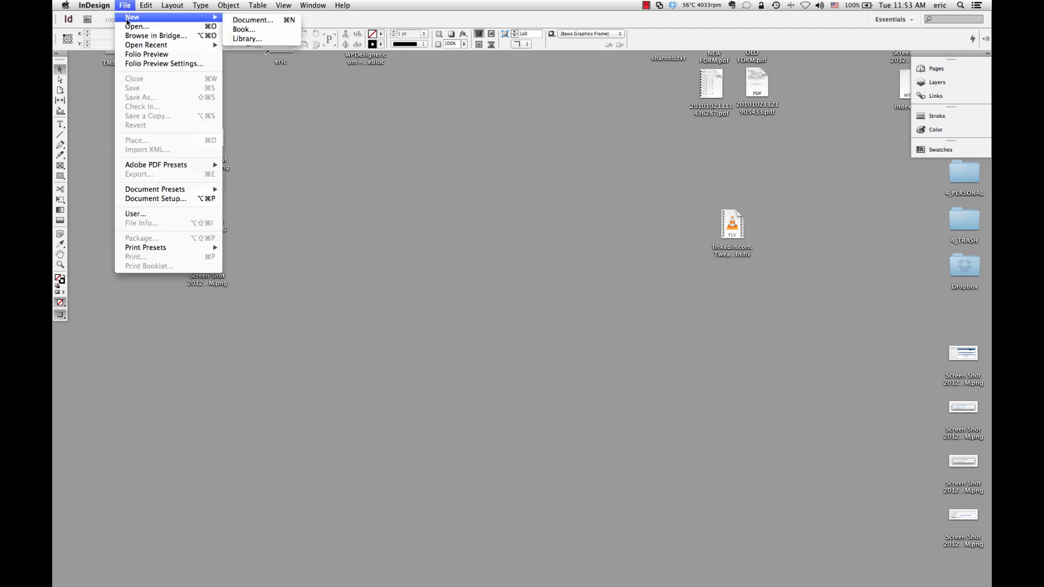
left_click(277, 25)
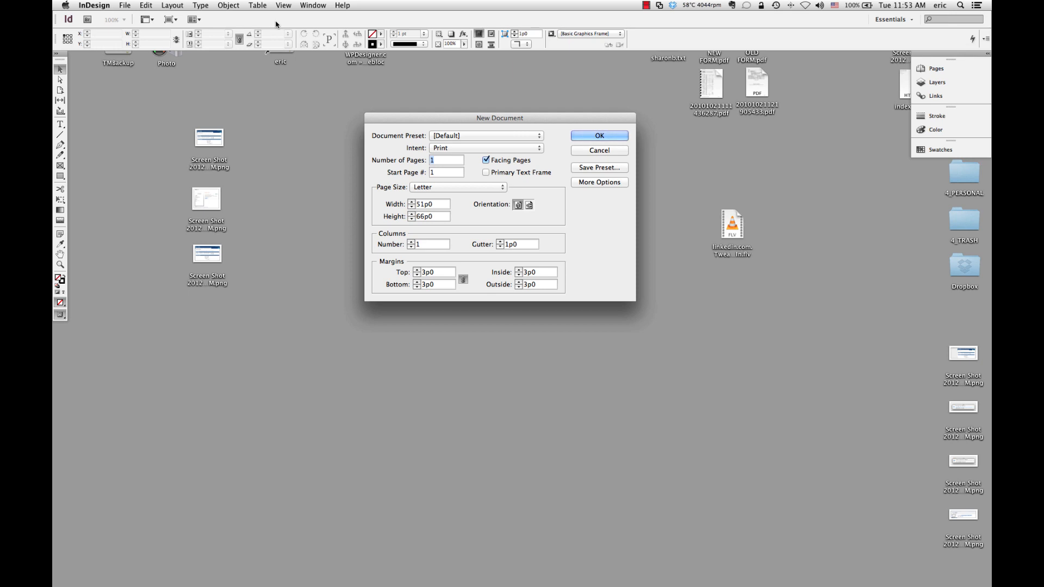
left_click(463, 150)
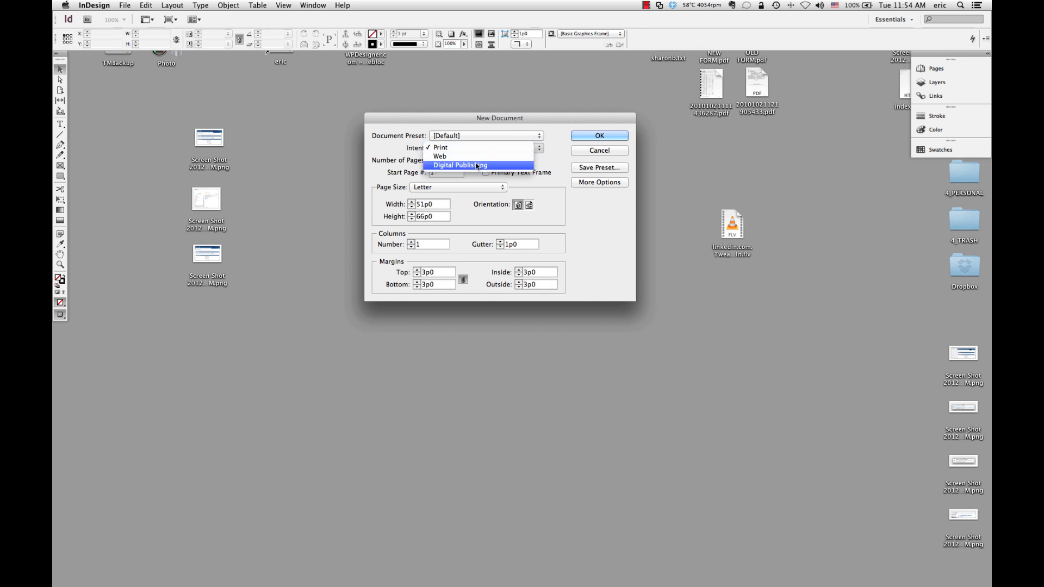
left_click(440, 149)
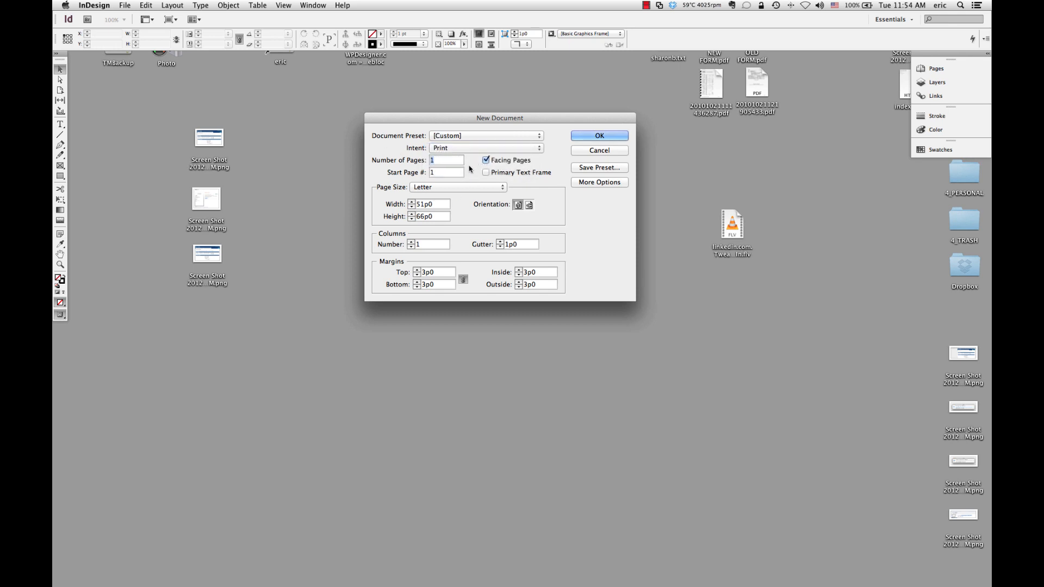
left_click(445, 188)
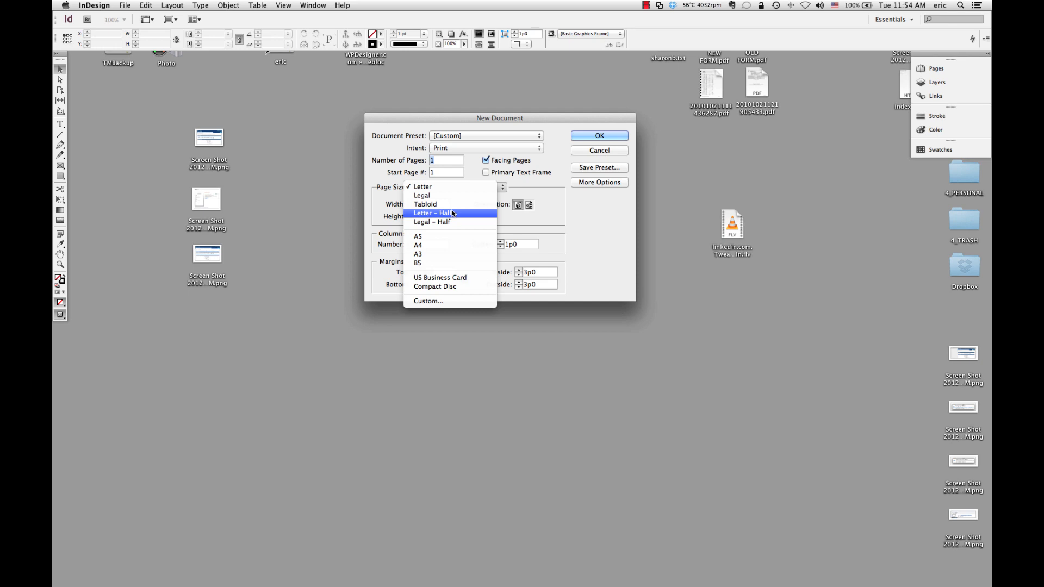
left_click(478, 281)
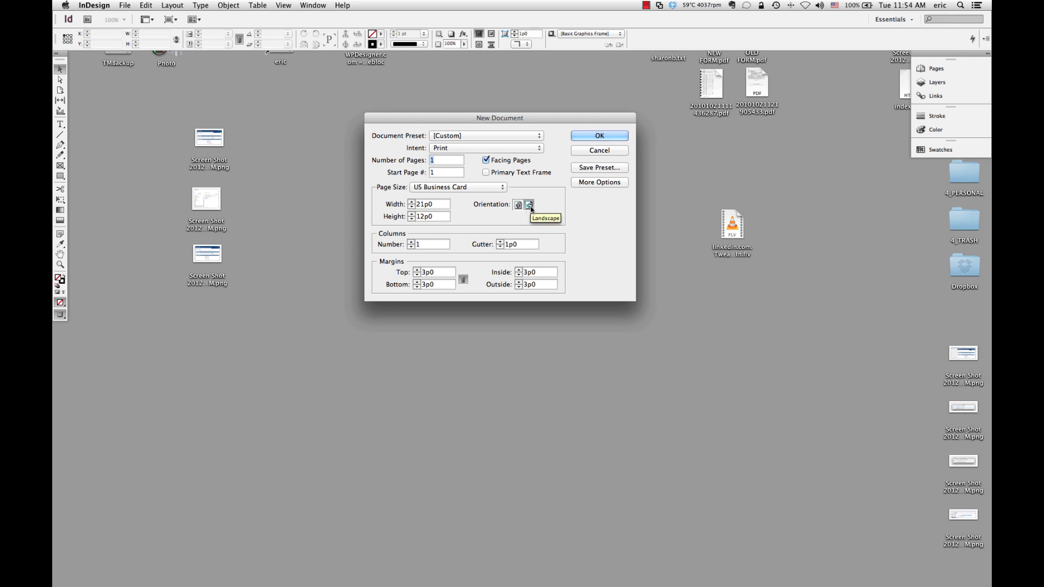
Set all margins to 1p0 and the bleed to 0.125in on every side, and create the document.
left_click(424, 274)
type("1")
key("Tab")
left_click(620, 182)
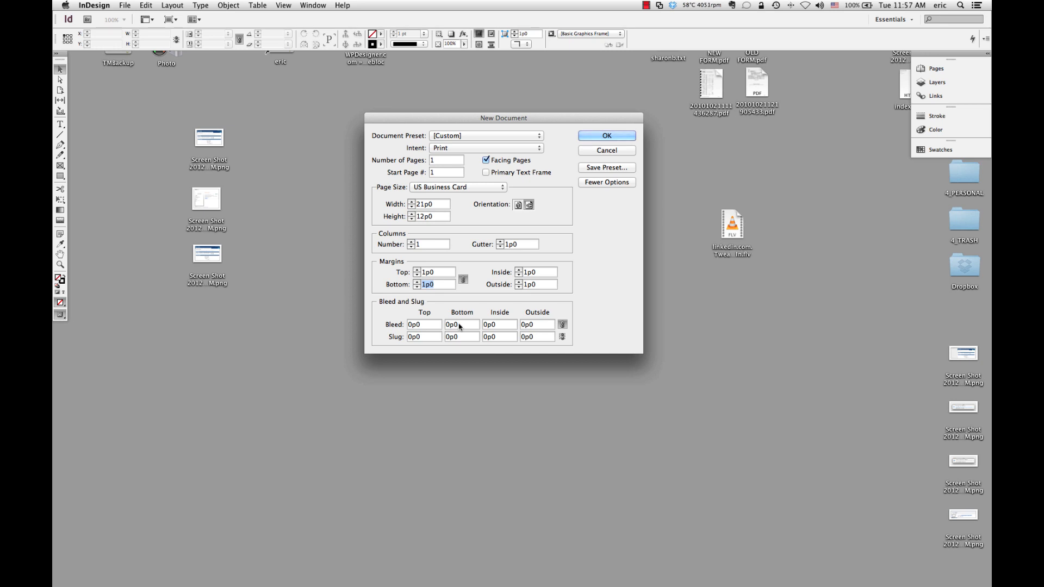
left_click(427, 326)
type("0.125in")
key("Tab")
left_click(617, 137)
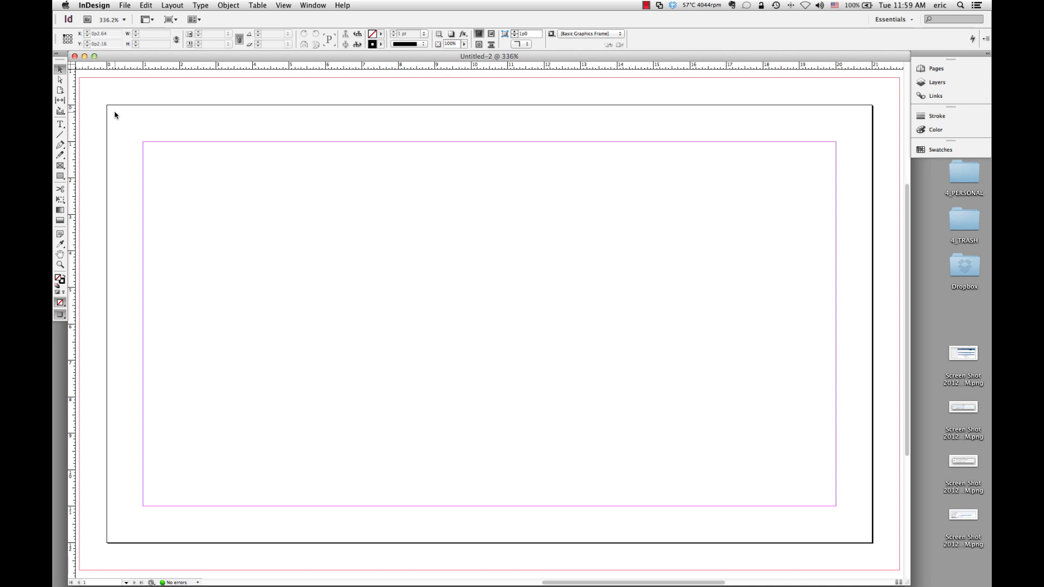
Draw a text frame about 10p0 by 10p0 in the right half of the card, ending at the bottom-right margin corner.
key("super+minus")
key("super+minus")
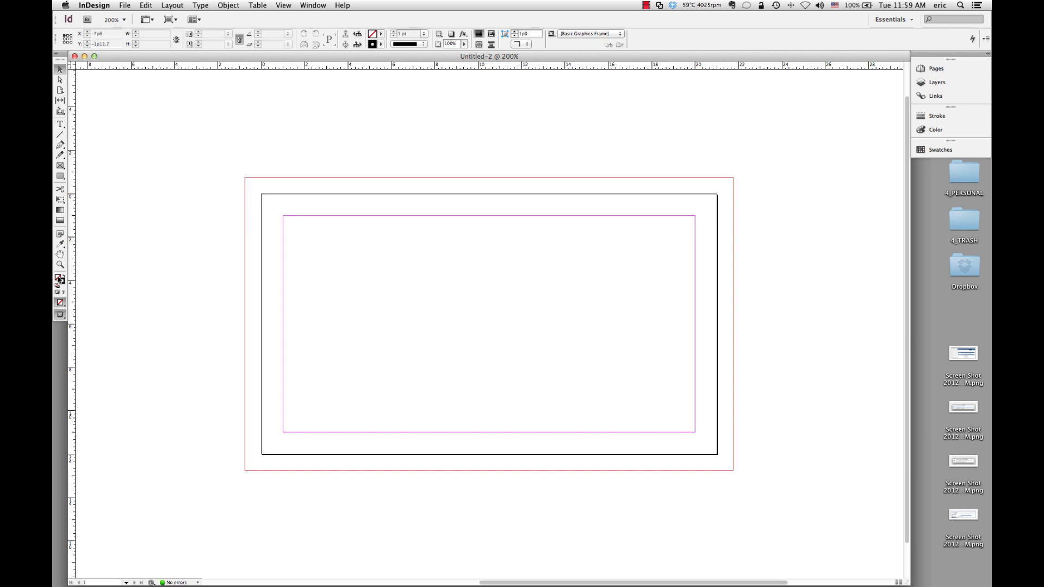
left_click(61, 125)
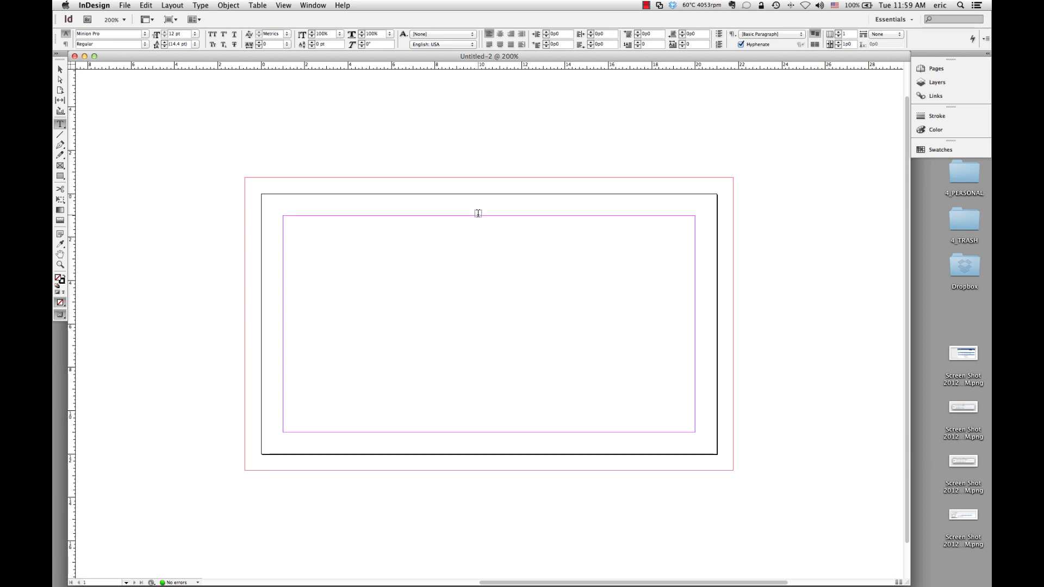
left_click_drag(478, 215, 695, 432)
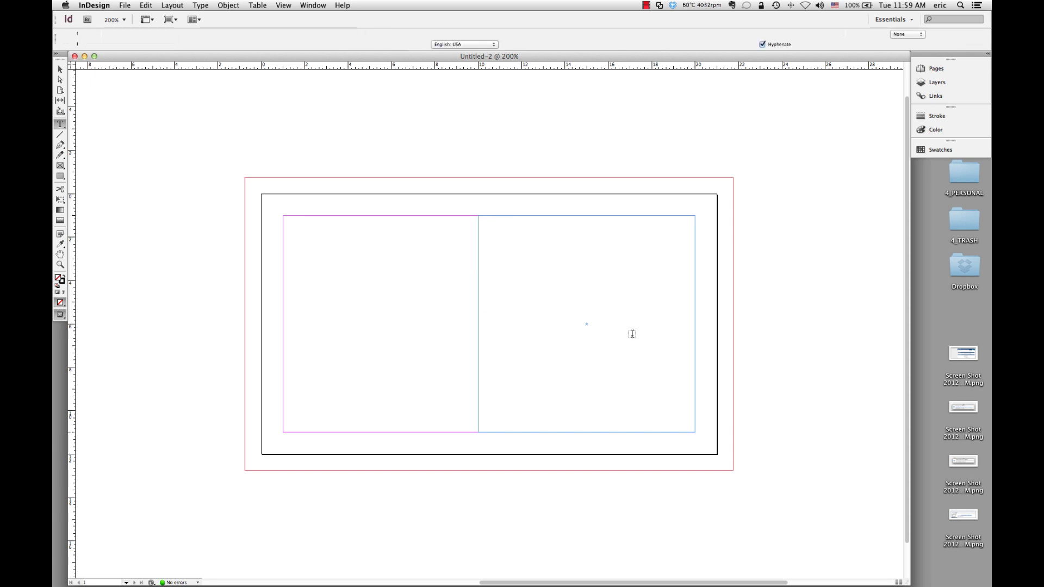
left_click(609, 325)
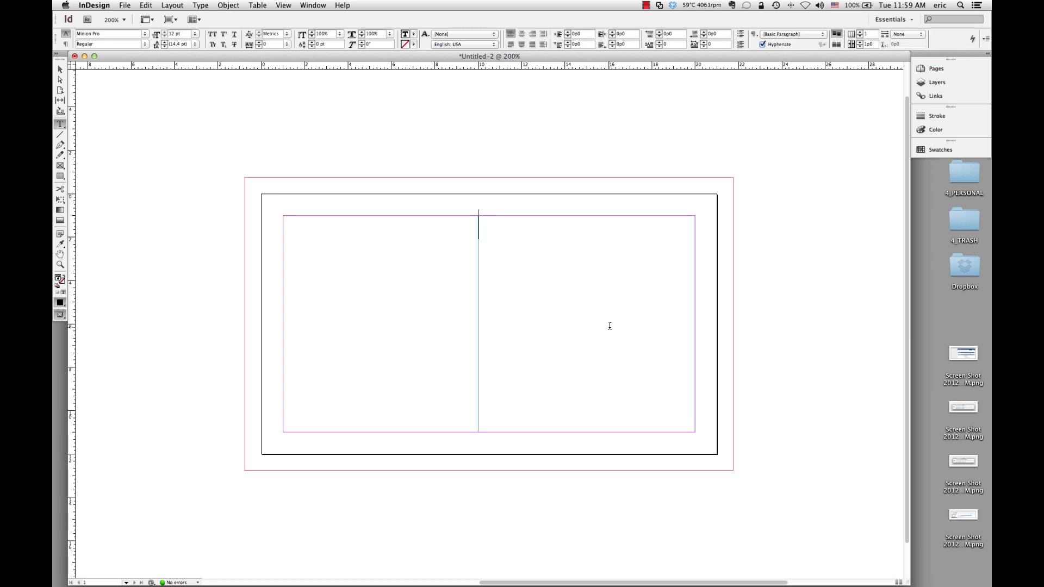
Enter the cardholder's full name as the first line of the text frame.
type("Jo")
type("hn Smit")
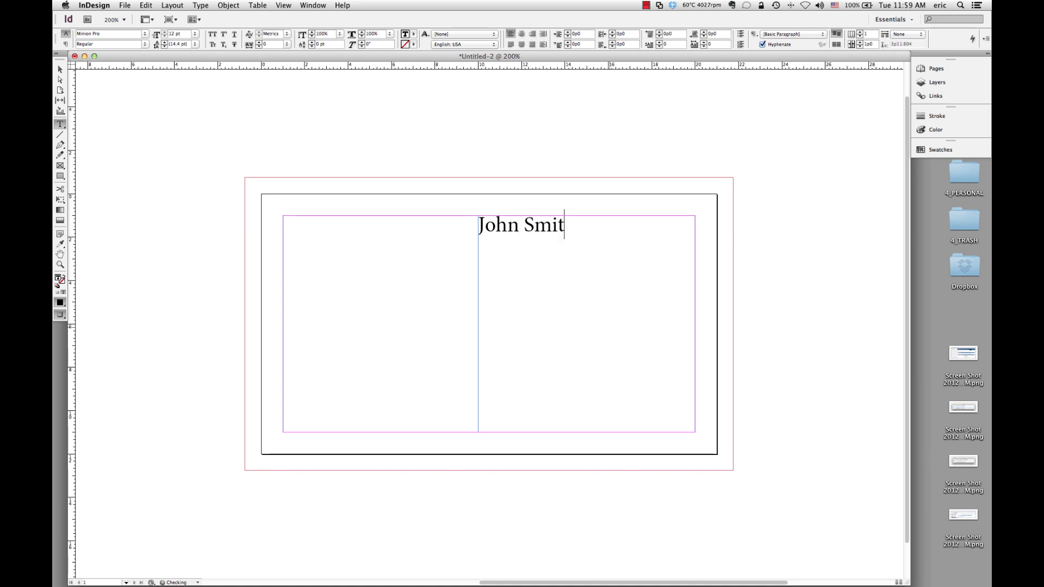
type("hh")
key("BackSpace")
key("Return")
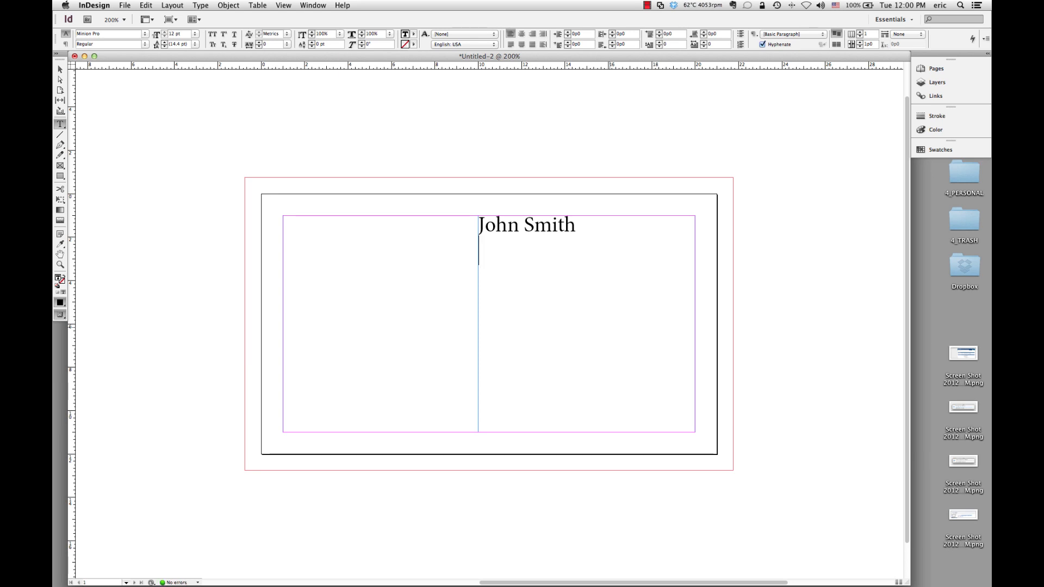
Enter the cardholder's postal address on three lines below the name, capitalizing the street's name.
type("123 mai")
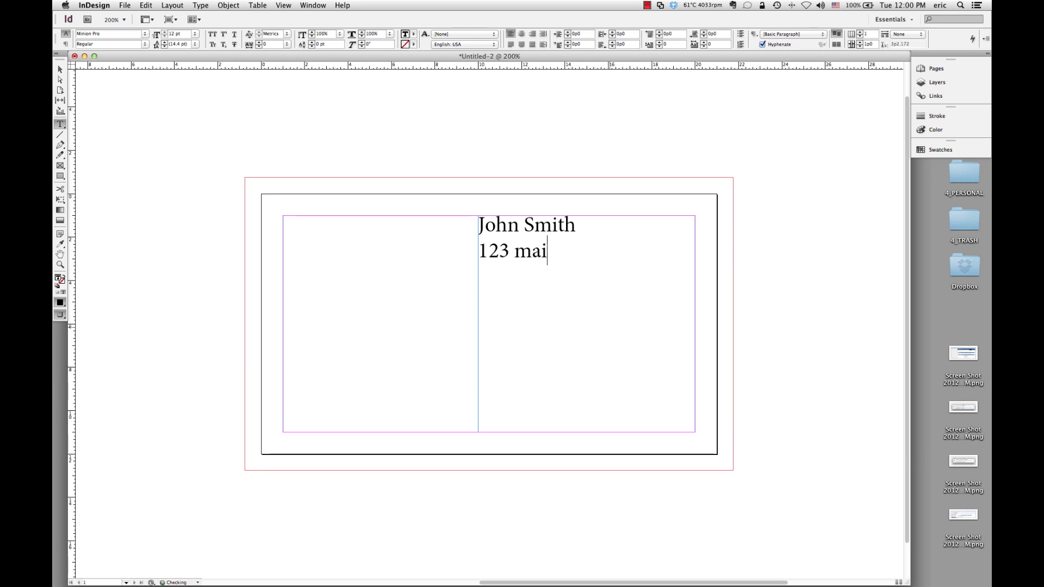
type("n street")
left_click(518, 253)
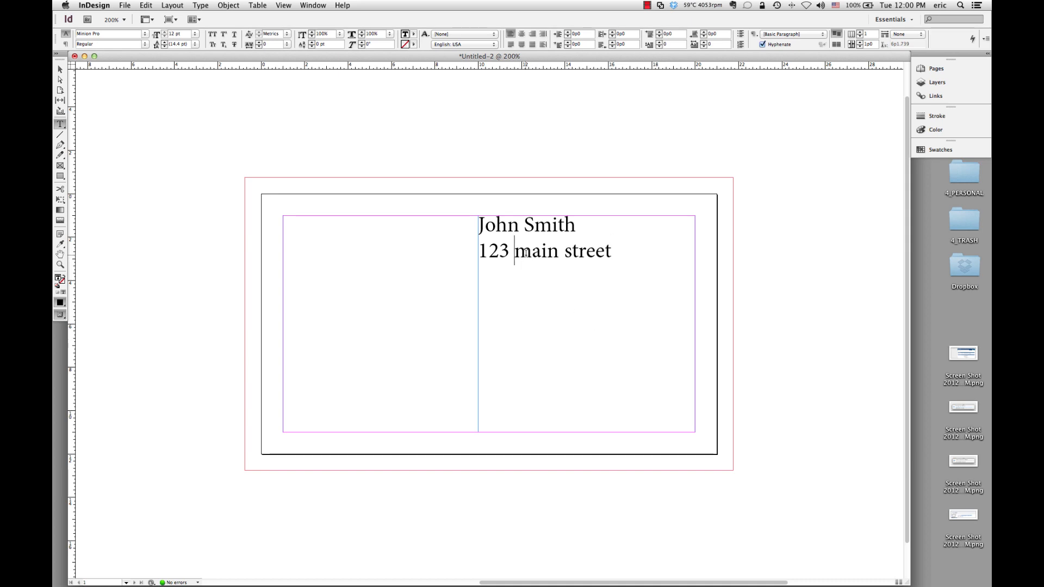
key("shift+Right")
type("M")
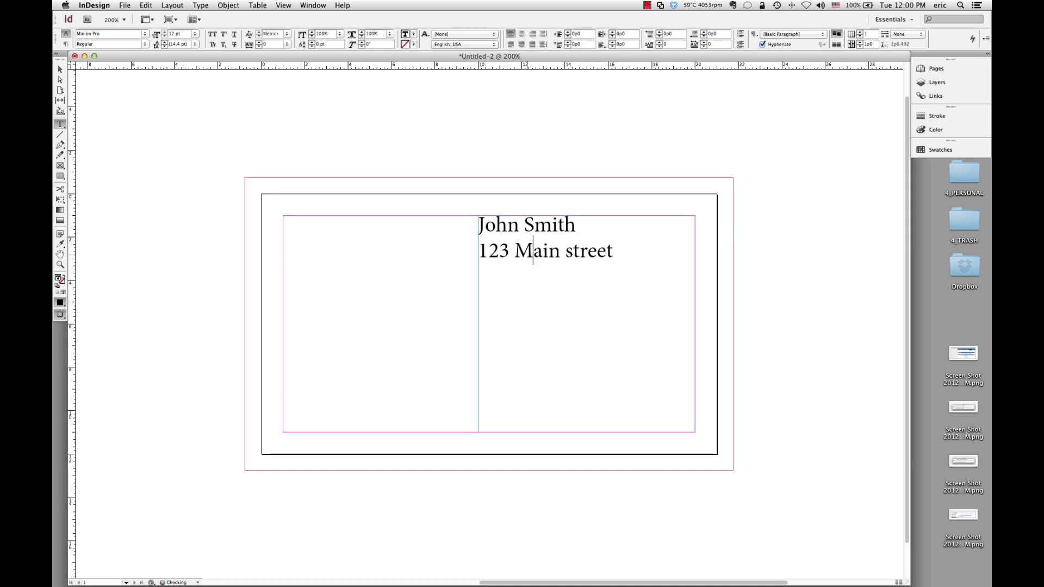
left_click(614, 260)
key("Return")
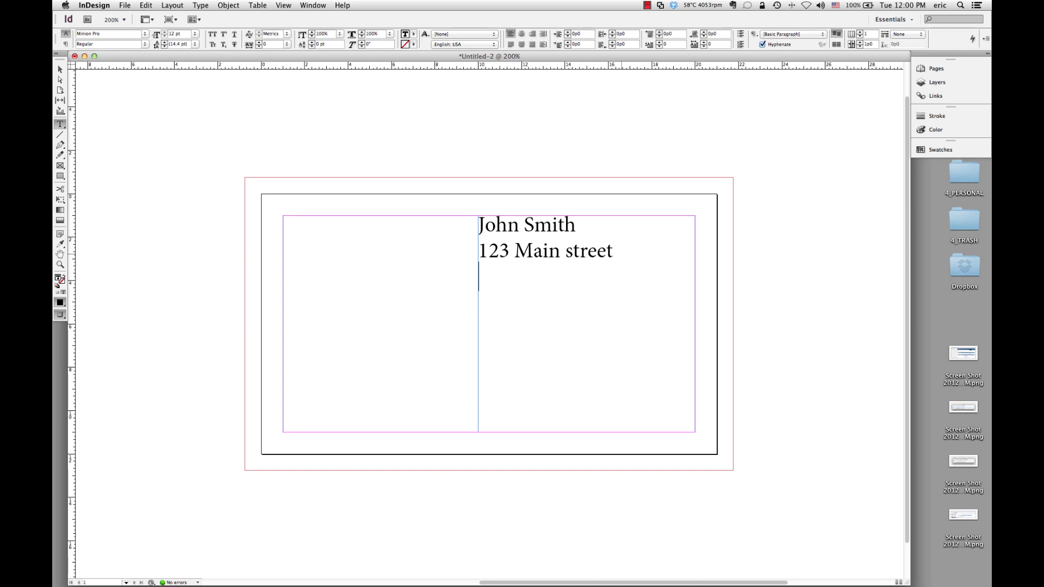
type("Boston, Mass.")
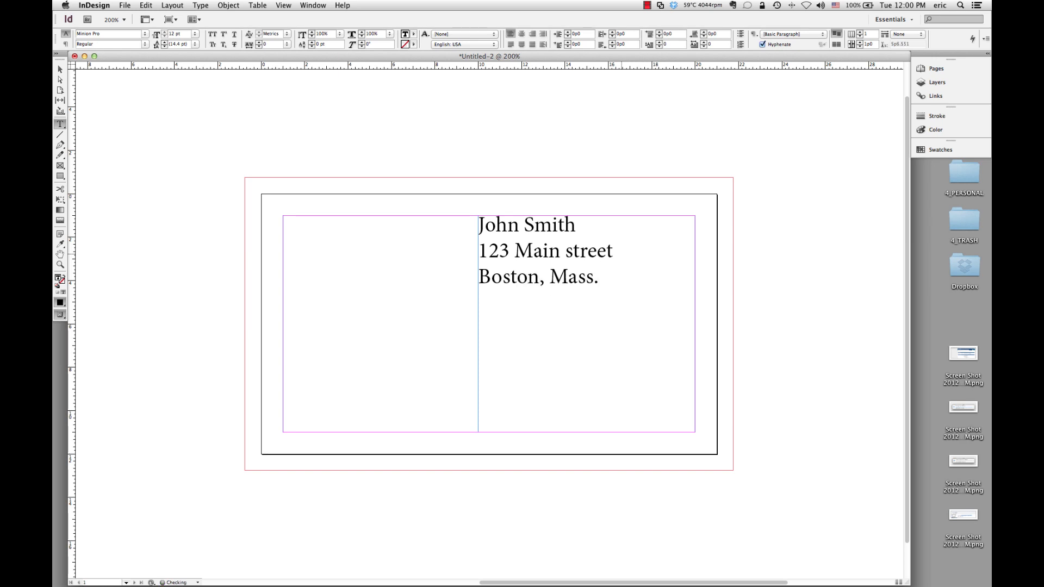
key("Return")
type("123456 USA")
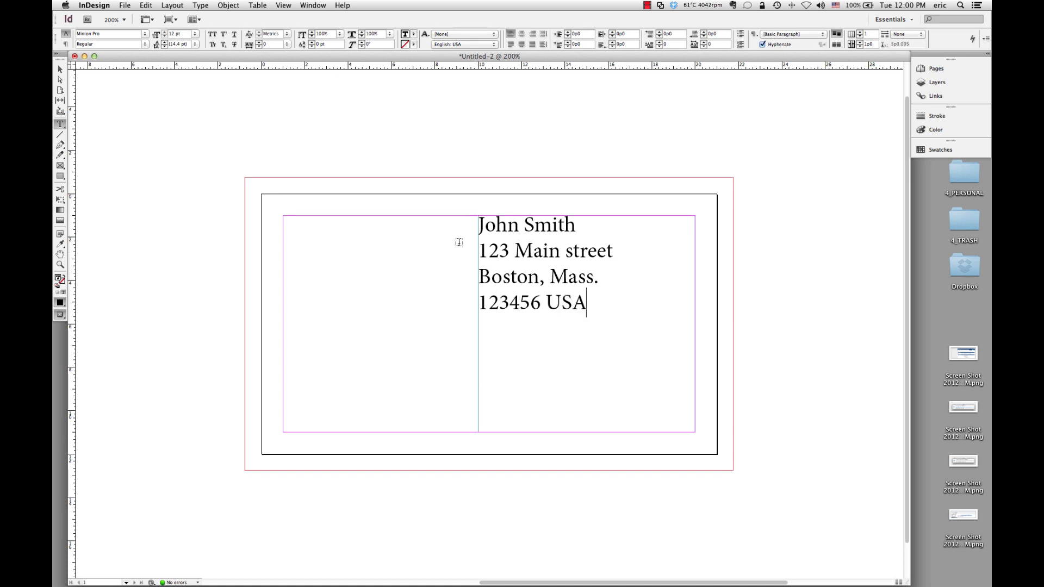
Set the font size of the cardholder's name line to 24 pt.
left_click(60, 69)
left_click(542, 253)
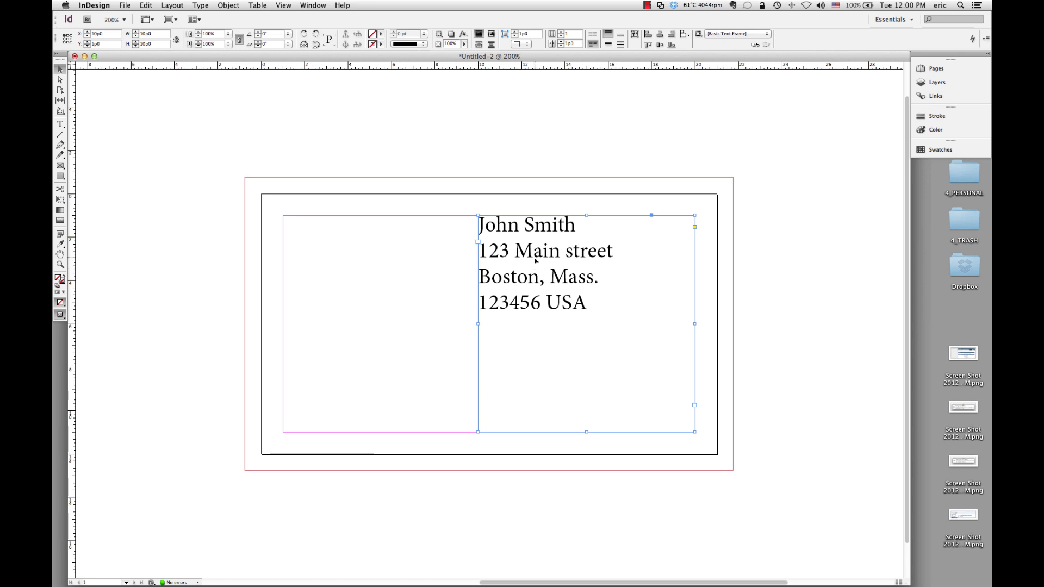
double_click(517, 228)
triple_click(516, 229)
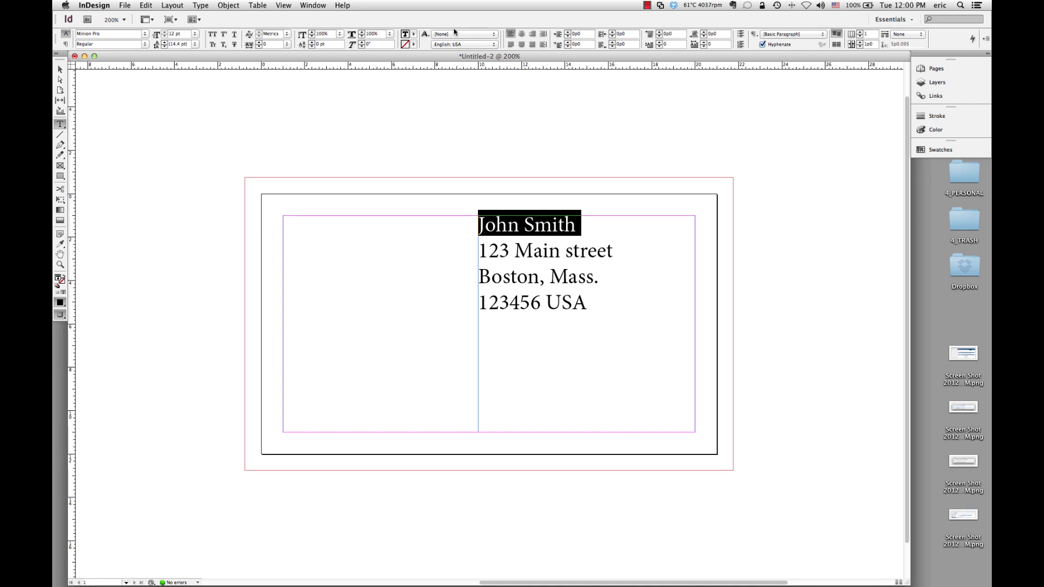
left_click(195, 33)
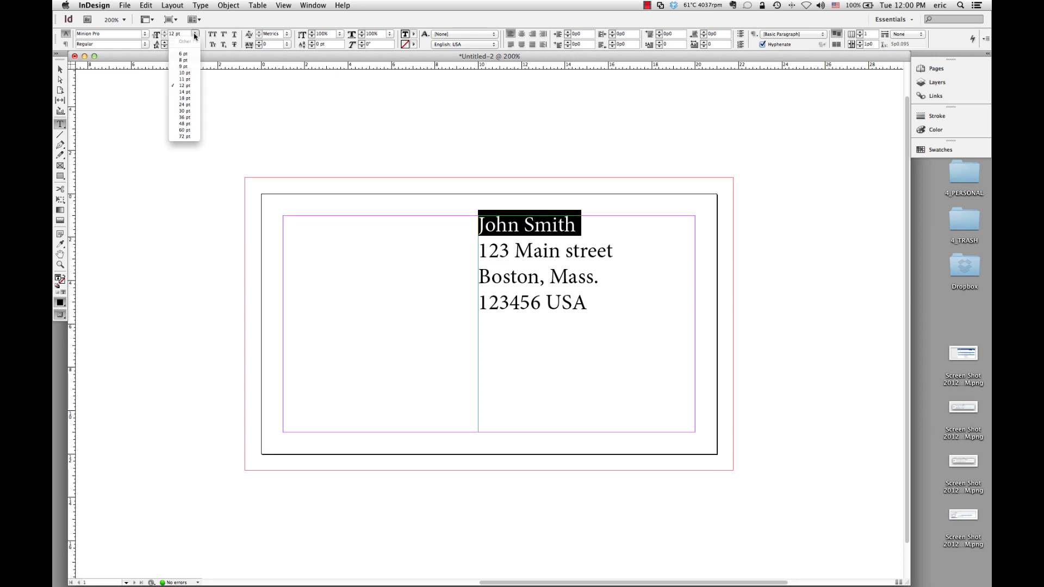
left_click(185, 104)
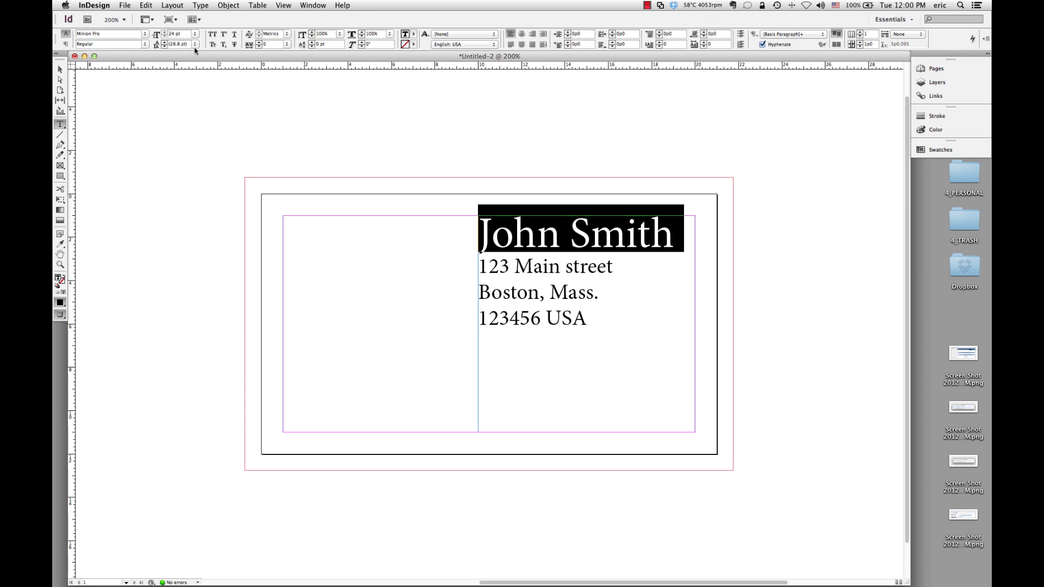
Lower the text frame's top edge to about Y 3p0.3 and insert a blank line between the name and the address.
left_click(59, 69)
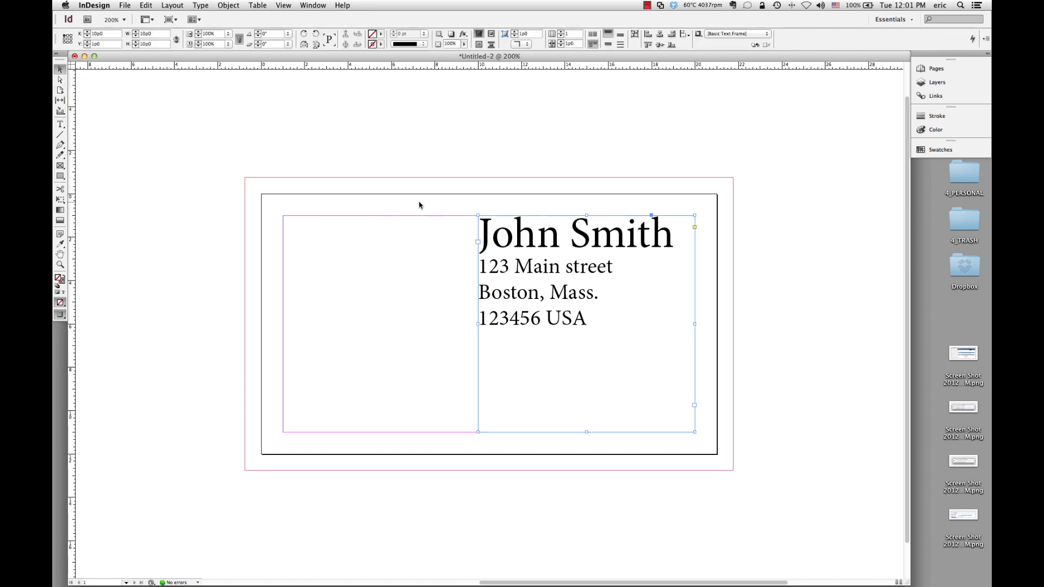
left_click_drag(587, 215, 584, 260)
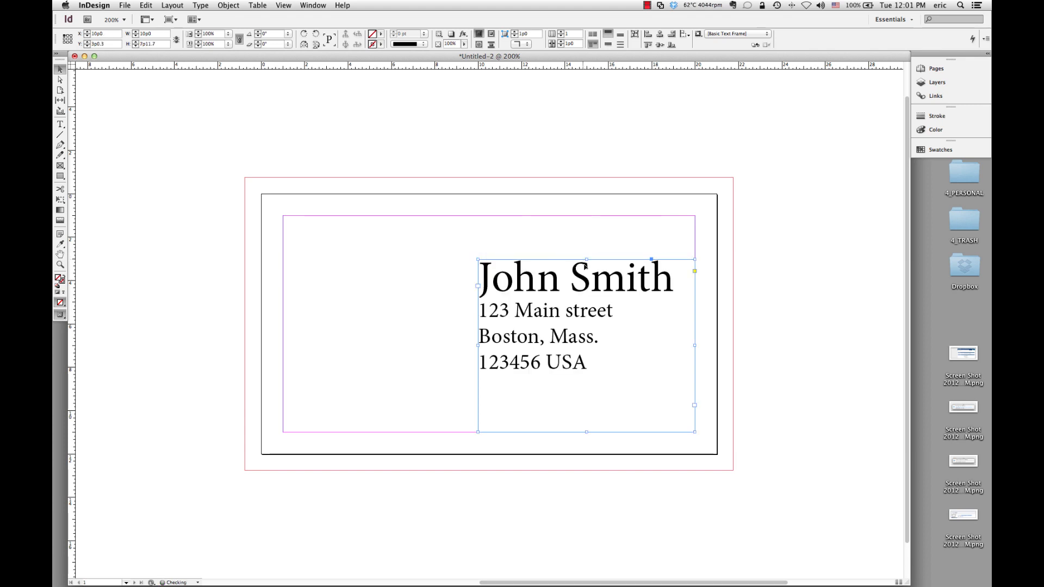
double_click(483, 311)
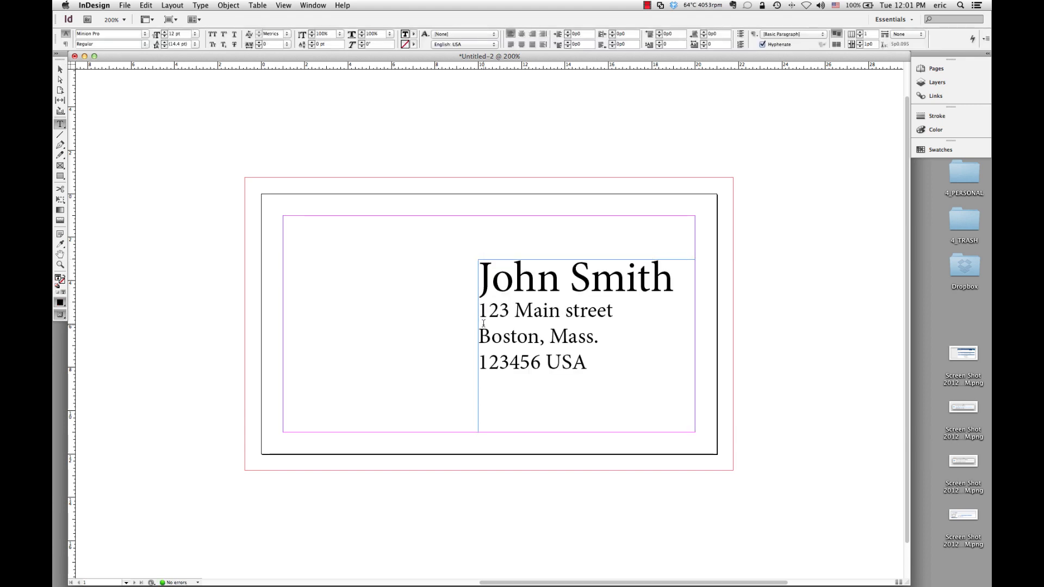
key("Return")
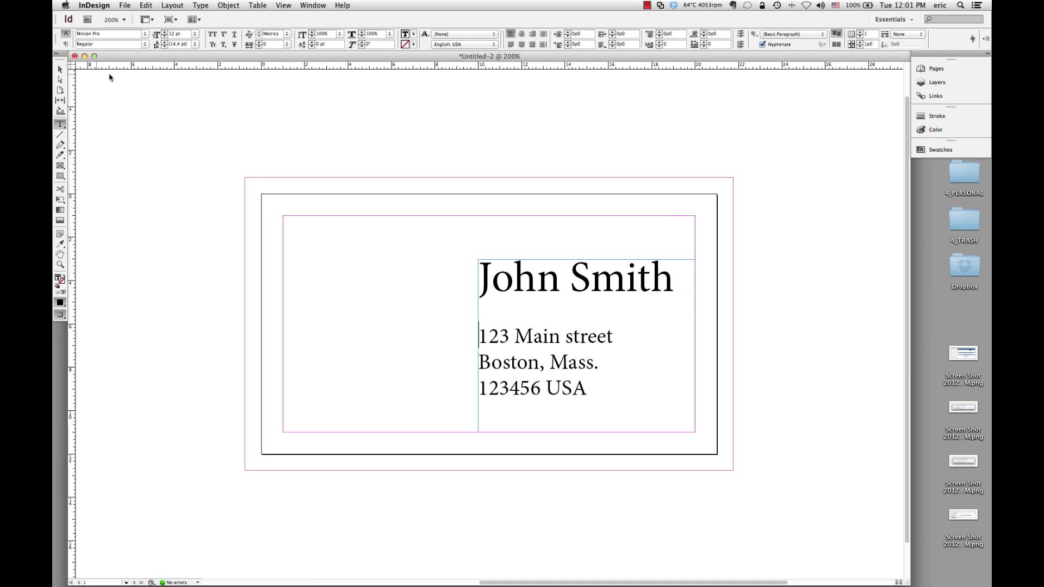
left_click(60, 70)
left_click(749, 207)
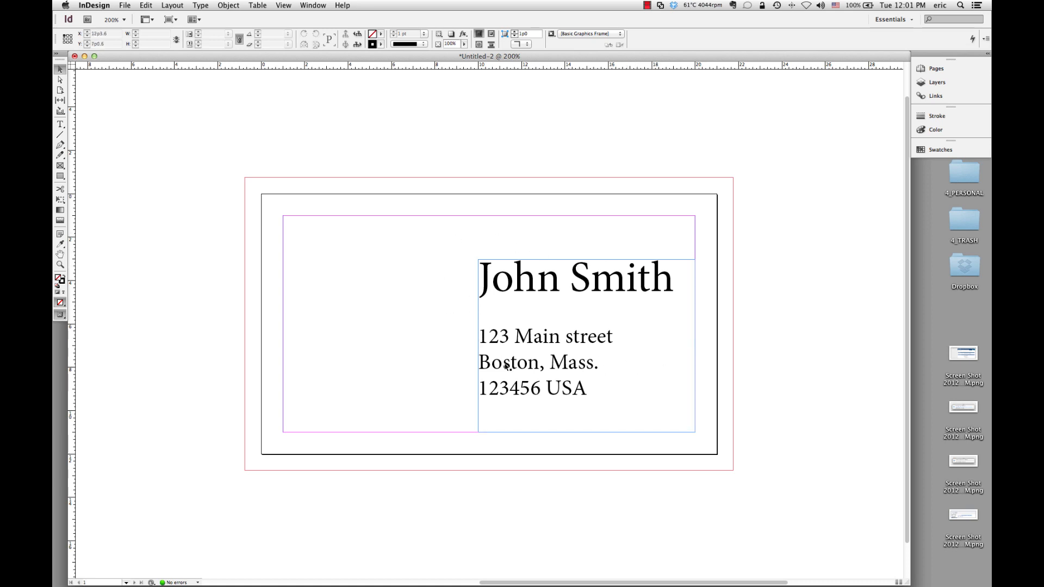
Add the cardholder's phone number on a new line below the address.
double_click(591, 390)
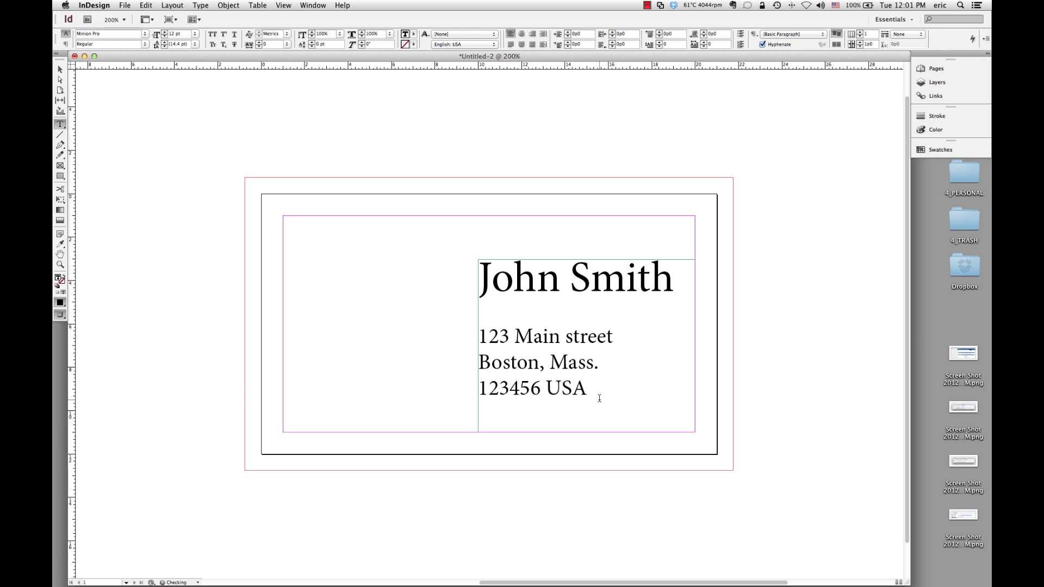
type("(555) 212-")
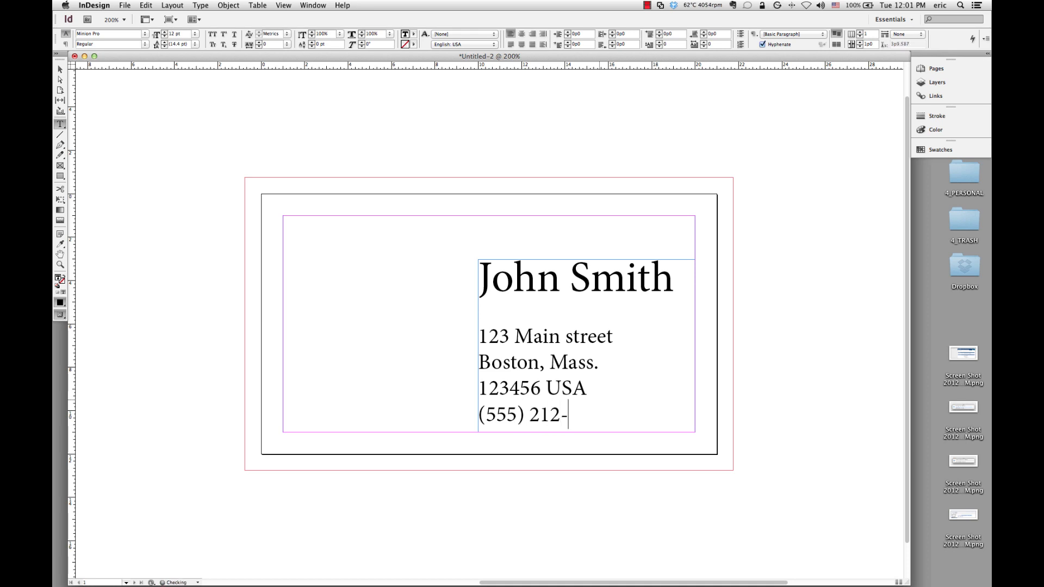
type("5555")
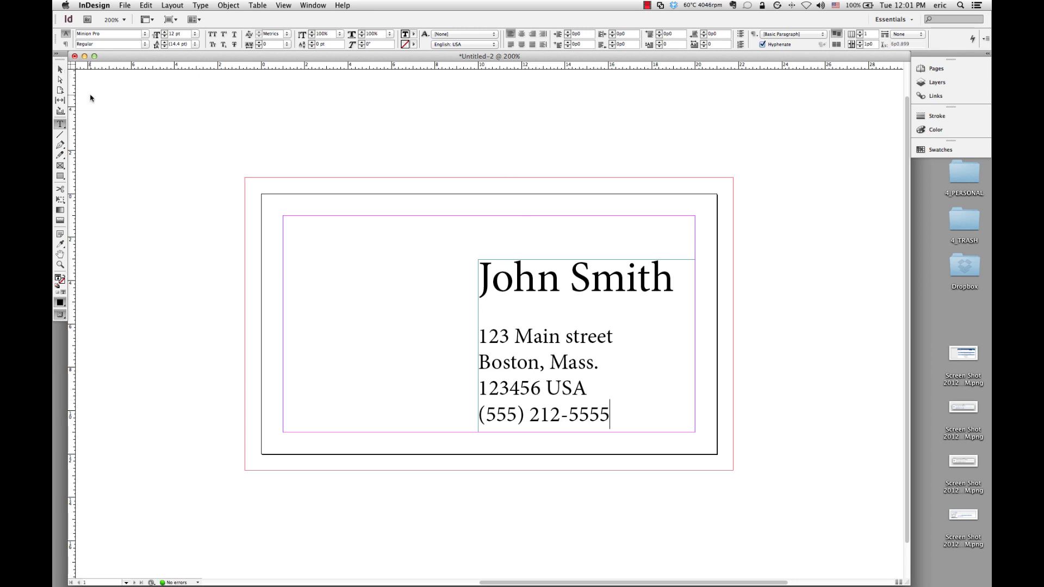
left_click(60, 69)
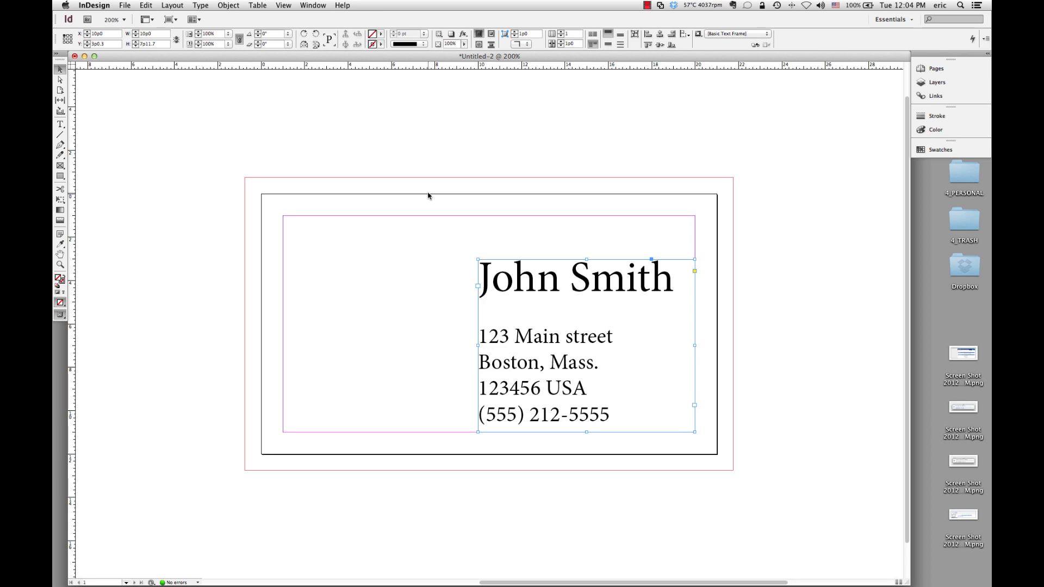
Switch to Illustrator.
key("super+Tab")
key("super+Tab")
key("super+Tab")
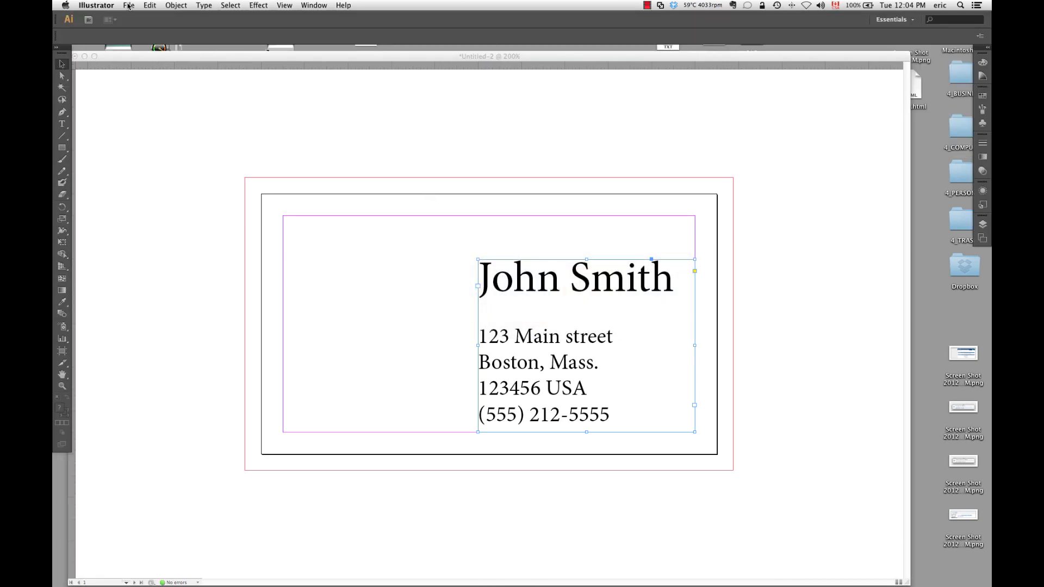
Create a new Letter-size print document with one artboard, measured in points.
left_click(128, 6)
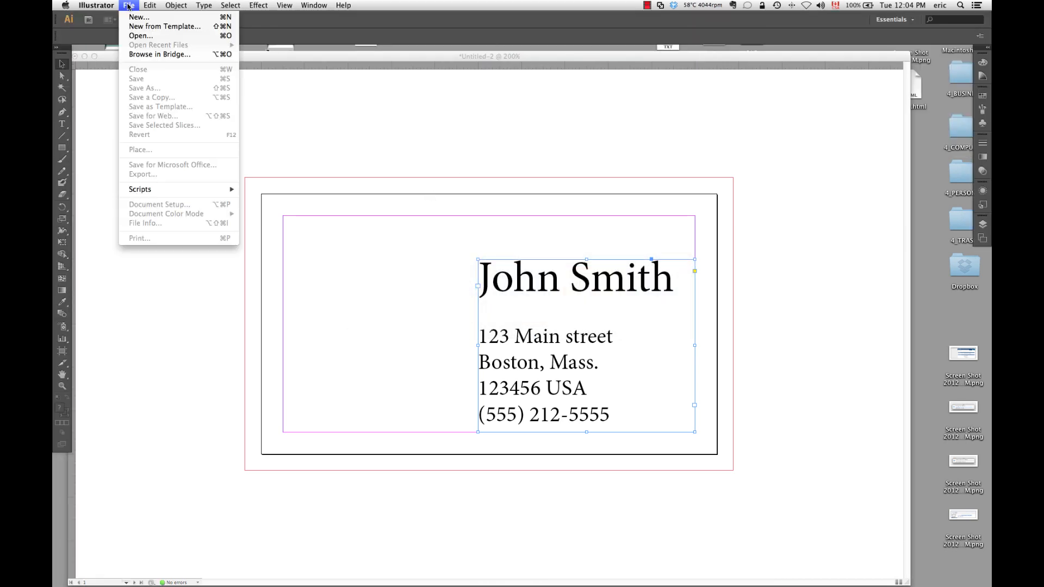
left_click(115, 37)
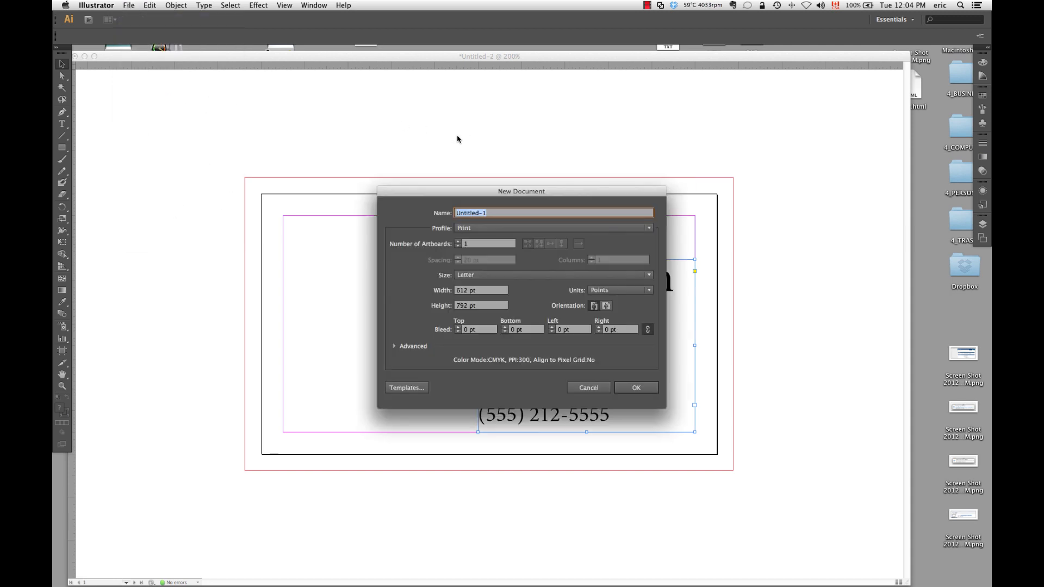
left_click(640, 389)
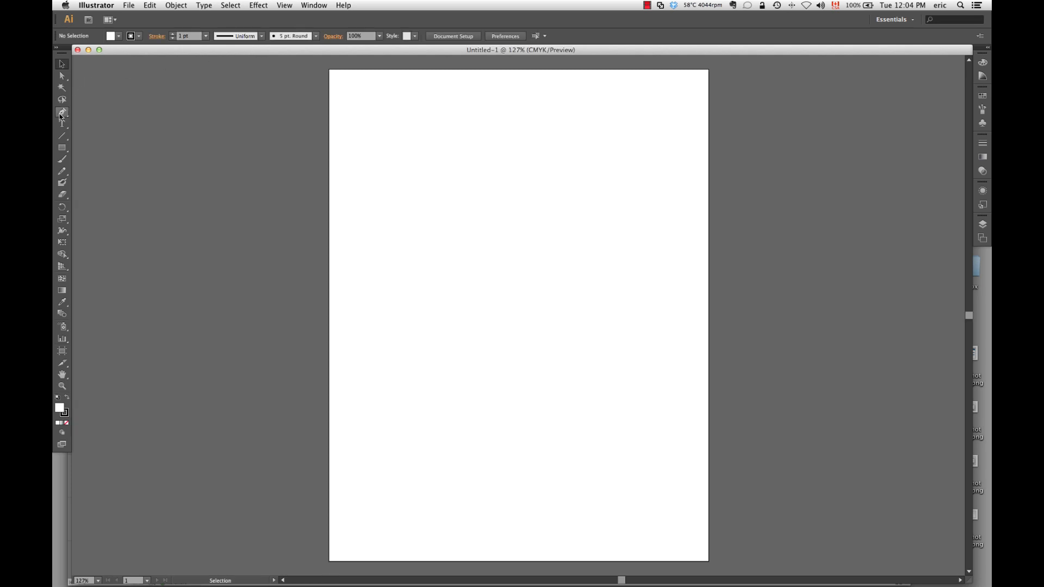
Draw a circle about 370 pt in diameter near the middle of the artboard with the Ellipse tool.
left_click(63, 150)
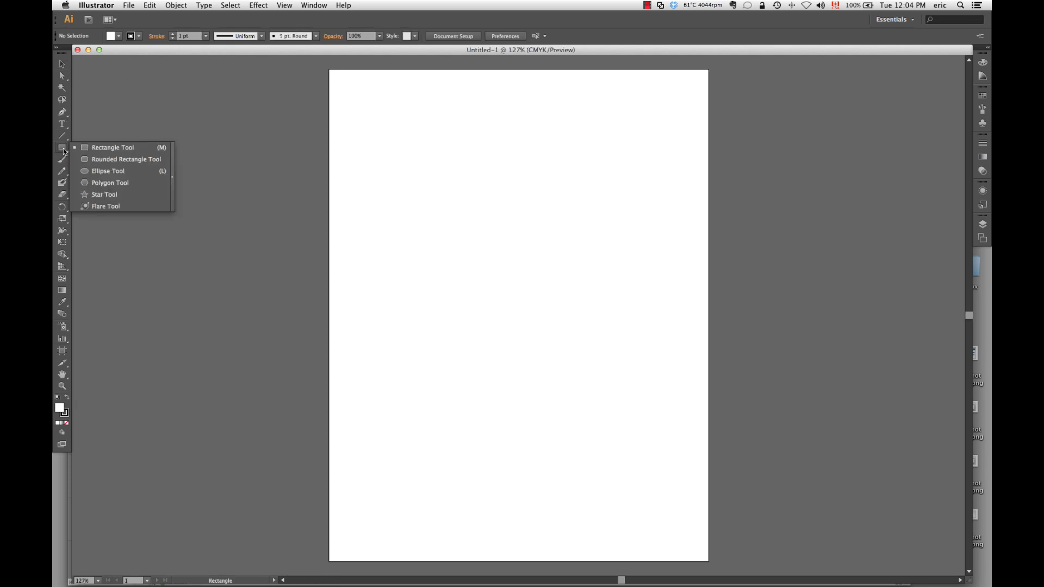
left_click(108, 173)
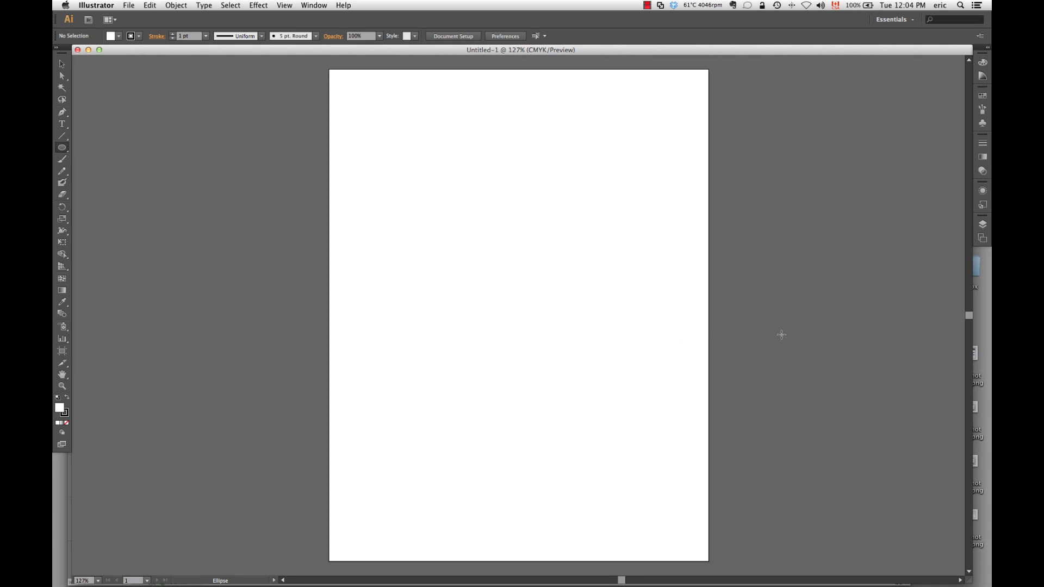
left_click_drag(408, 186, 596, 415)
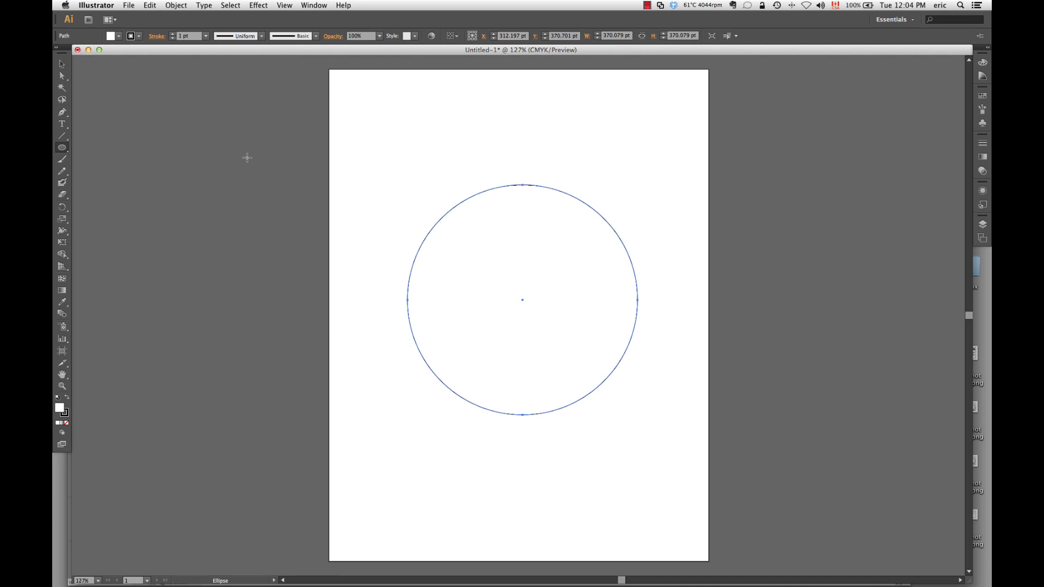
Fill the circle with pure red (FF0000) and remove its stroke.
double_click(60, 407)
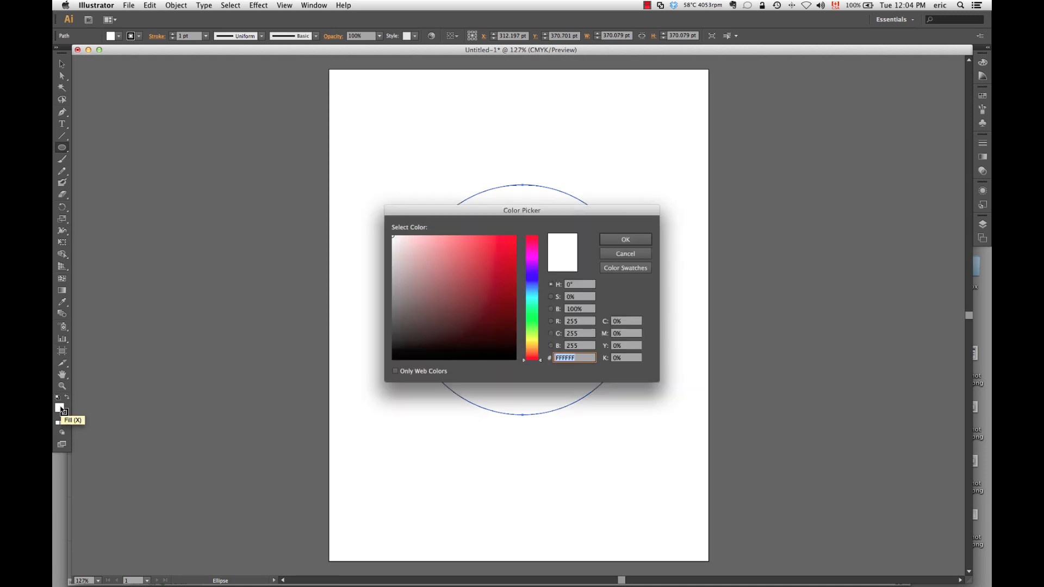
left_click(507, 249)
left_click_drag(507, 250, 521, 233)
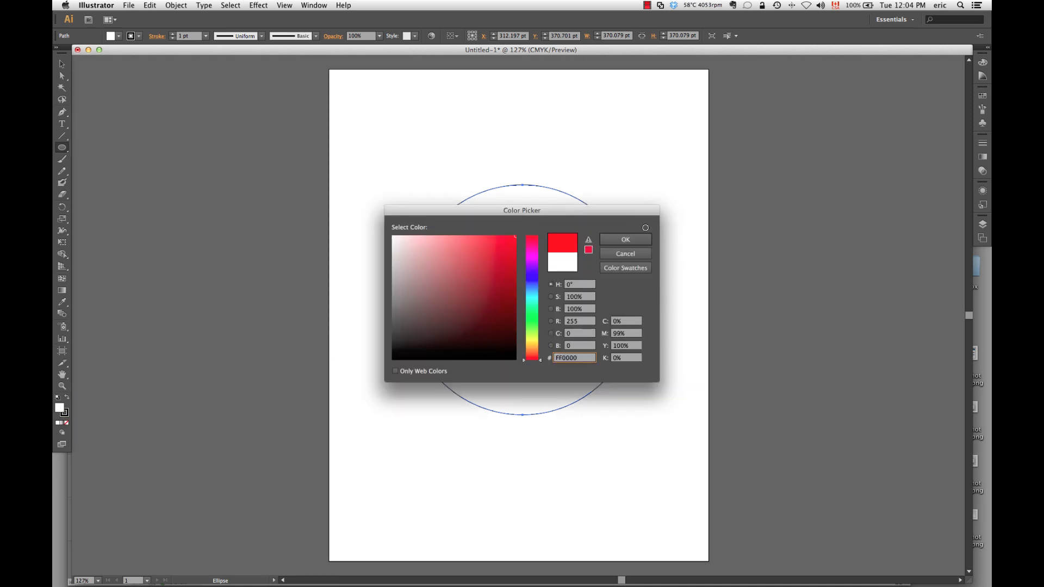
left_click(640, 243)
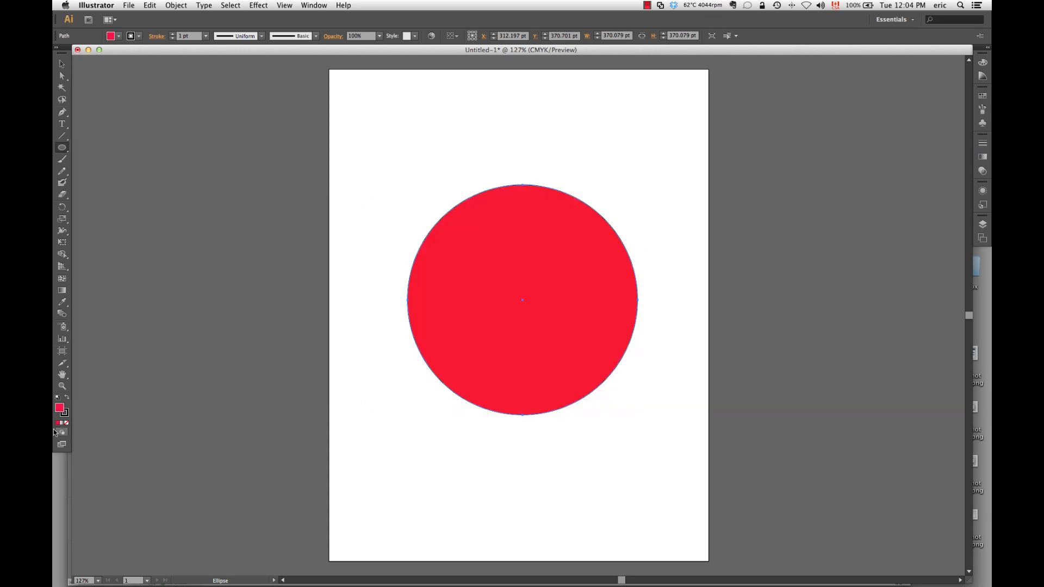
left_click(67, 414)
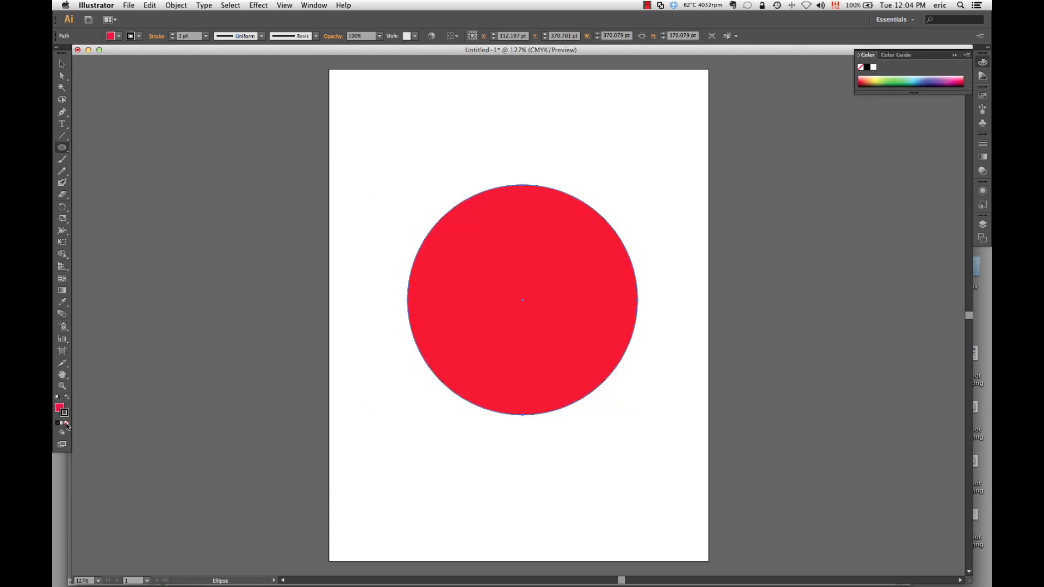
left_click(66, 423)
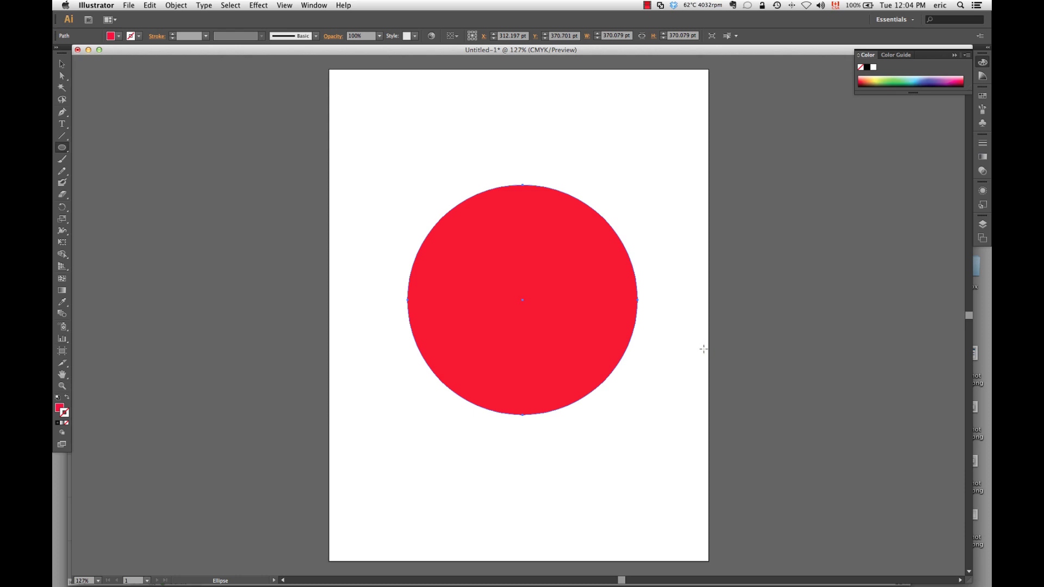
left_click(64, 126)
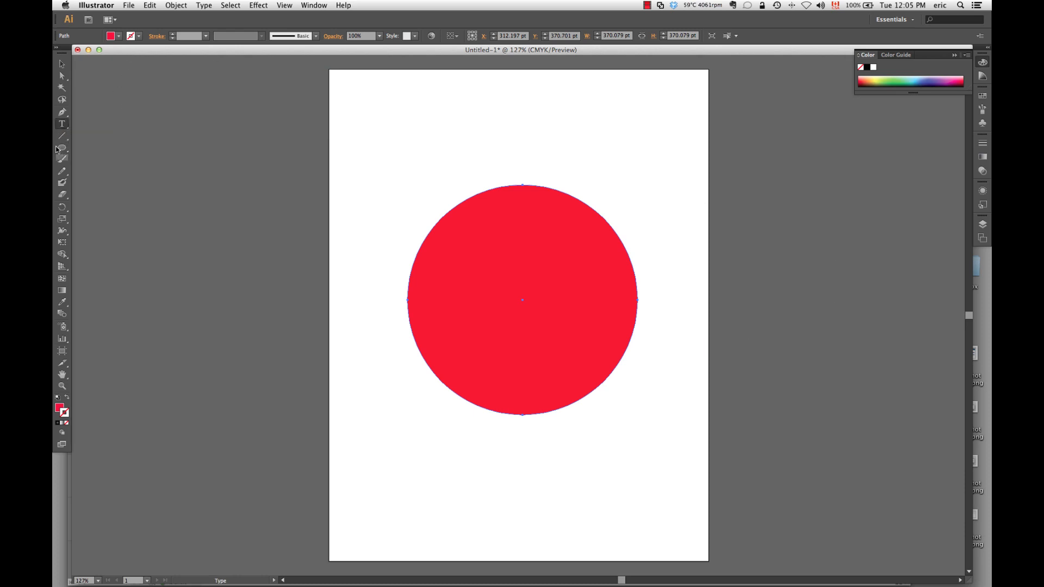
double_click(60, 408)
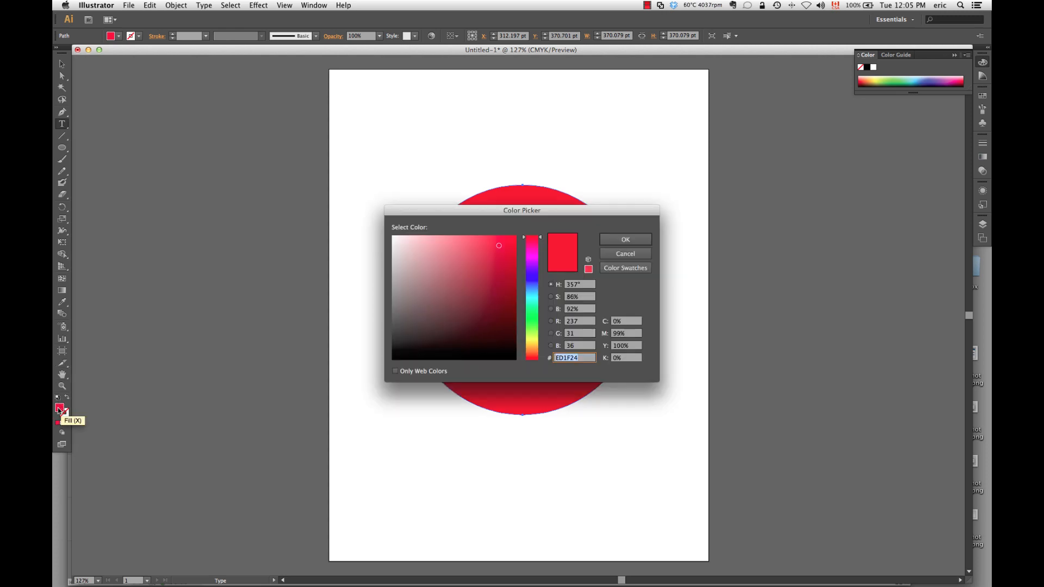
left_click(392, 235)
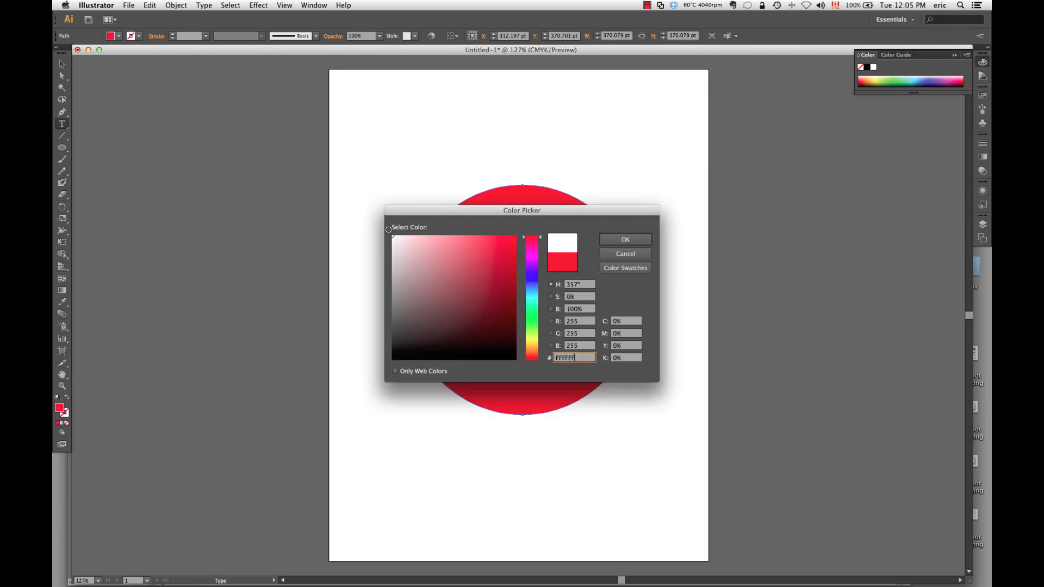
left_click(633, 240)
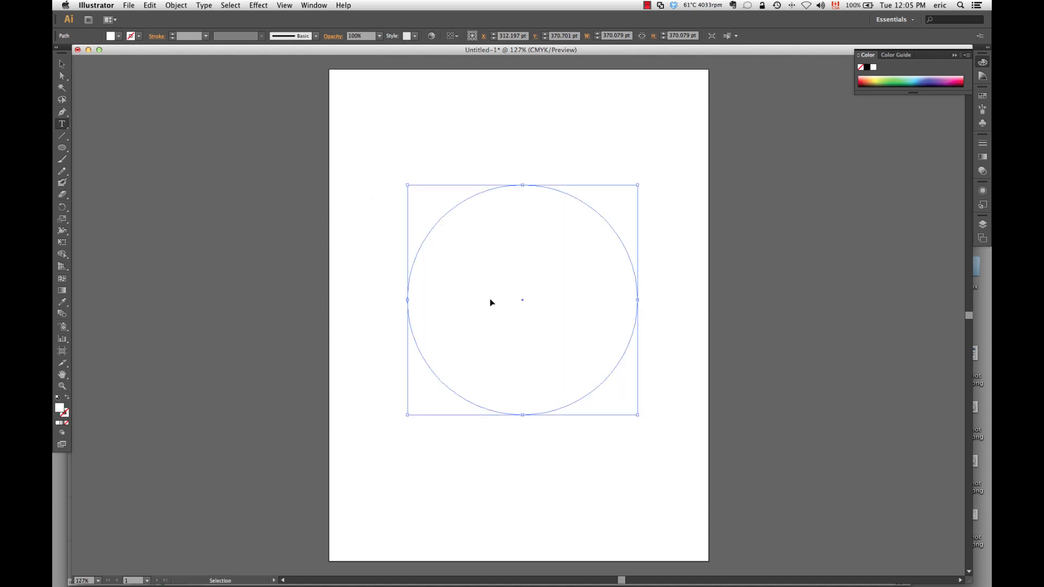
key("super+z")
Deselect the circle and add the text LOGO inside it.
left_click(61, 63)
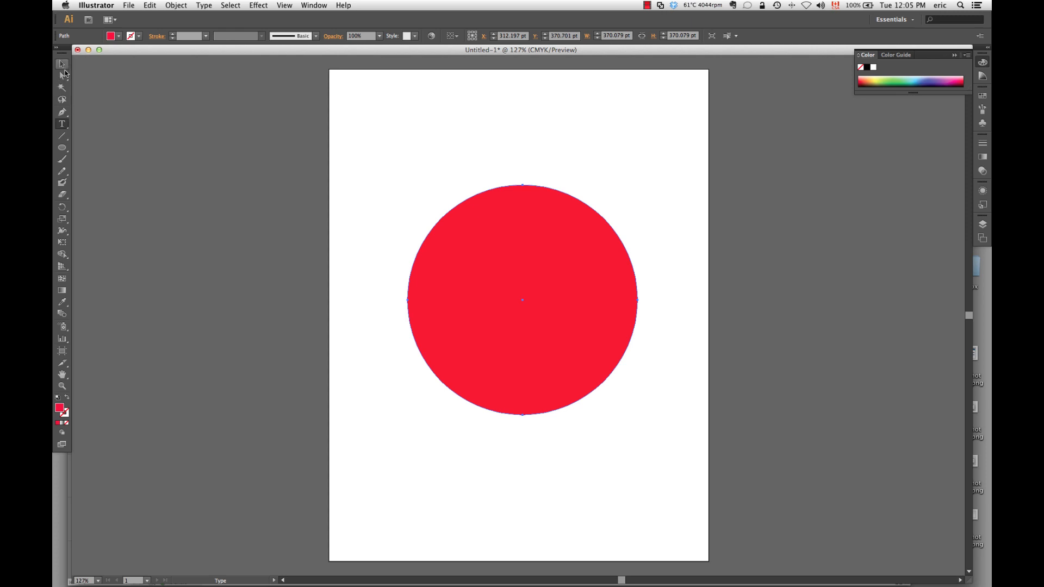
left_click(447, 151)
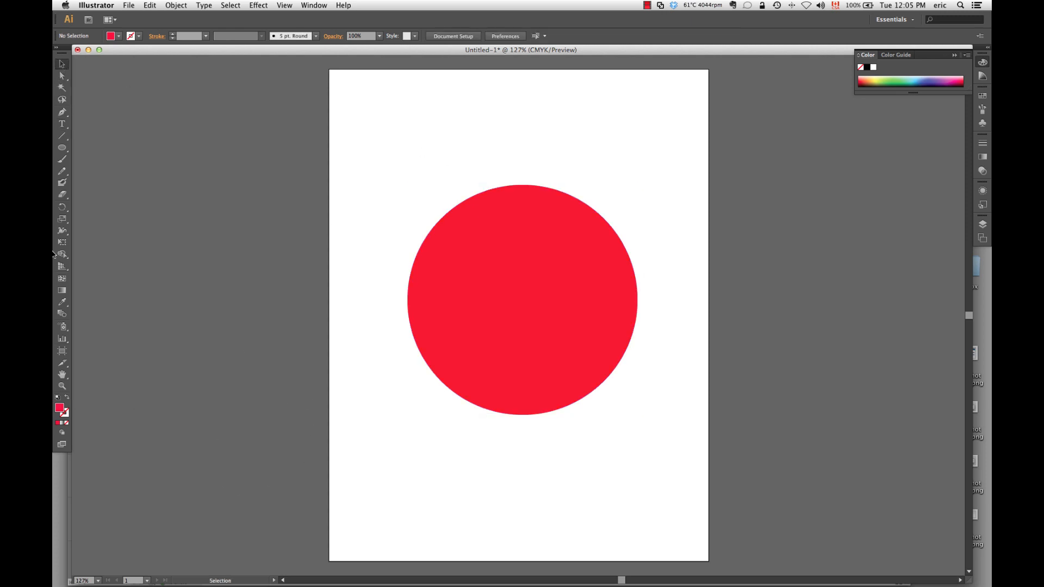
left_click(63, 125)
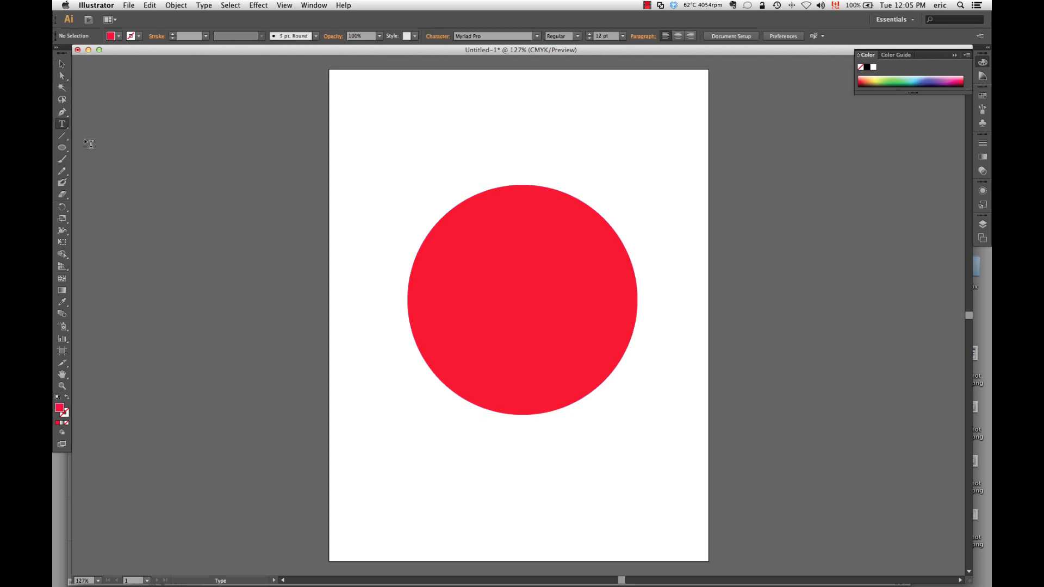
left_click(442, 288)
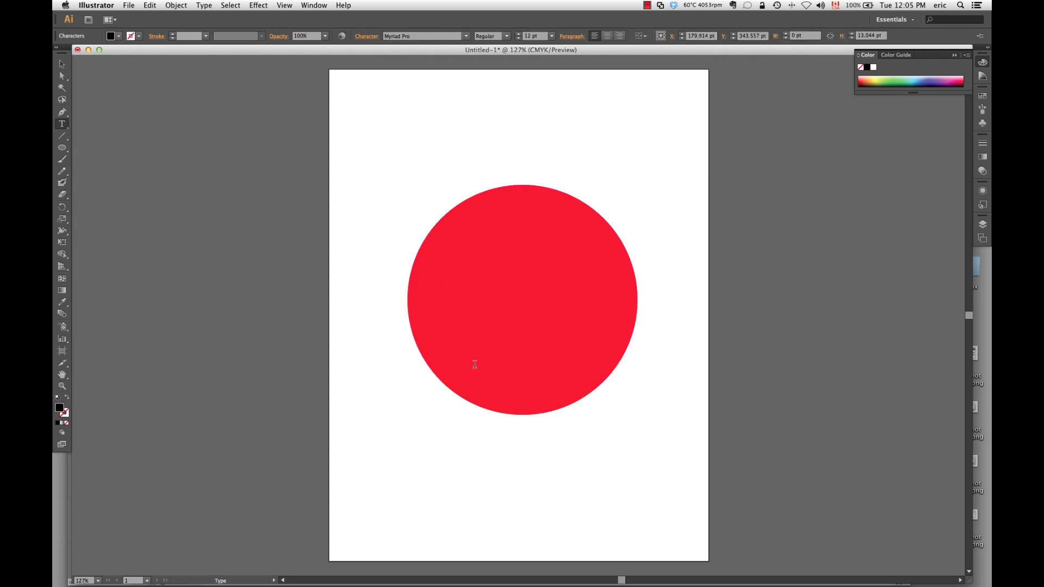
type("LOGO")
Enlarge the LOGO text to 112 pt.
key("super+a")
key("super+shift+period")
key("super+shift+period")
key("super+shift+period")
key("super+shift+period")
key("super+shift+period")
key("super+shift+period")
key("super+shift+period")
key("super+shift+period")
key("super+shift+period")
key("super+shift+period")
key("super+shift+period")
key("super+shift+period")
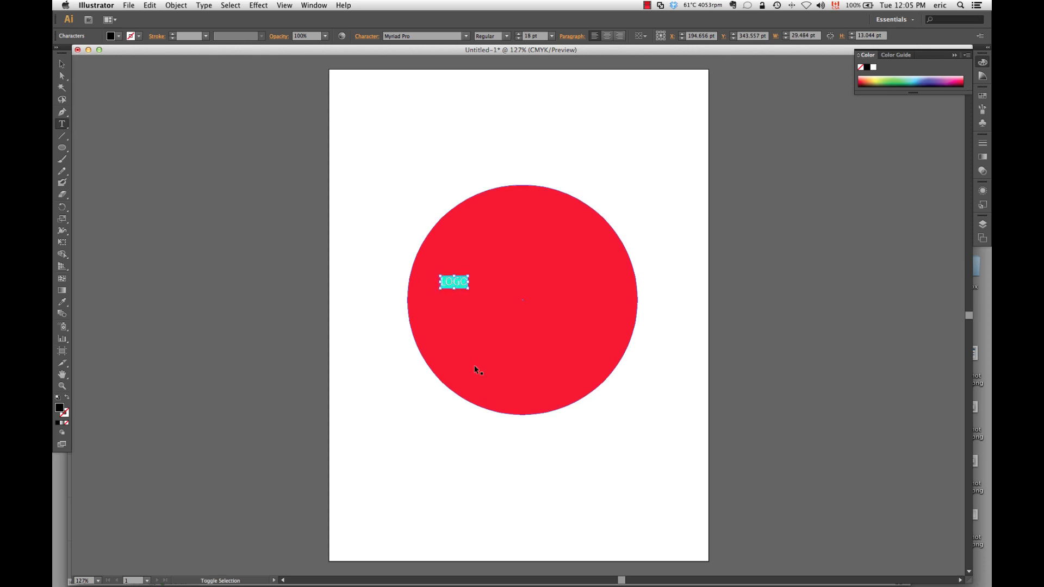
key("super+shift+period")
key("super+shift+period")
key("super+shift+period")
key("super+shift+period")
key("super+shift+period")
key("super+shift+period")
key("super+shift+period")
key("super+shift+period")
key("super+shift+period")
key("super+shift+period")
key("super+shift+period")
key("super+shift+period")
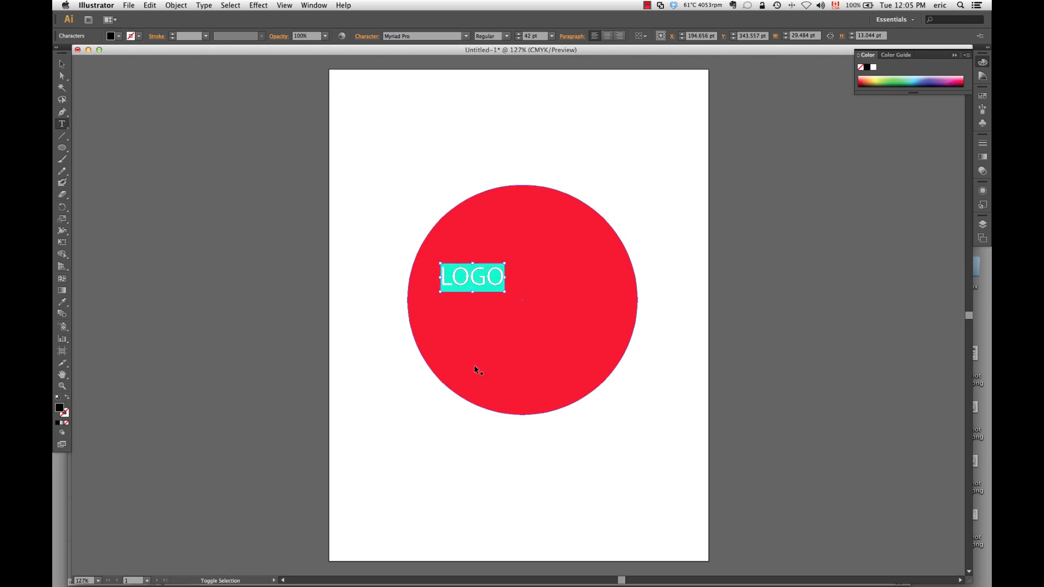
key("super+shift+period")
key("super+shift+period")
key("super+shift+period")
key("super+shift+period")
key("super+shift+period")
key("super+shift+period")
key("super+shift+period")
key("super+shift+period")
key("super+shift+period")
key("super+shift+period")
key("super+shift+period")
key("super+shift+period")
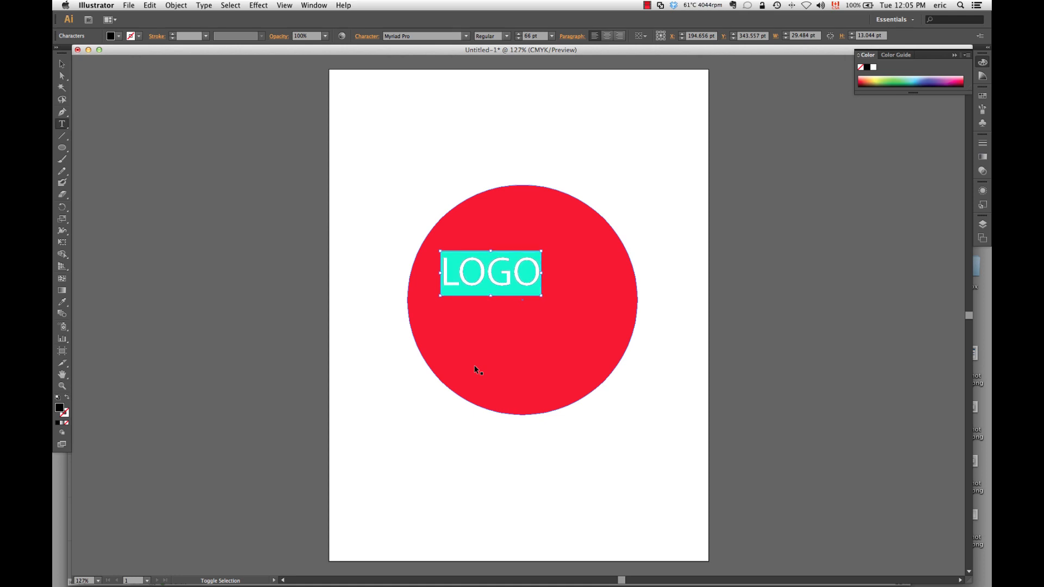
key("super+shift+period")
key("super+shift+period")
key("super+shift+period")
key("super+shift+period")
key("super+shift+period")
key("super+shift+period")
key("super+shift+period")
key("super+shift+period")
key("super+shift+period")
key("super+shift+period")
key("super+shift+period")
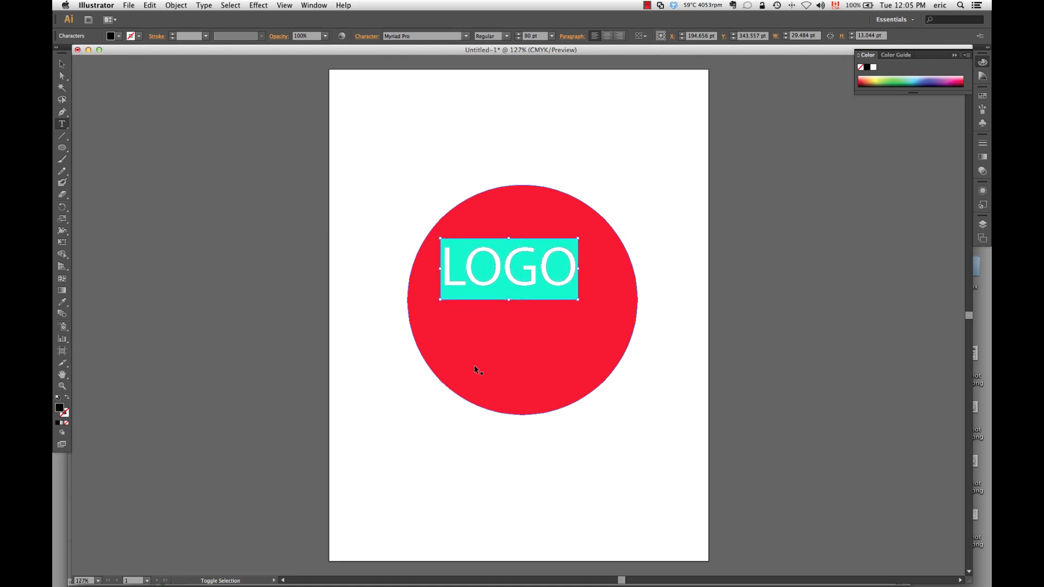
key("super+shift+period")
key("super+shift+period")
key("super+shift+period")
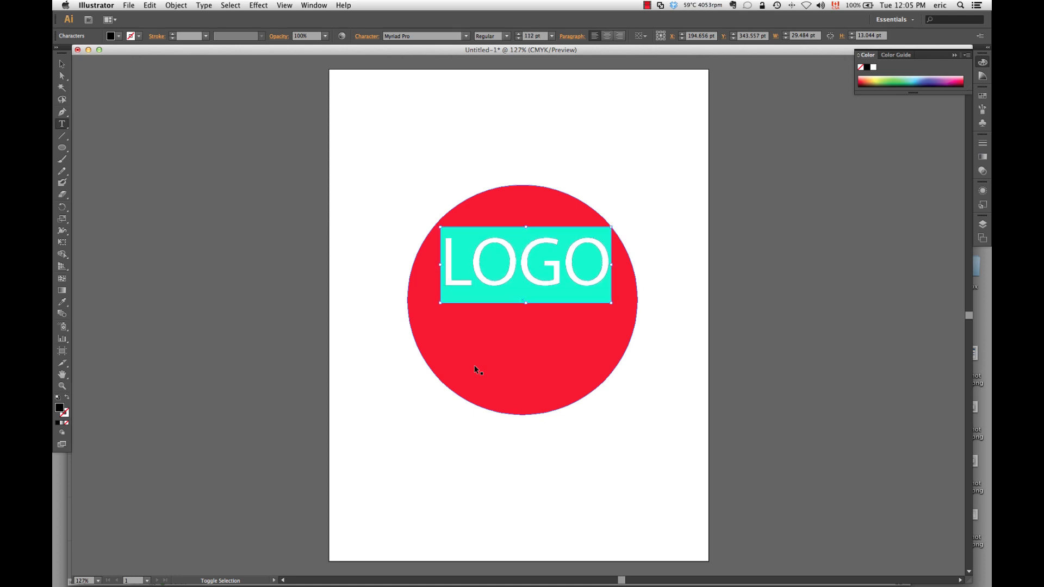
Move the LOGO text down to about the middle of the red circle and fill it with white.
left_click(61, 64)
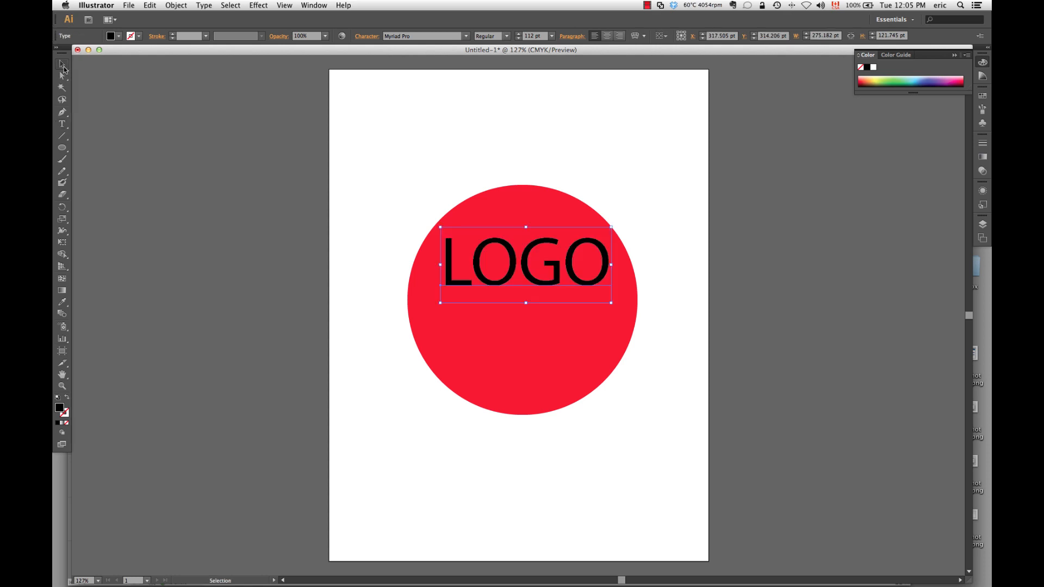
left_click_drag(513, 266, 514, 302)
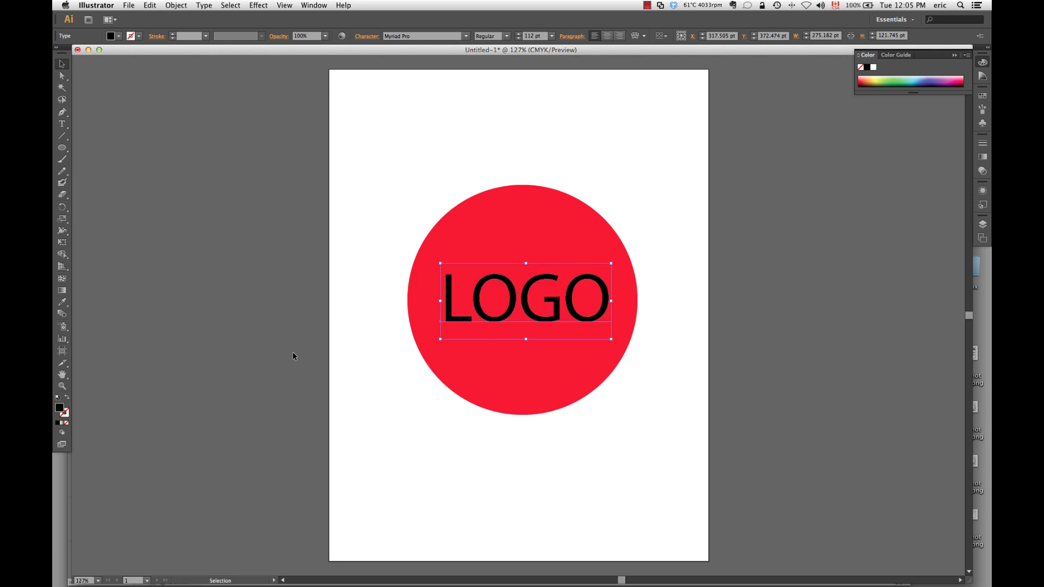
double_click(60, 407)
left_click_drag(403, 304, 392, 236)
left_click(642, 241)
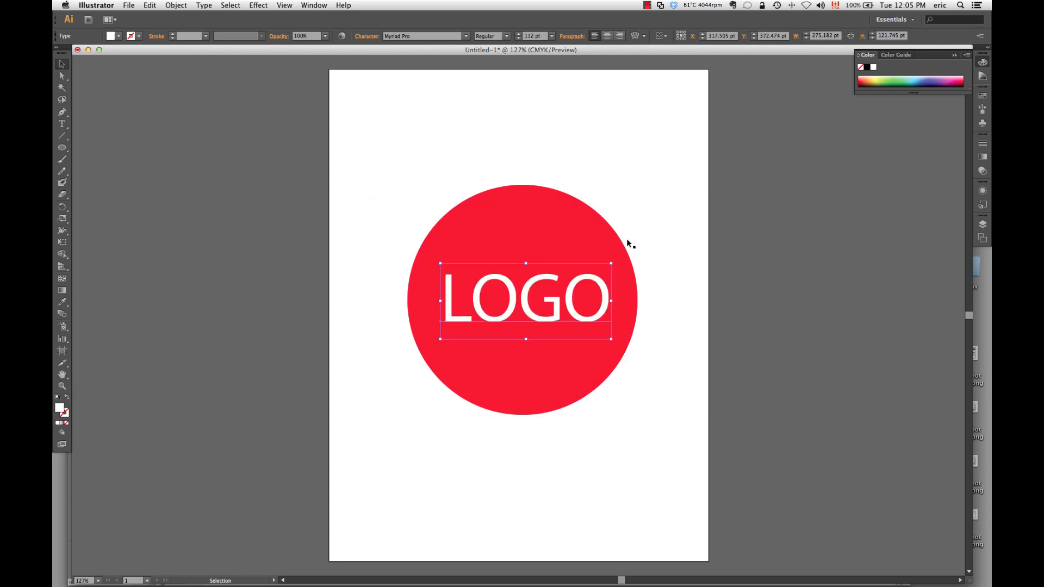
left_click(426, 148)
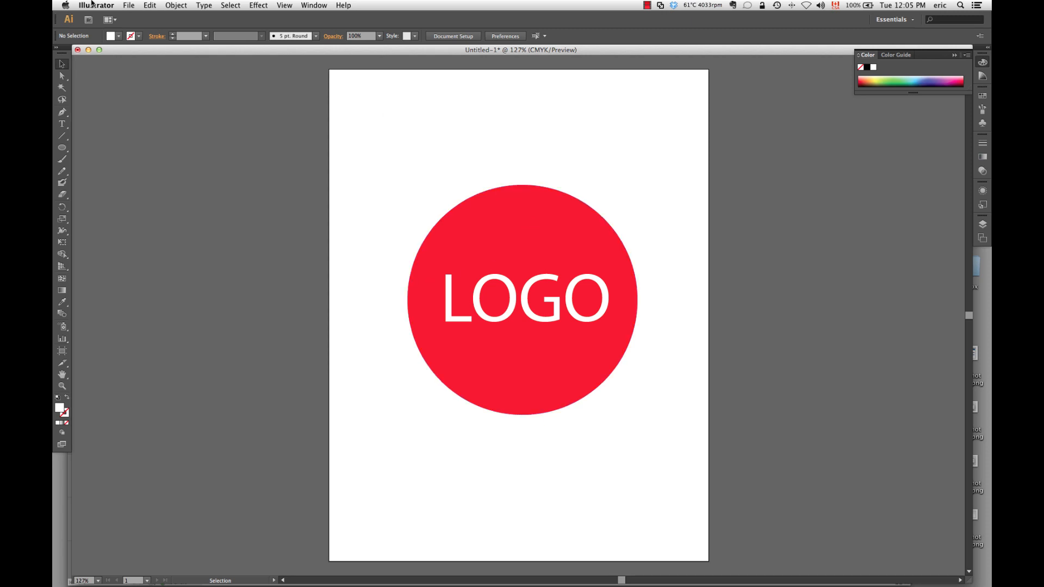
Save the artwork as logo.ai in the Screencasts subfolder Graphics 101 - Business card, in Illustrator CS6 format with the default options.
left_click(123, 6)
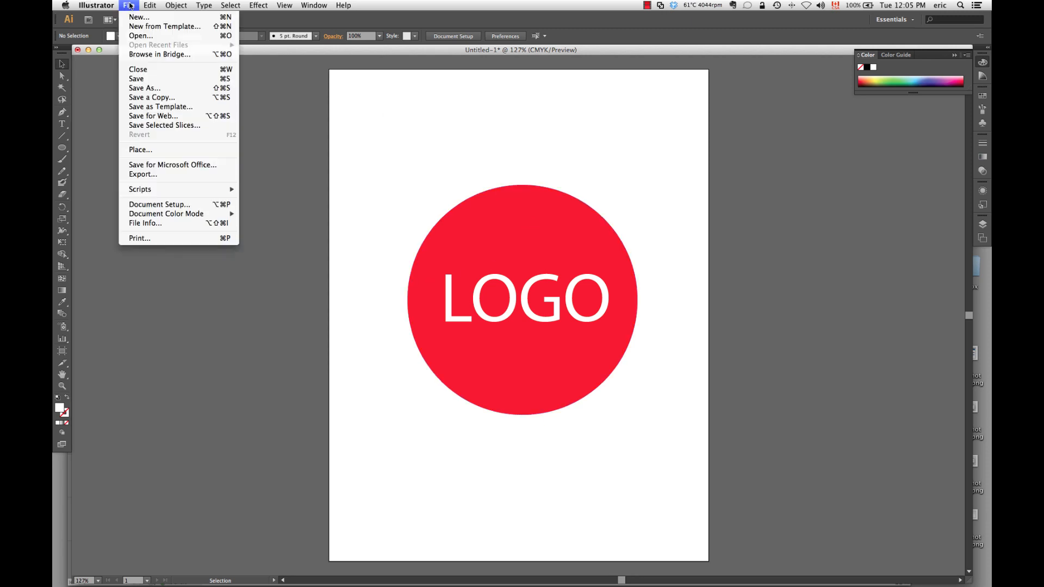
left_click(144, 88)
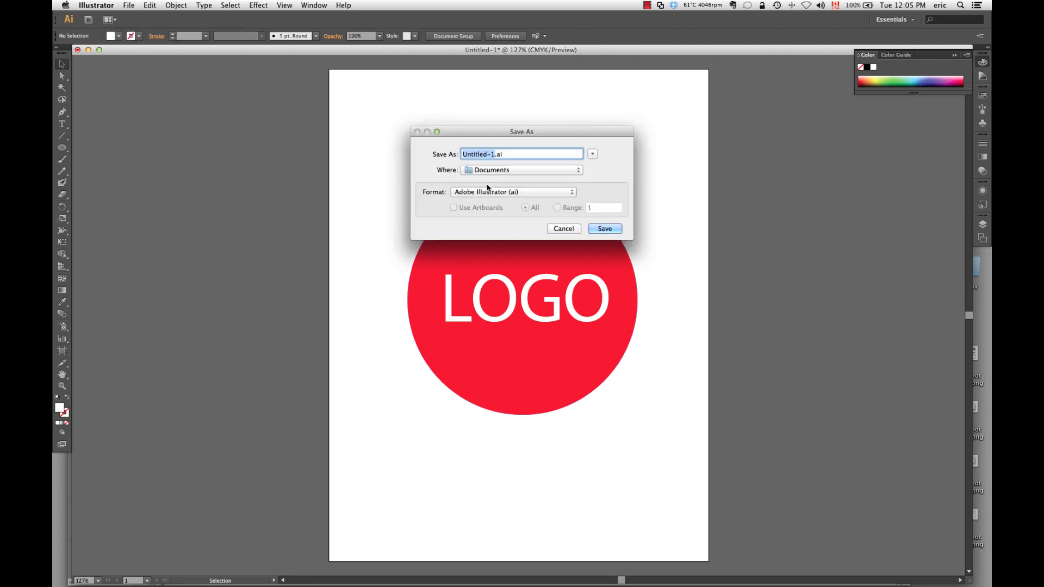
type("logo")
left_click(508, 171)
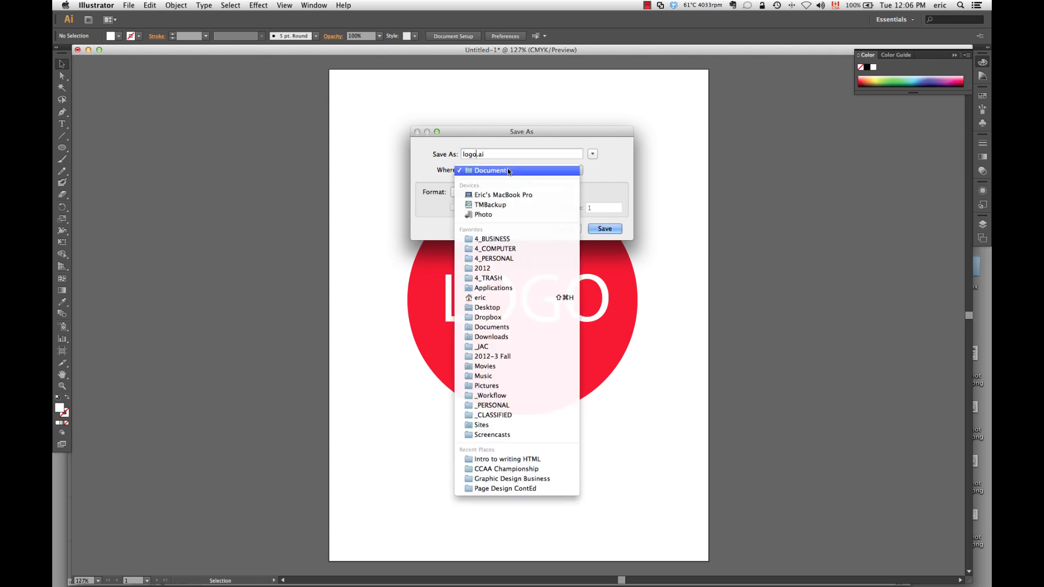
left_click(503, 214)
left_click(592, 154)
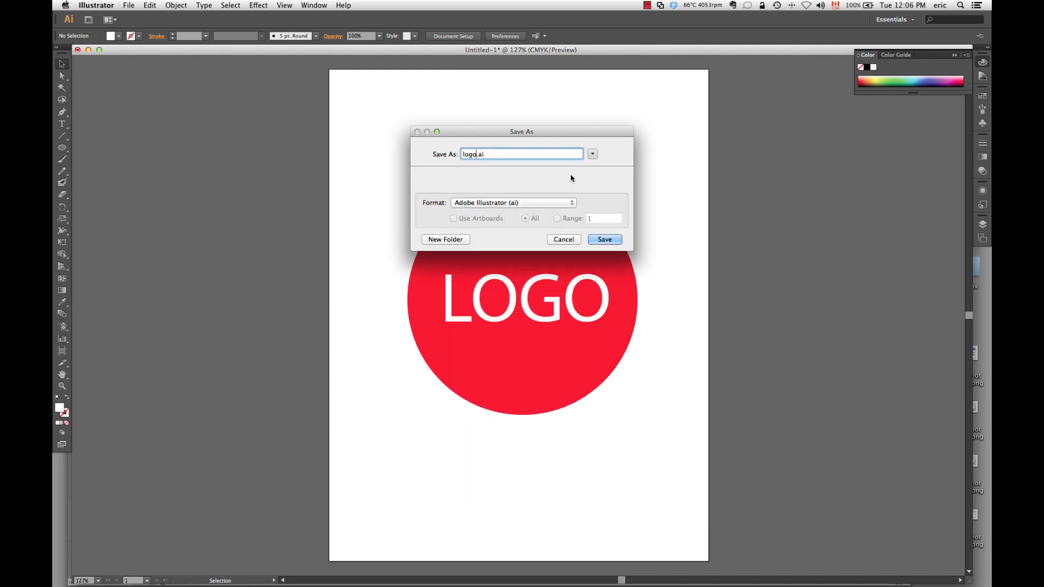
left_click(470, 228)
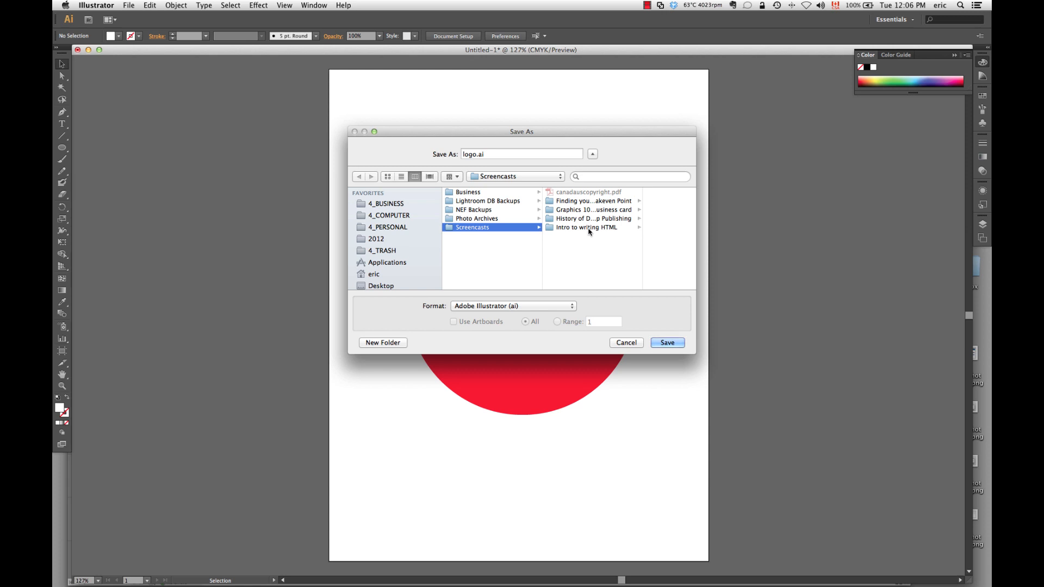
left_click(589, 210)
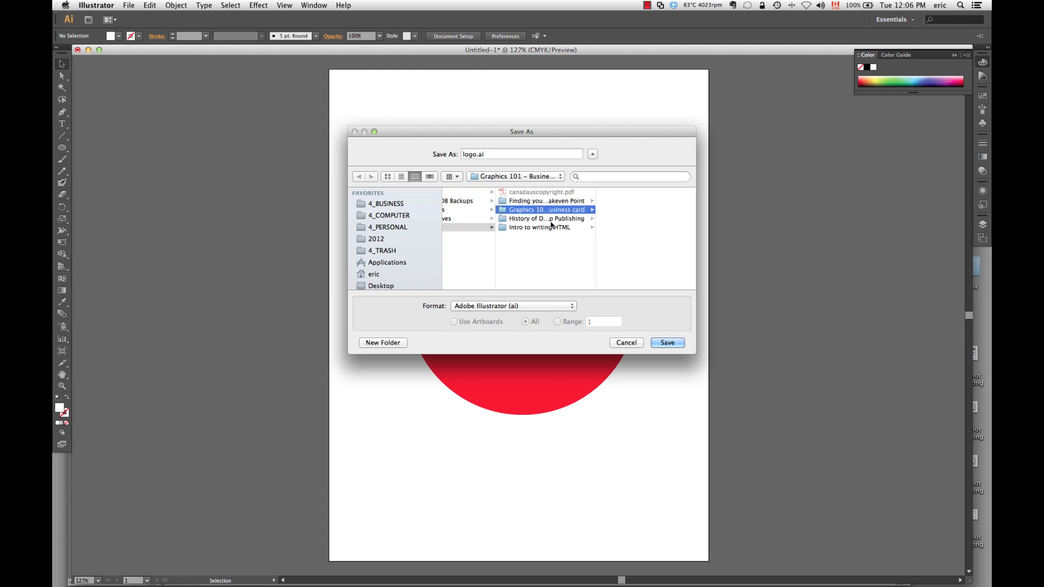
left_click(666, 344)
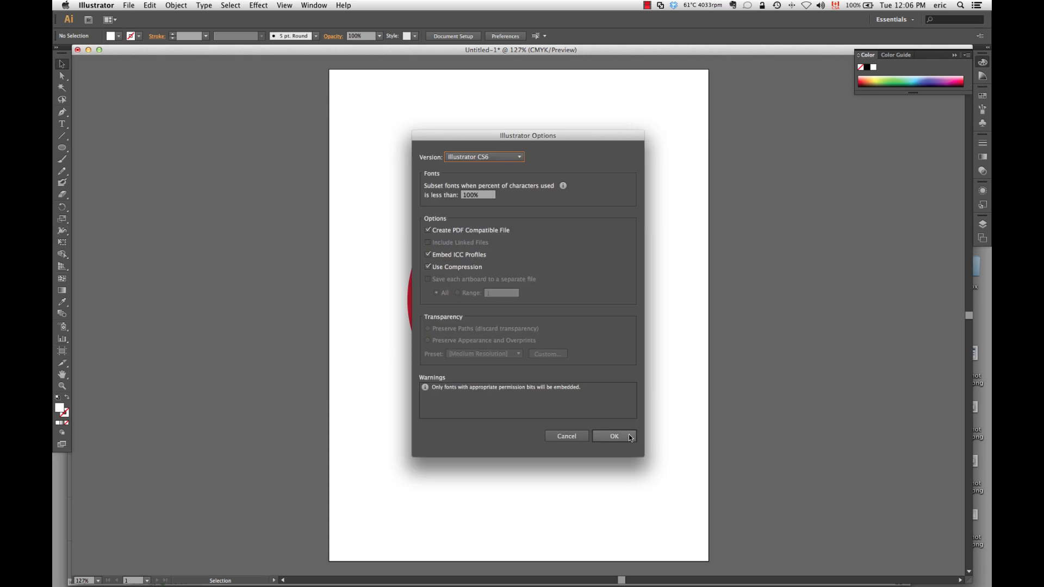
left_click(629, 438)
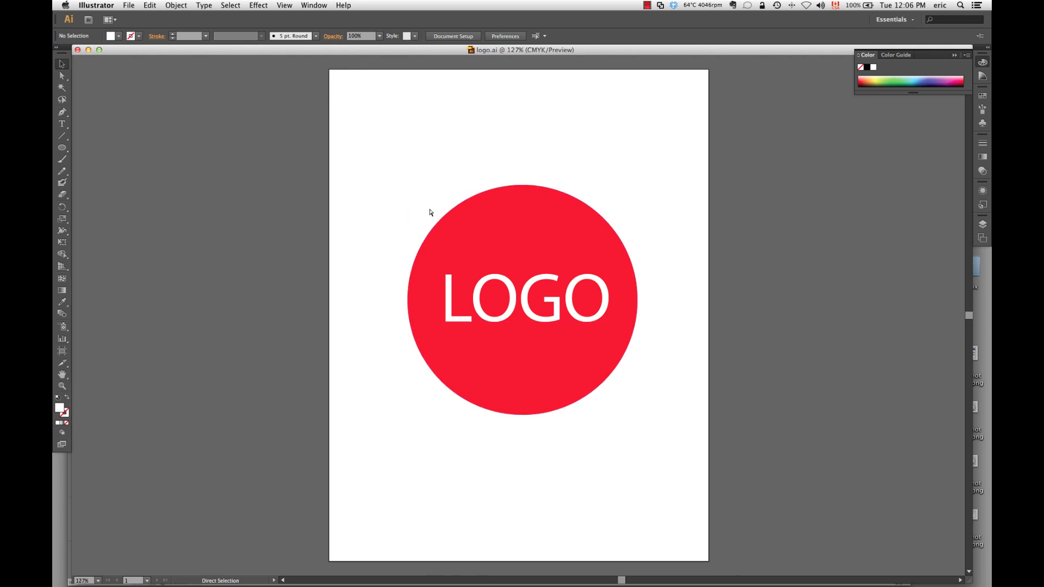
Switch to Finder and check the file size of logo.ai in the Graphics 101 - Business card folder within Screencasts.
key("super+Tab")
key("super+Tab")
key("super+Tab")
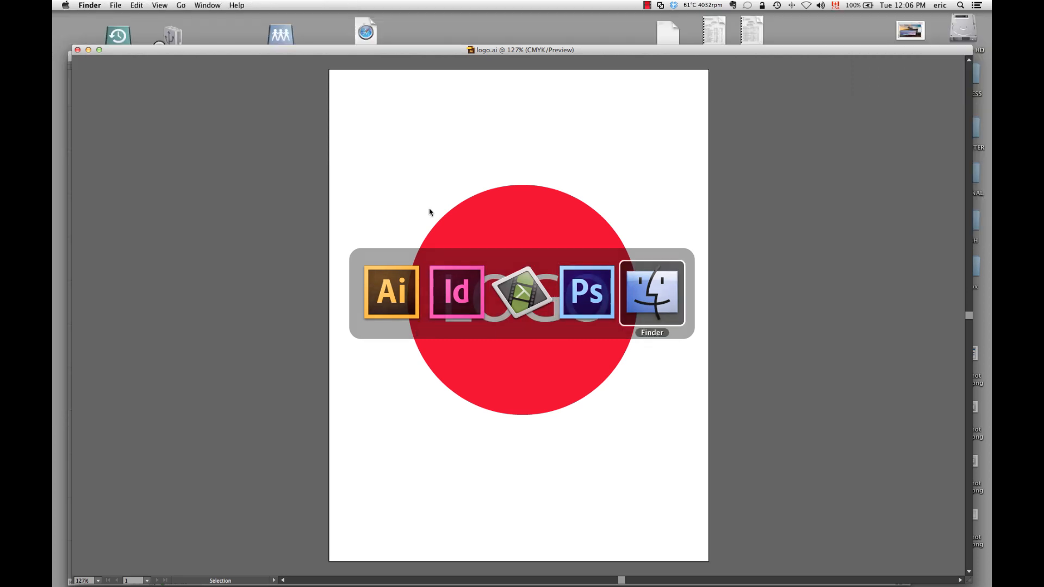
key("super+n")
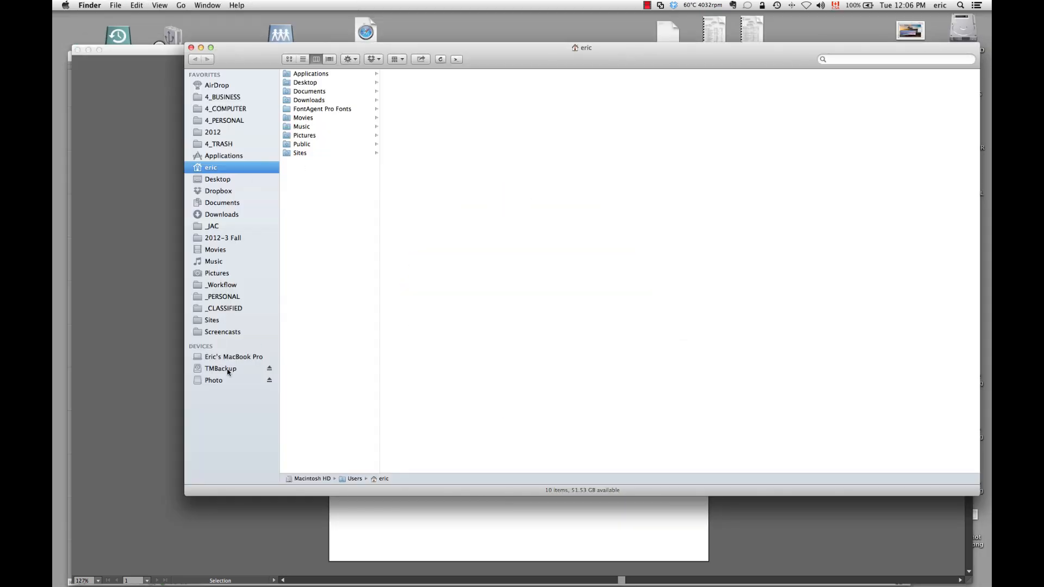
left_click(221, 335)
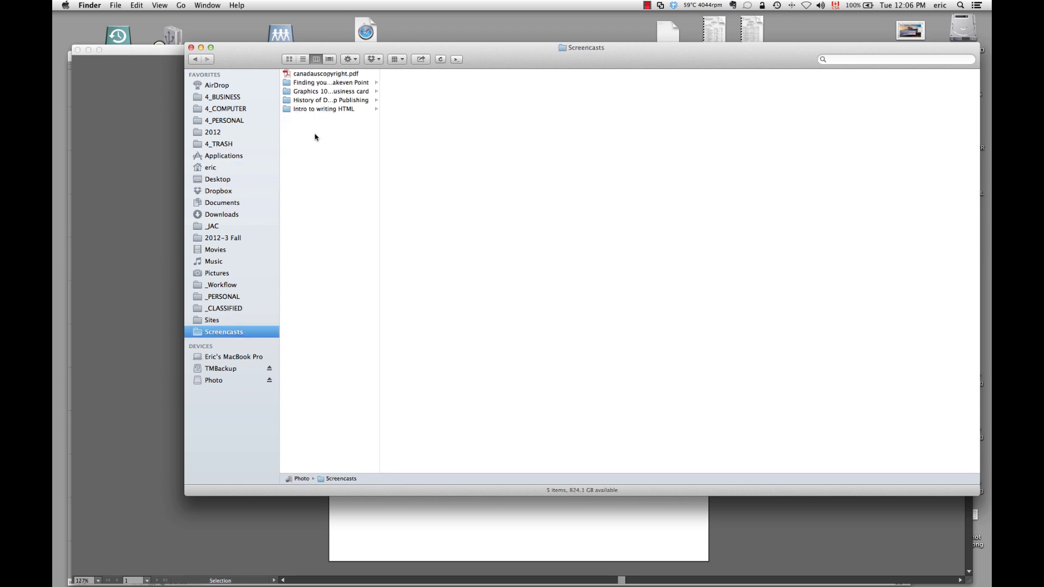
left_click(324, 93)
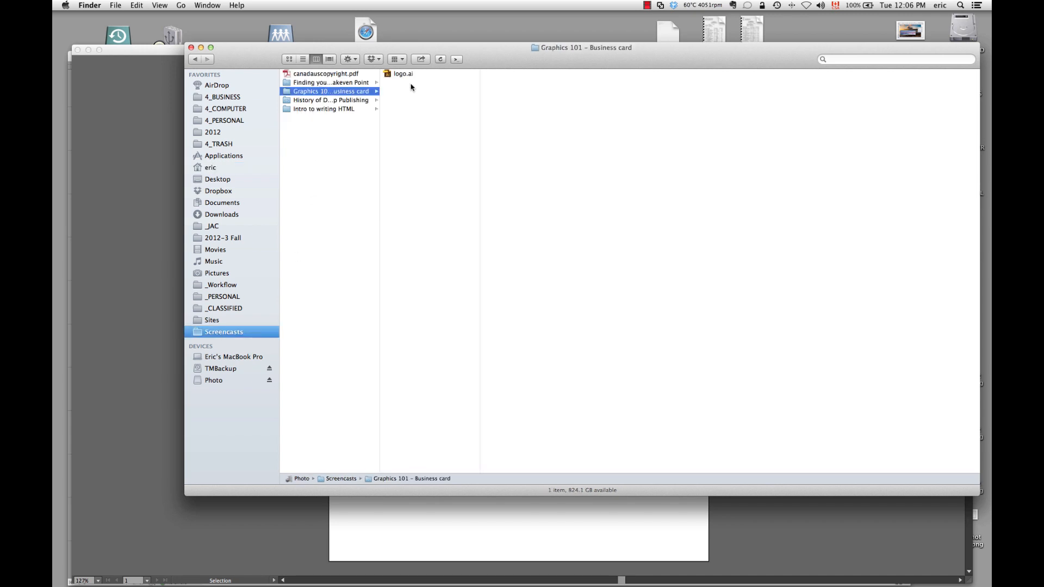
left_click(406, 75)
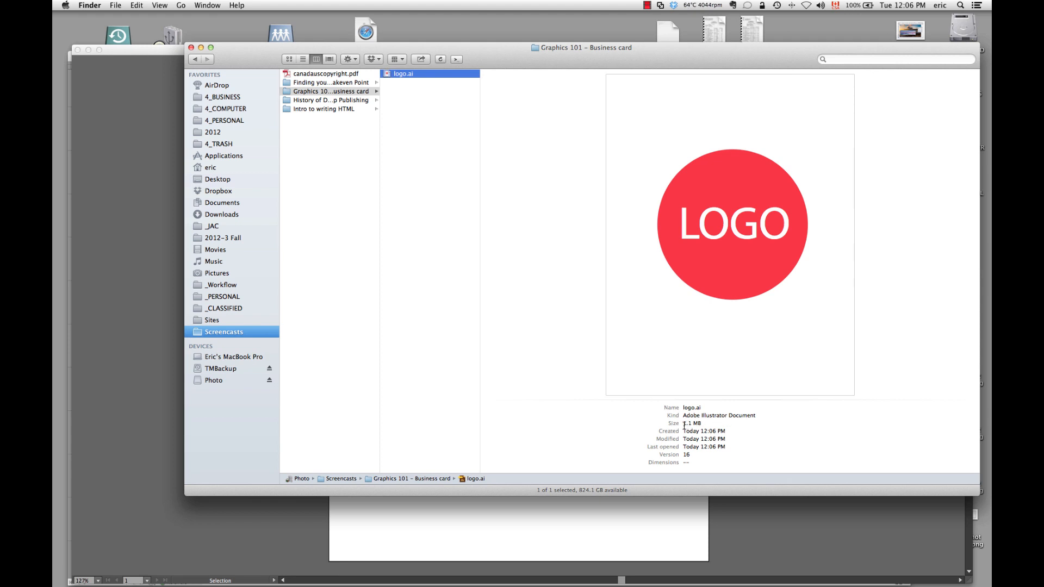
left_click_drag(684, 426, 719, 424)
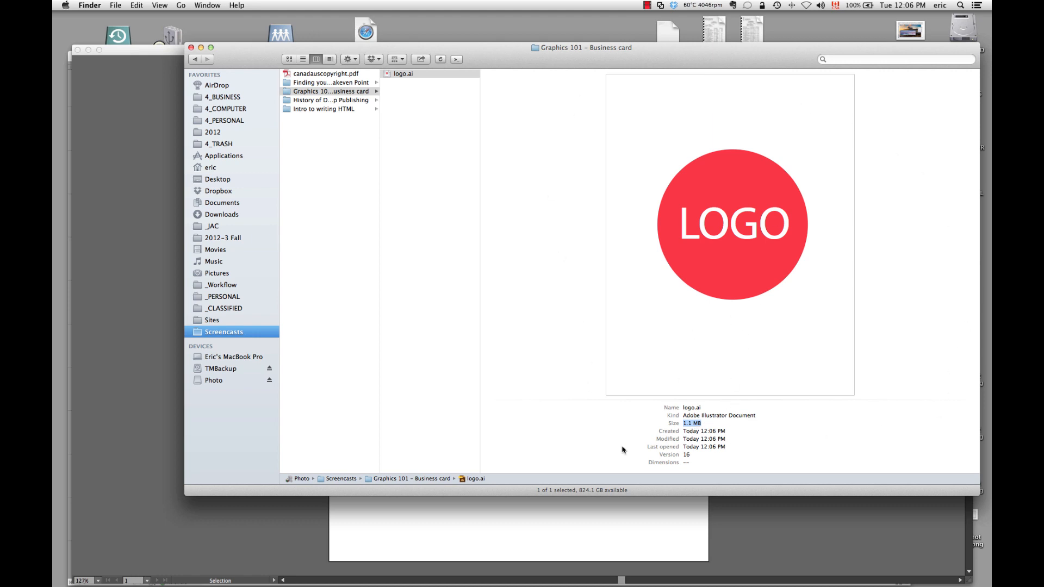
Switch to Photoshop and create a U.S. Paper Letter document named logo, 8.5 x 11 inches at 300 pixels/inch in RGB.
key("super+Tab")
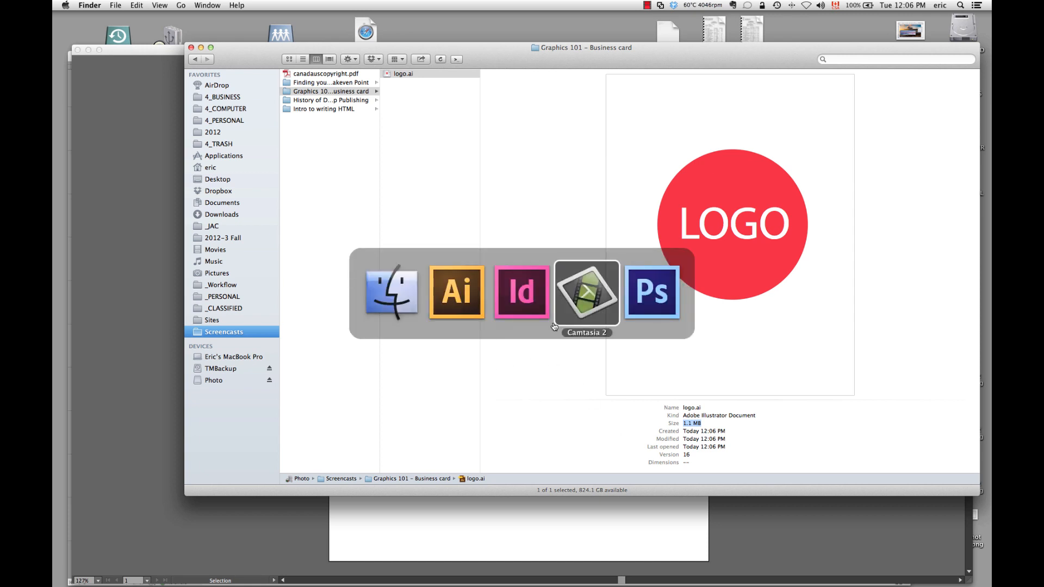
left_click(657, 292)
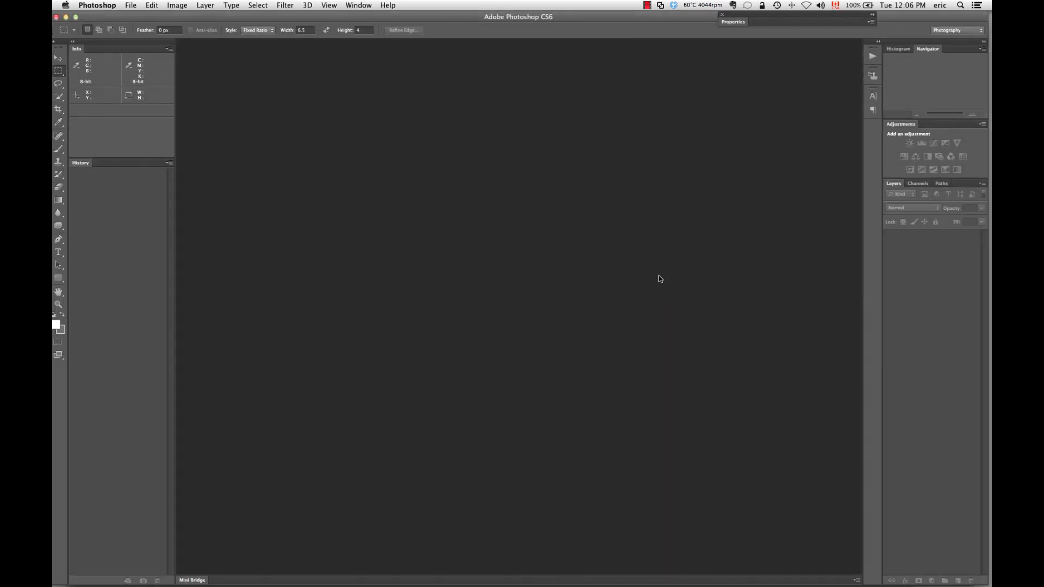
left_click(131, 6)
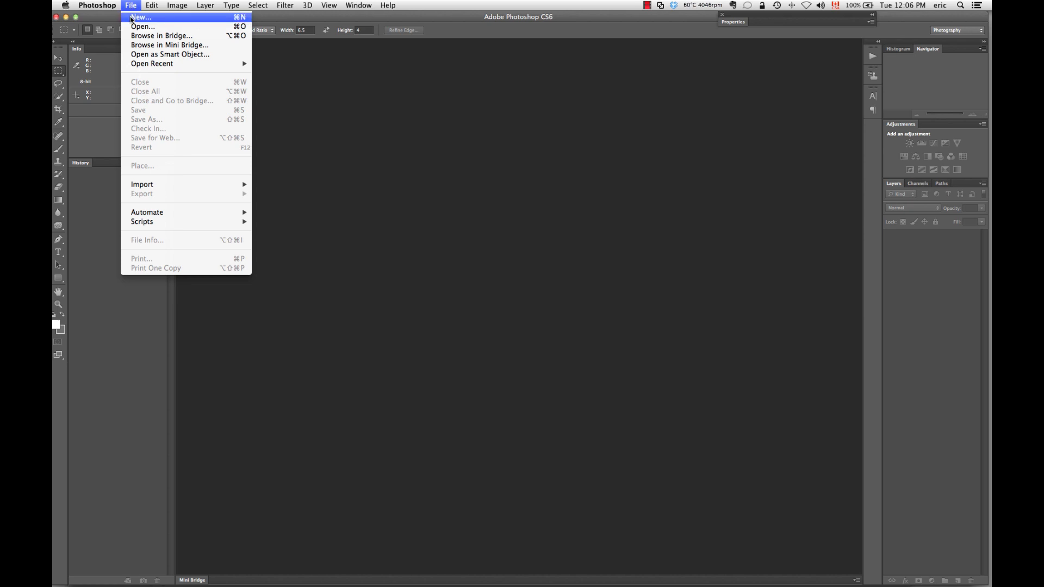
left_click(141, 17)
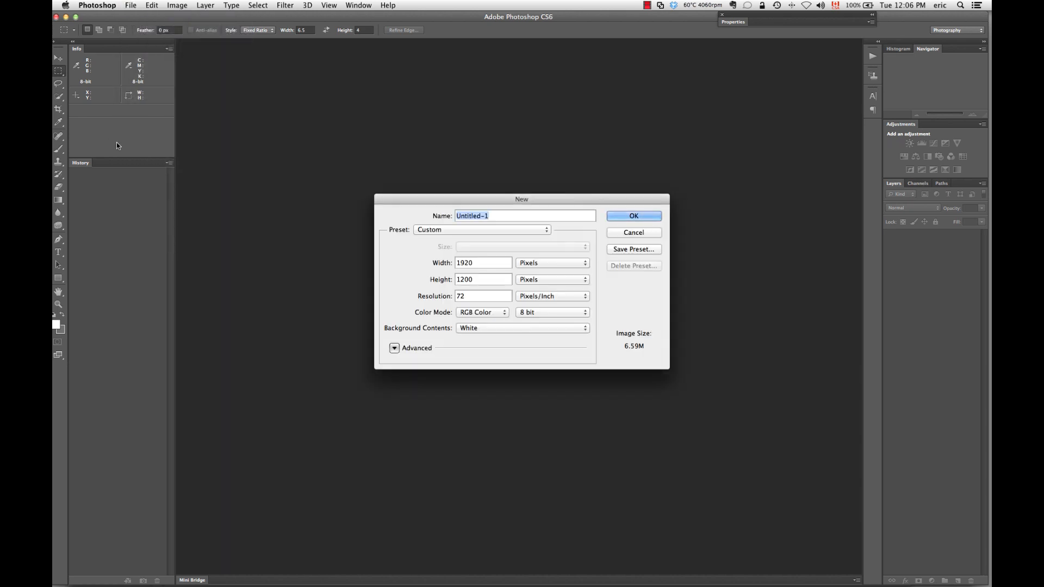
left_click(467, 233)
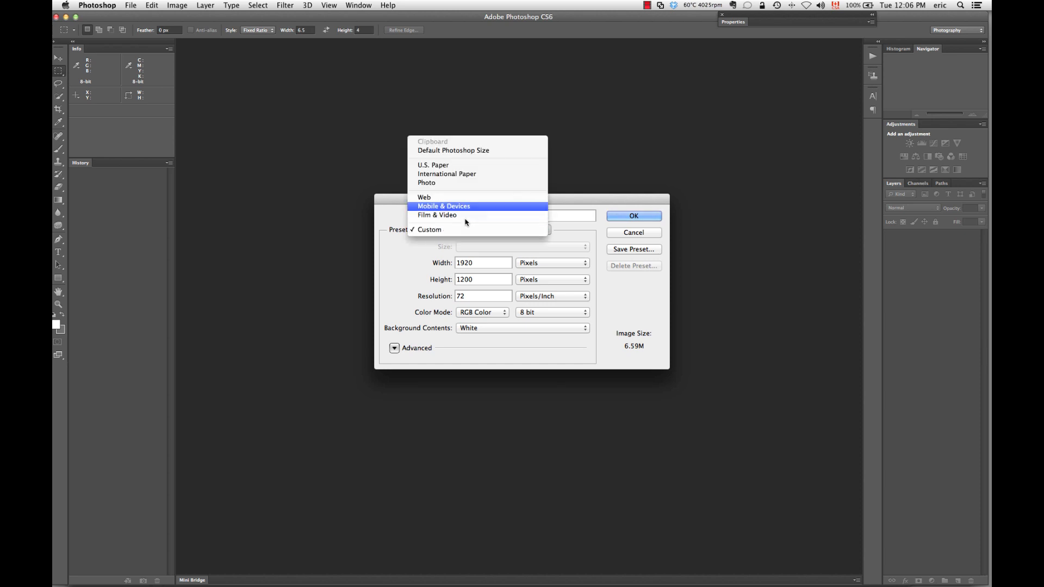
left_click(464, 166)
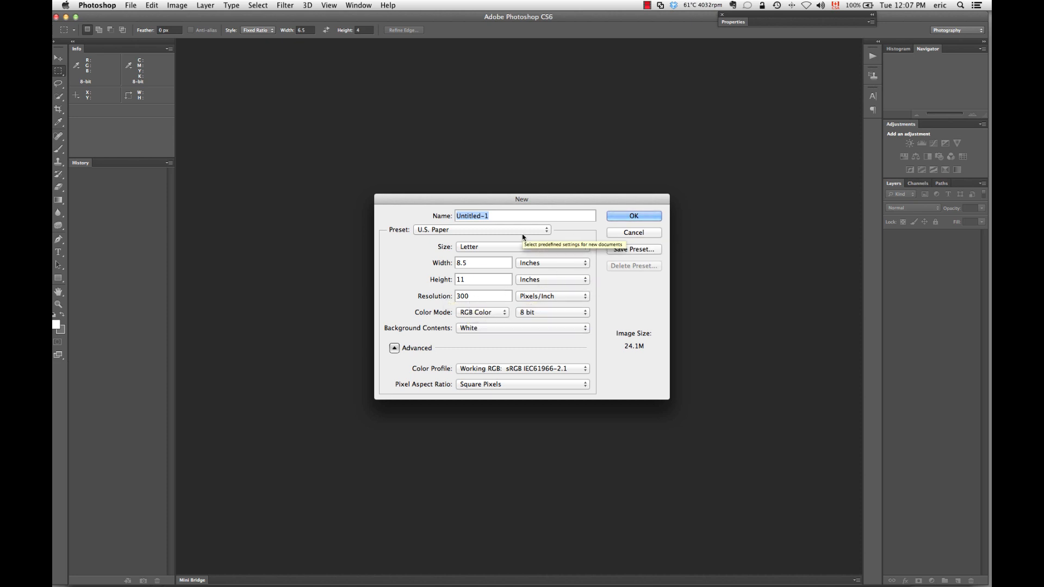
type("logo")
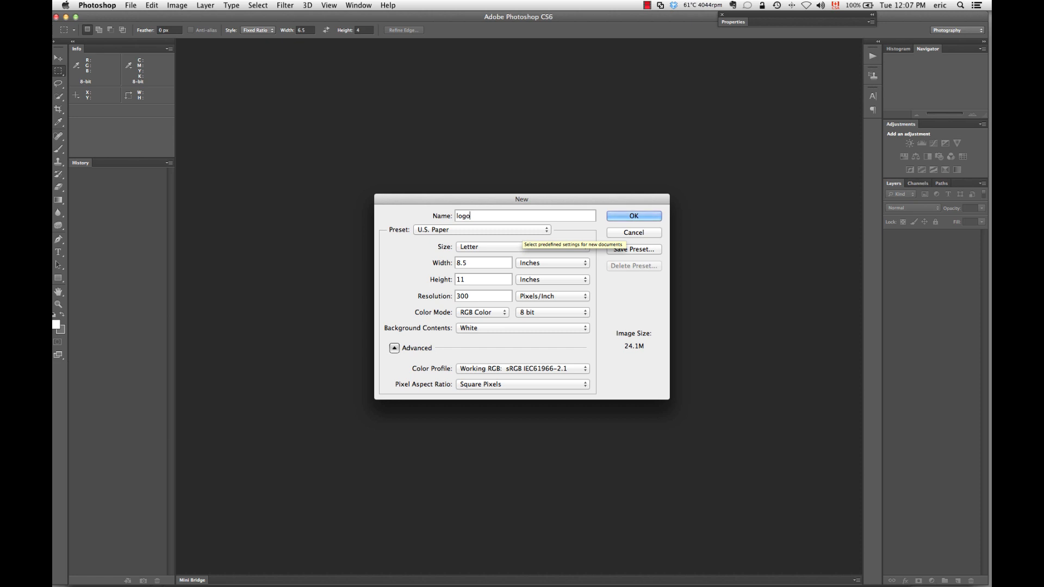
left_click(633, 216)
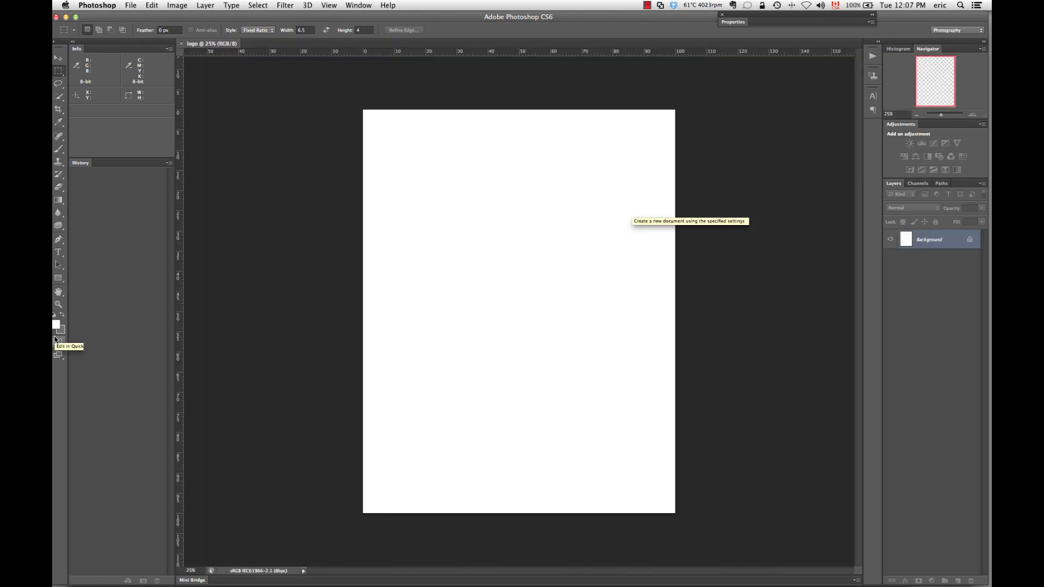
Make a circular selection about 76% of the page width near the page's center, fill it with red (ff0303) and deselect.
left_click(57, 327)
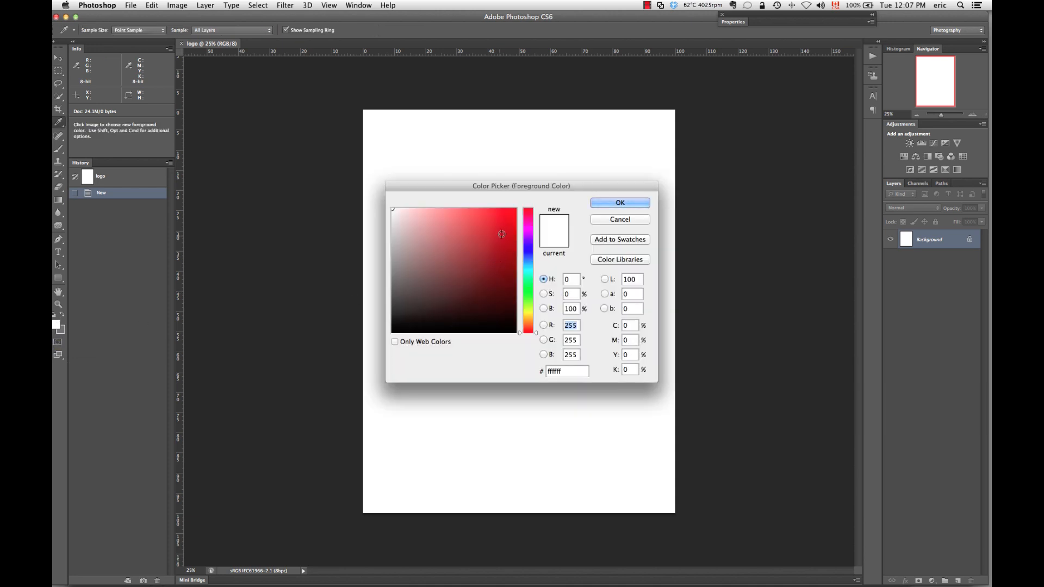
left_click(515, 209)
left_click(647, 201)
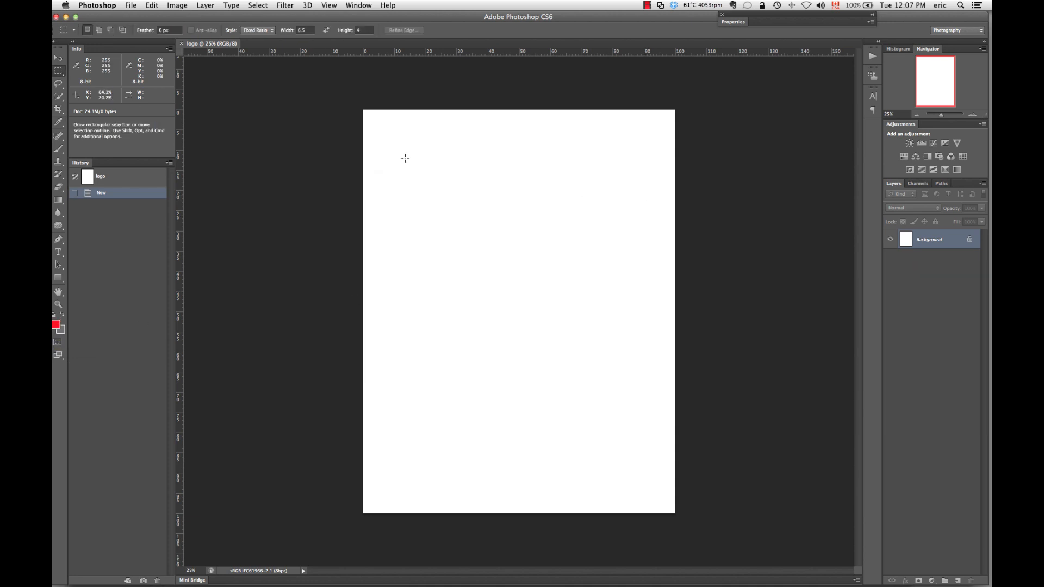
left_click(60, 72)
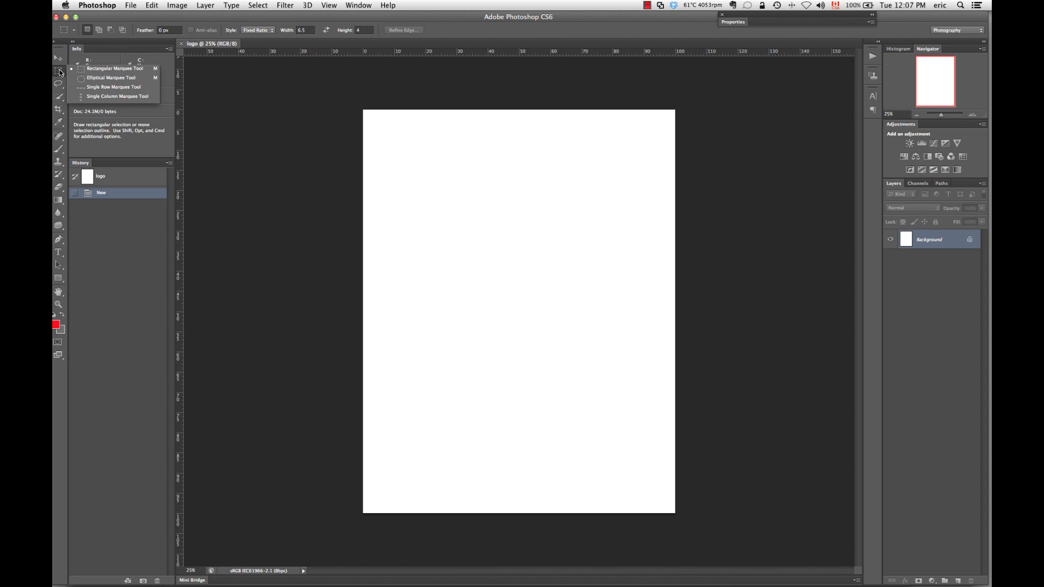
left_click(112, 78)
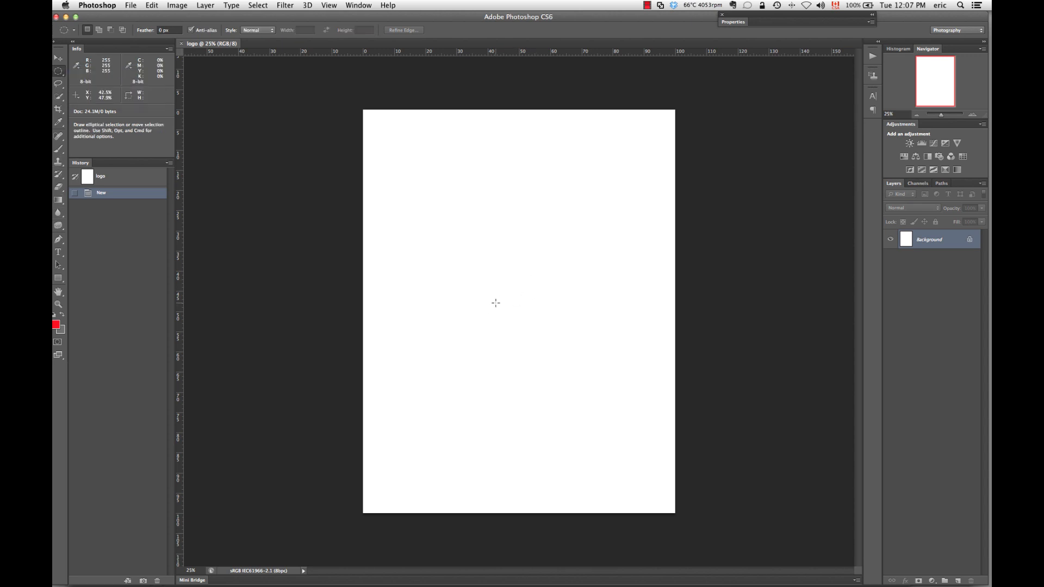
left_click_drag(495, 303, 639, 517)
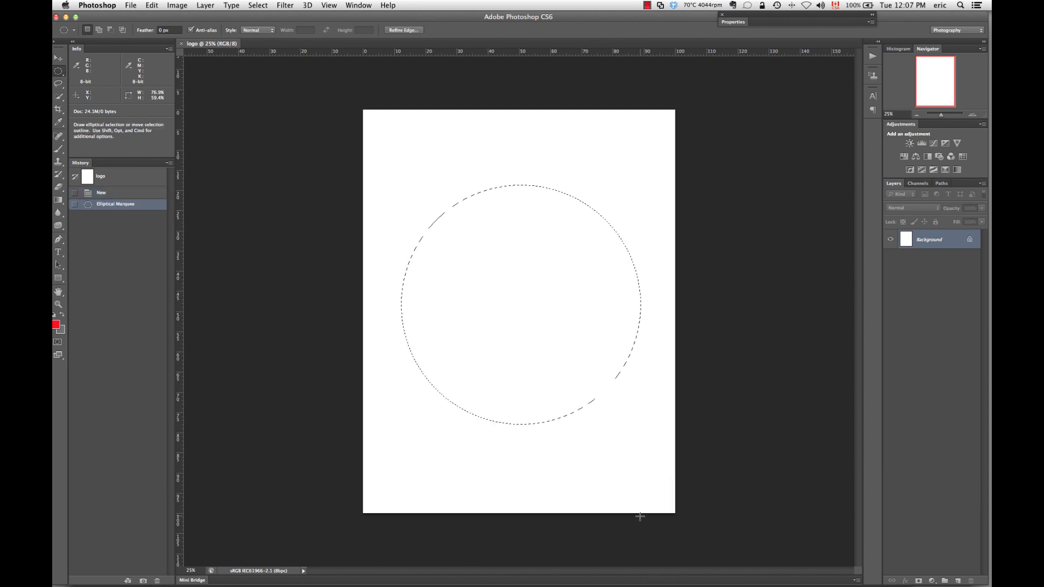
key("alt")
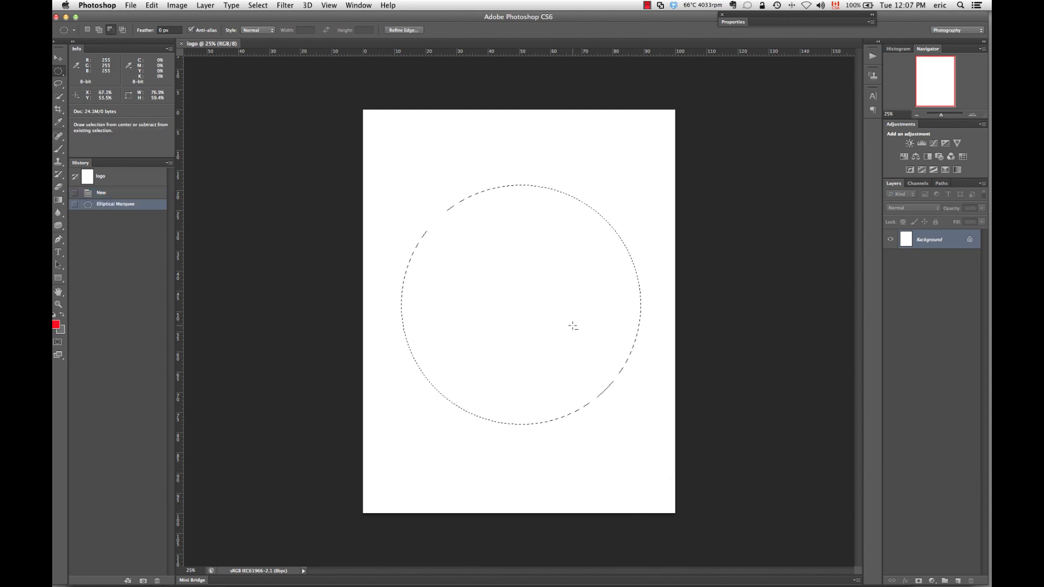
key("alt+BackSpace")
key("super+d")
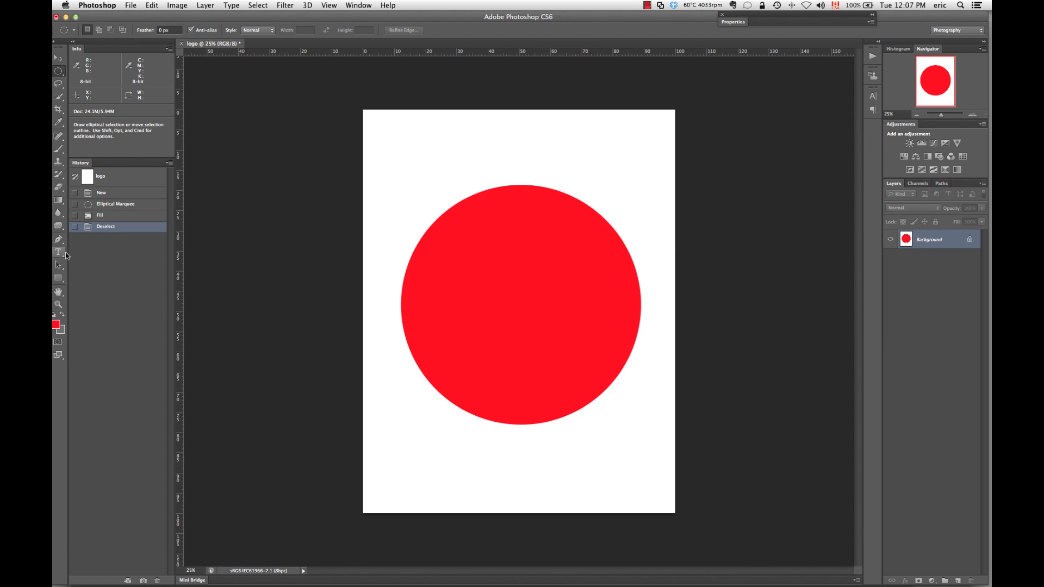
Set the foreground color to white (ffffff) and add the text LOGO on the left part of the red circle.
left_click(55, 324)
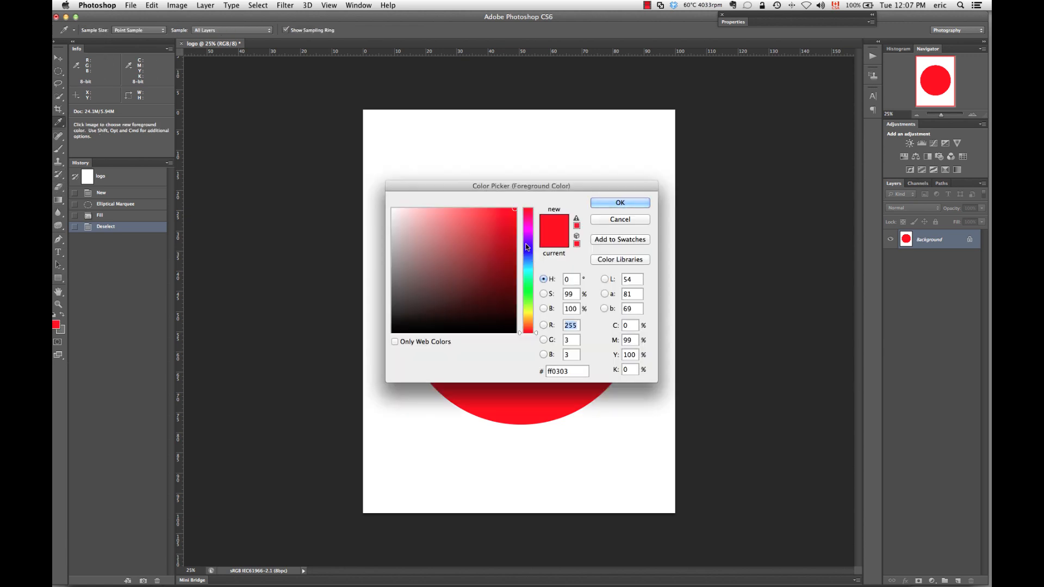
left_click_drag(396, 208, 391, 206)
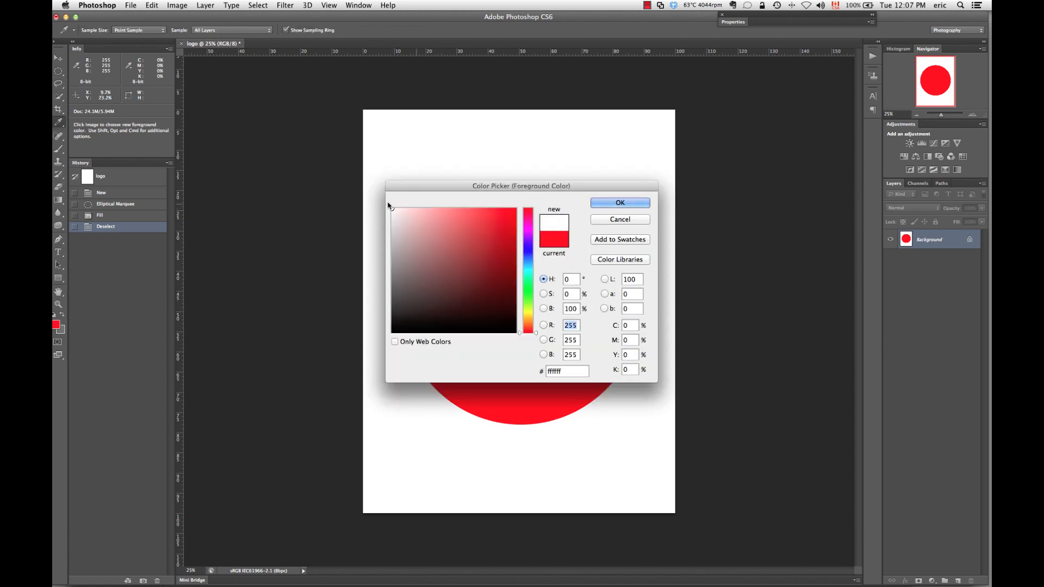
left_click(623, 204)
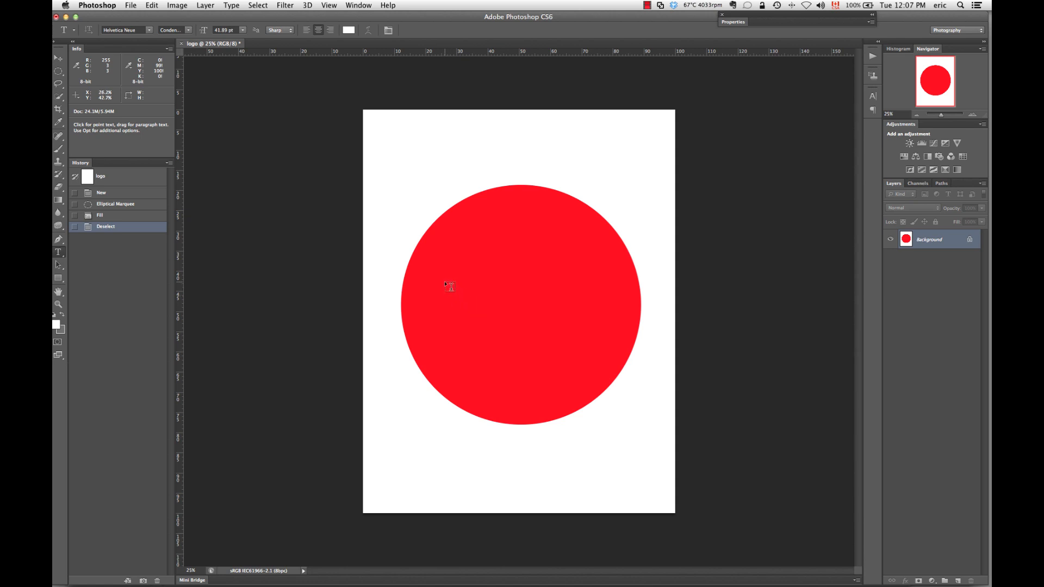
left_click(446, 283)
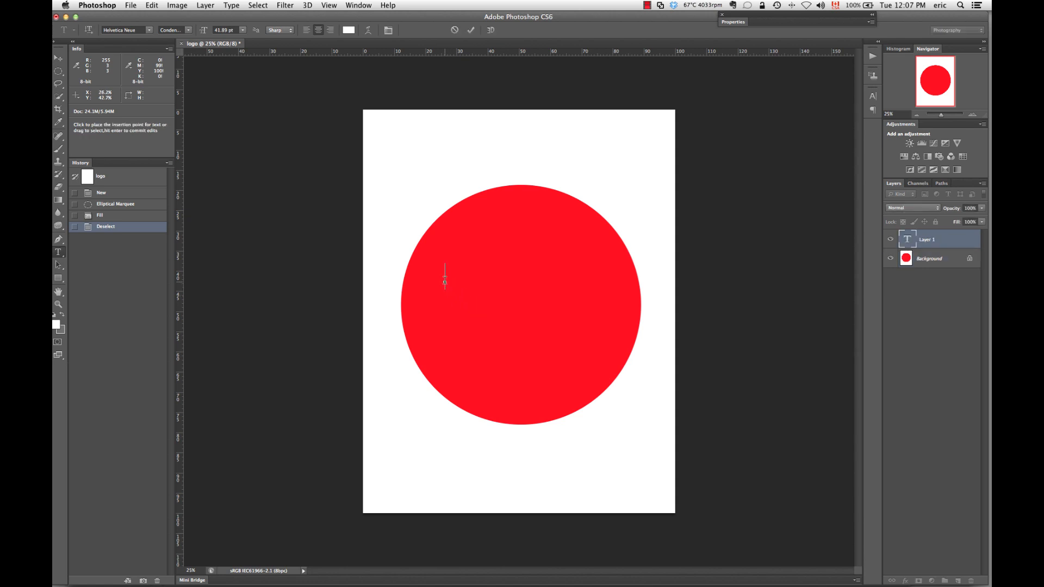
type("LOGO")
Enlarge the LOGO text to about 141.89 pt and move it to the center of the red circle.
double_click(444, 280)
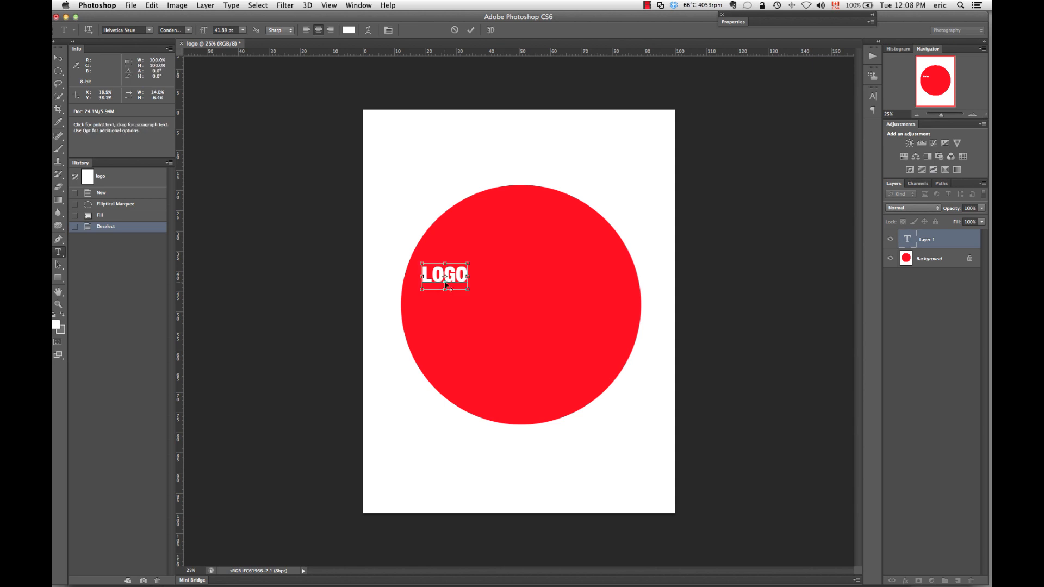
key("super+shift+period")
key("super+shift+period")
key("super+shift+period")
key("super+shift+period")
key("super+shift+period")
key("super+shift+period")
key("super+shift+period")
key("super+shift+period")
key("super+shift+period")
key("super+shift+period")
key("super+shift+period")
key("super+shift+period")
key("super+shift+period")
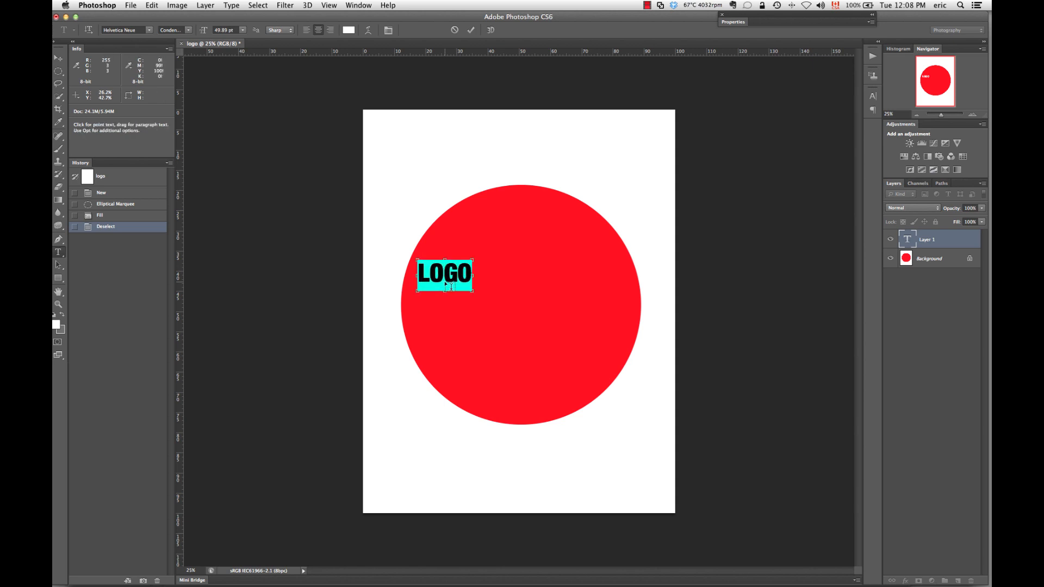
key("super+shift+period")
key("super+shift+period")
key("super+shift+period")
key("super+shift+period")
key("super+shift+period")
key("super+shift+period")
key("super+shift+period")
key("super+shift+period")
key("super+shift+period")
key("super+shift+period")
key("super+shift+period")
key("super+shift+period")
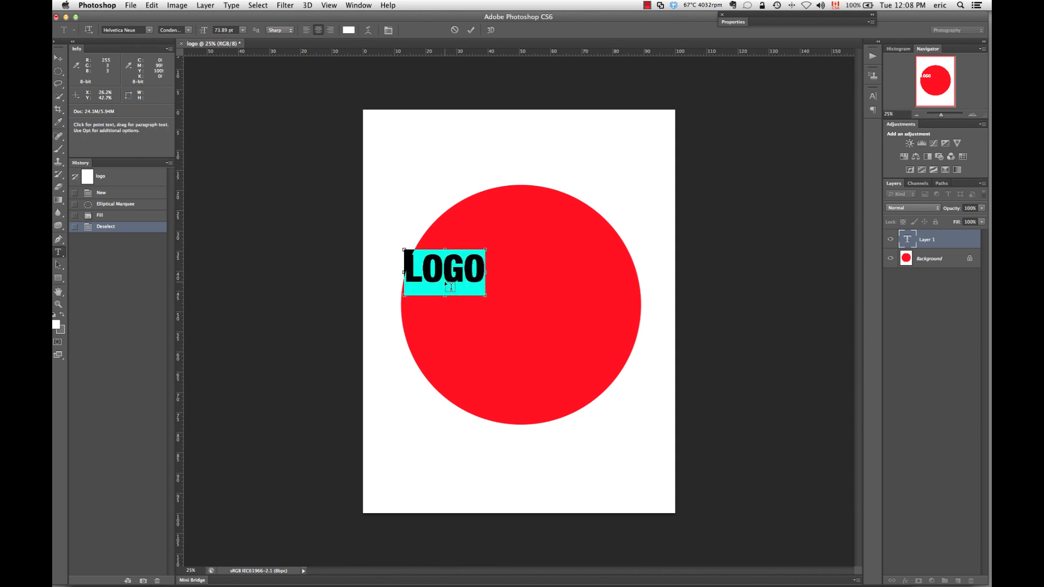
key("super+shift+period")
key("super+shift+period")
key("super+shift+period")
key("super+shift+period")
key("super+shift+period")
key("super+shift+period")
key("super+shift+period")
key("super+shift+period")
key("super+shift+period")
key("super+shift+period")
key("super+shift+period")
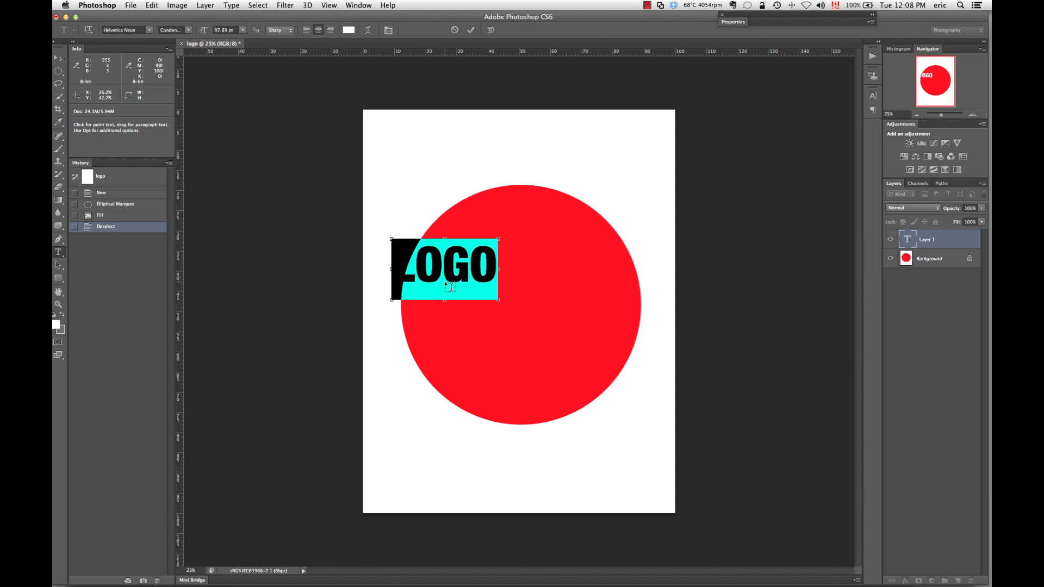
key("super+shift+period")
key("super+shift+period")
key("super+shift+period")
key("super+shift+period")
key("super+shift+period")
key("super+shift+period")
key("super+shift+period")
key("super+shift+period")
key("super+shift+period")
key("super+shift+period")
key("super+shift+period")
key("super+shift+period")
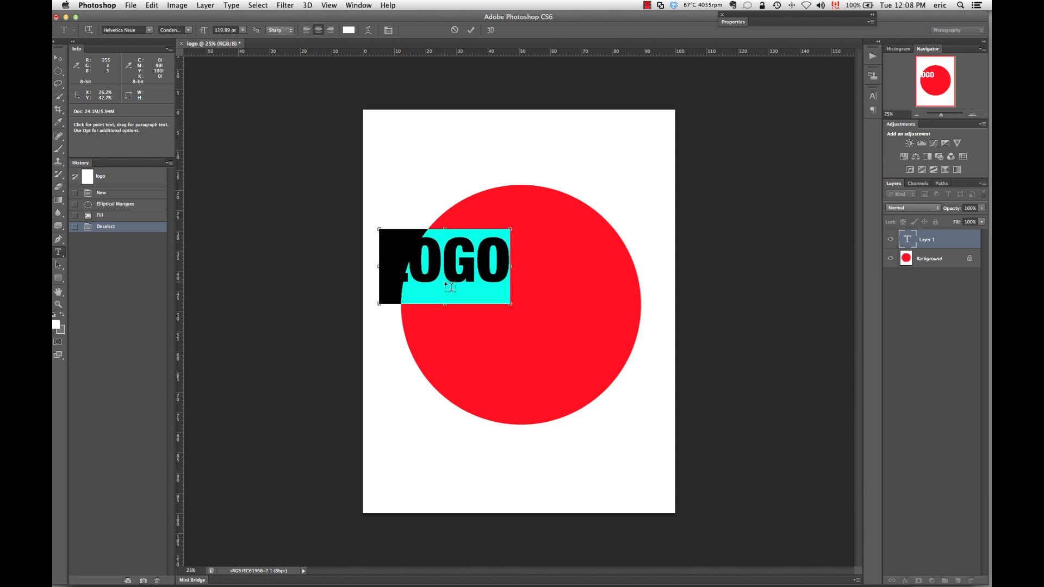
key("super+shift+period")
key("super+shift+period")
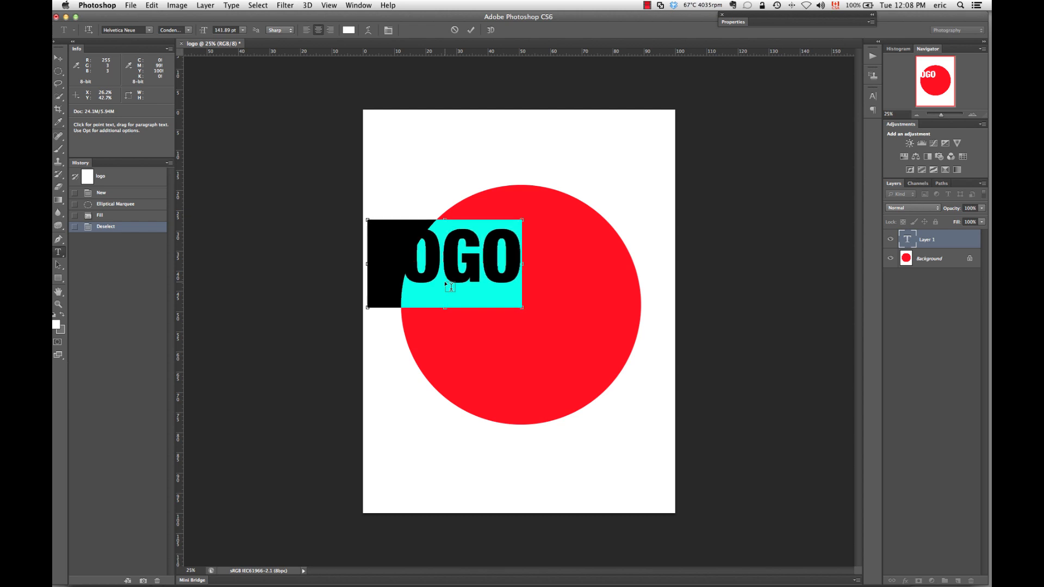
left_click(59, 62)
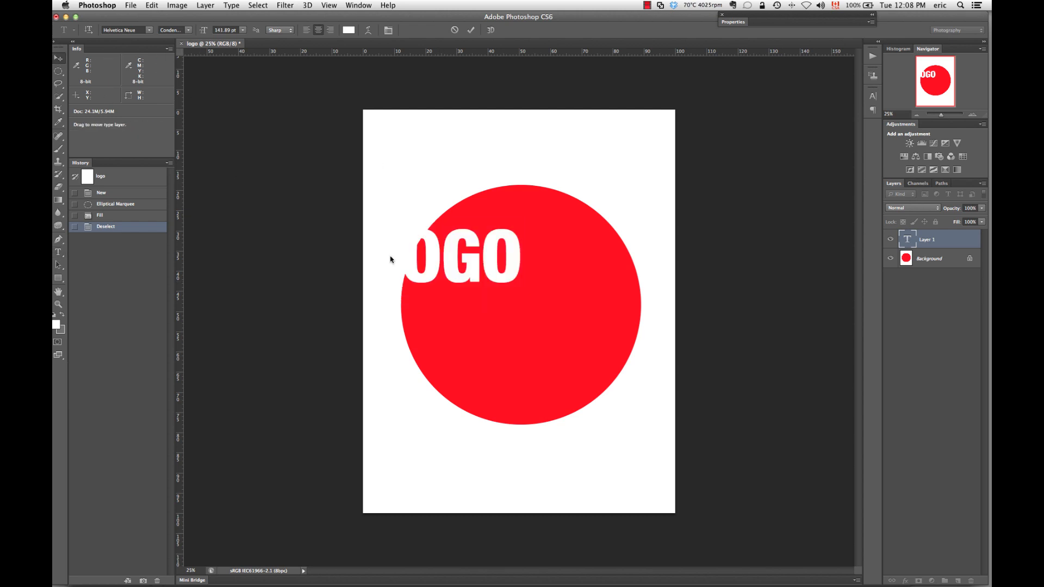
left_click_drag(489, 276, 545, 312)
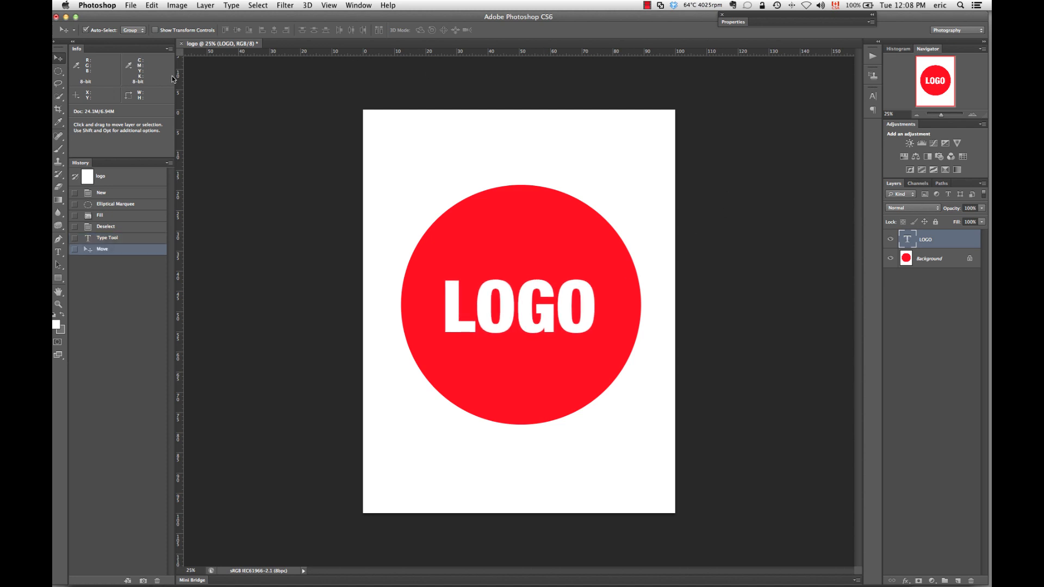
Save the document as logo.tif in the Graphics 101 - Business card folder, in TIFF format with layers, no image compression and RLE layer compression.
left_click(130, 6)
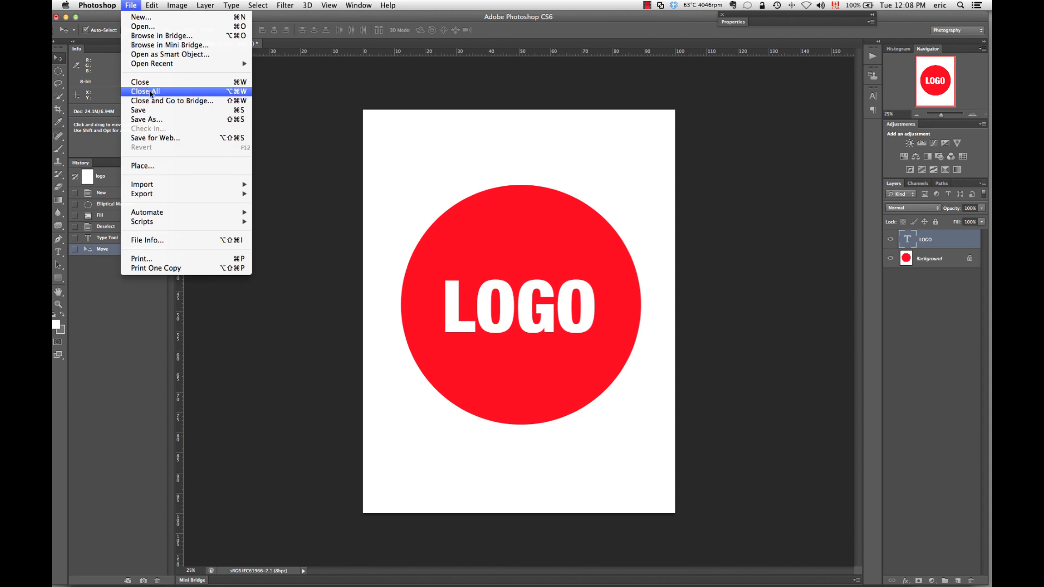
left_click(152, 120)
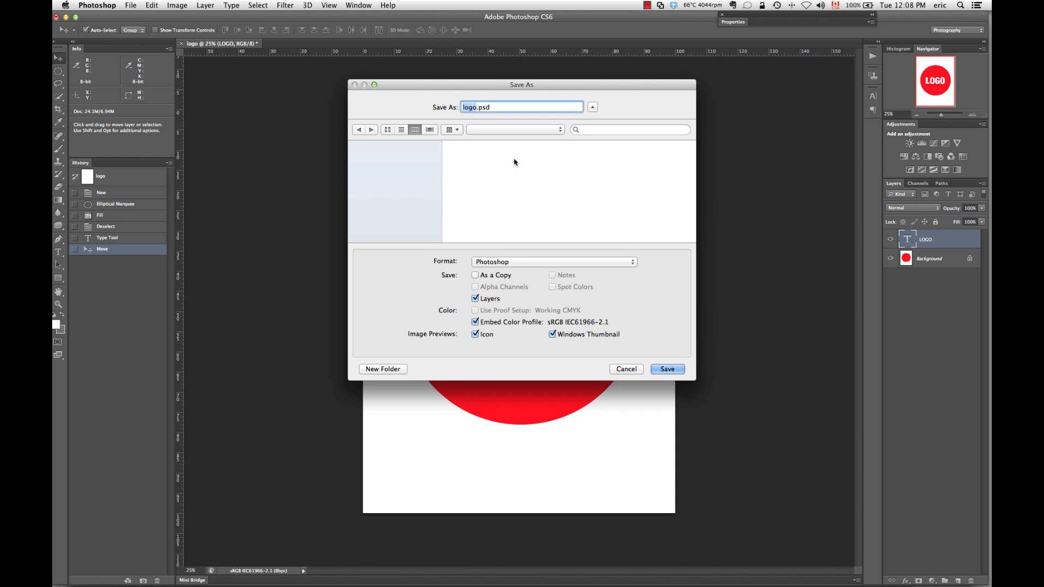
left_click(519, 131)
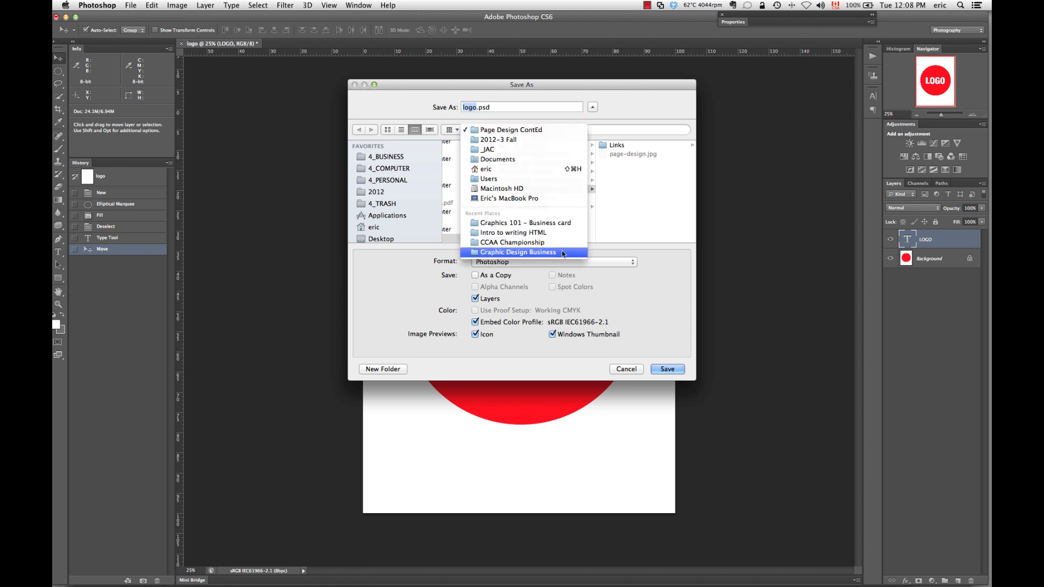
left_click(523, 223)
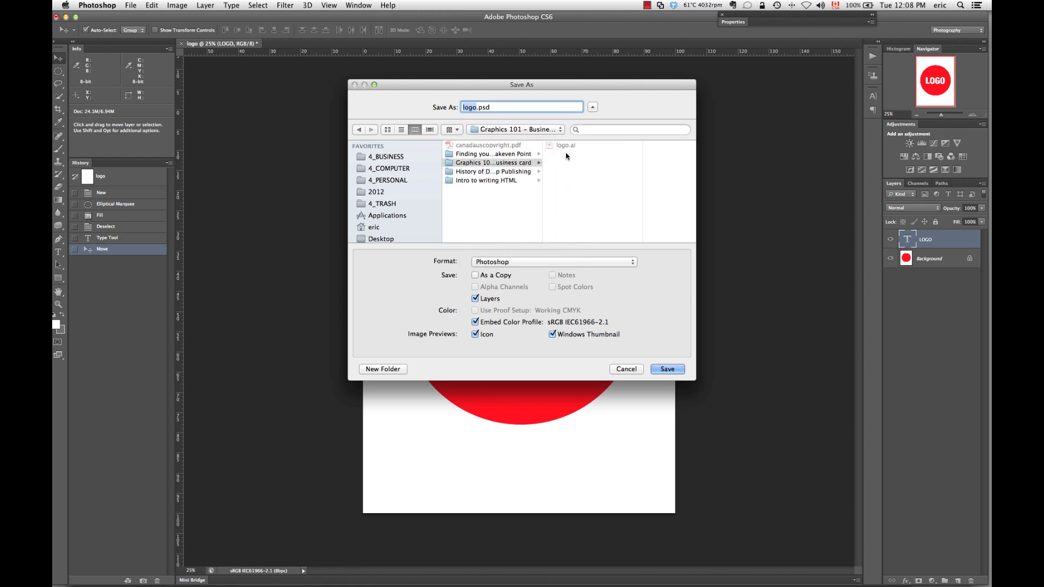
left_click(515, 262)
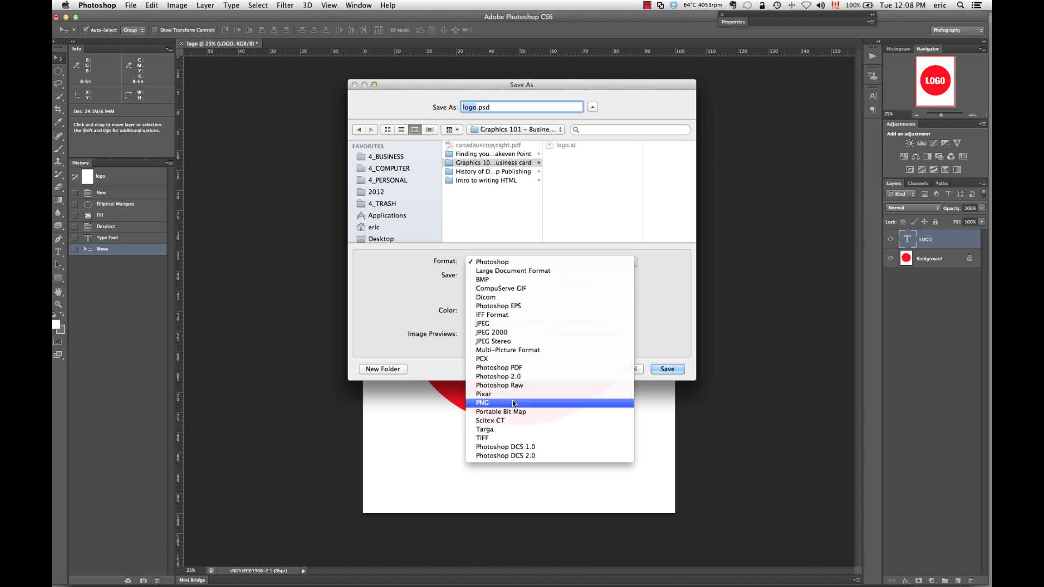
left_click(507, 438)
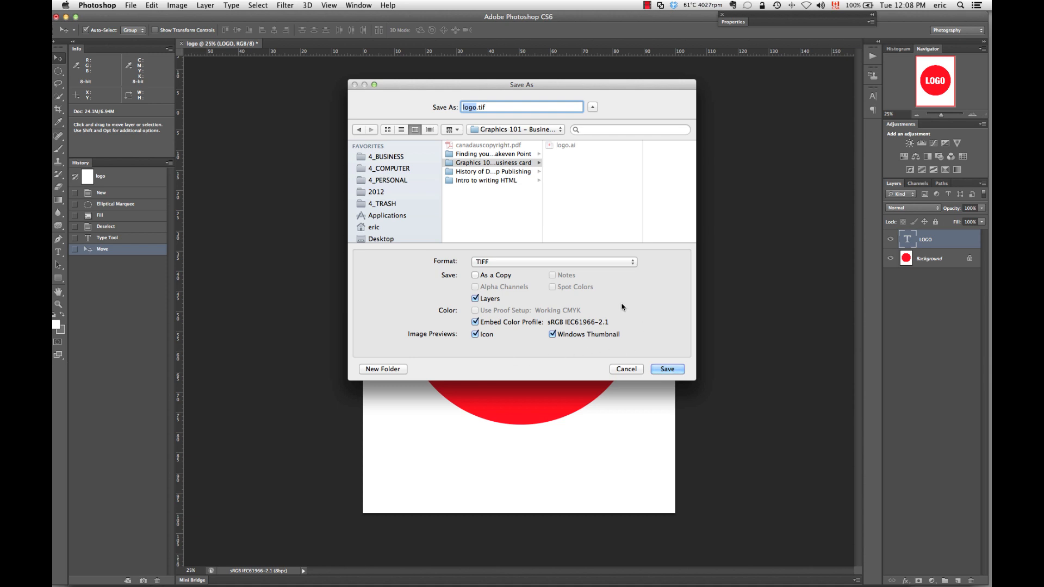
left_click(674, 370)
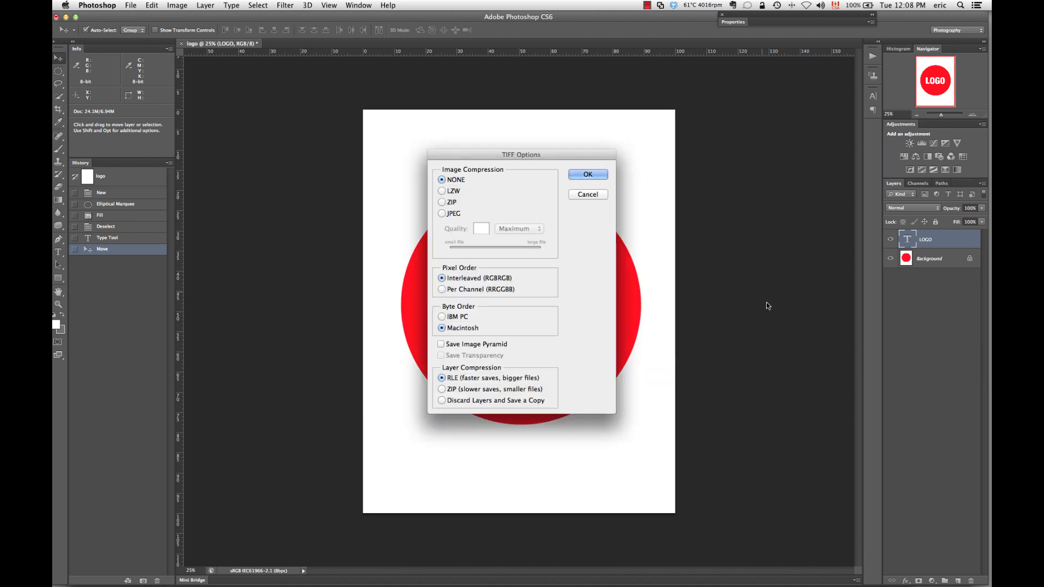
left_click(588, 174)
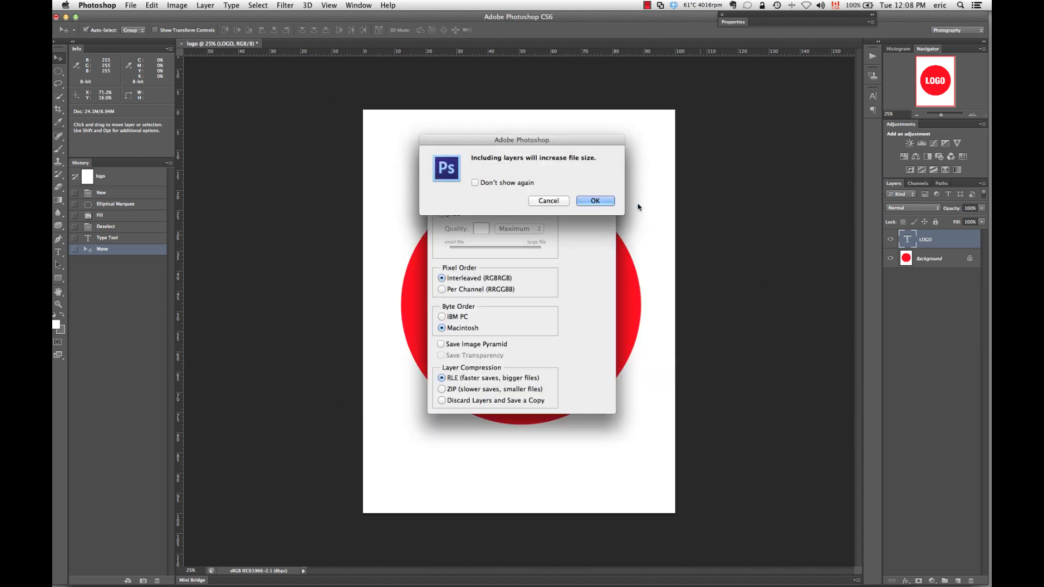
left_click(597, 202)
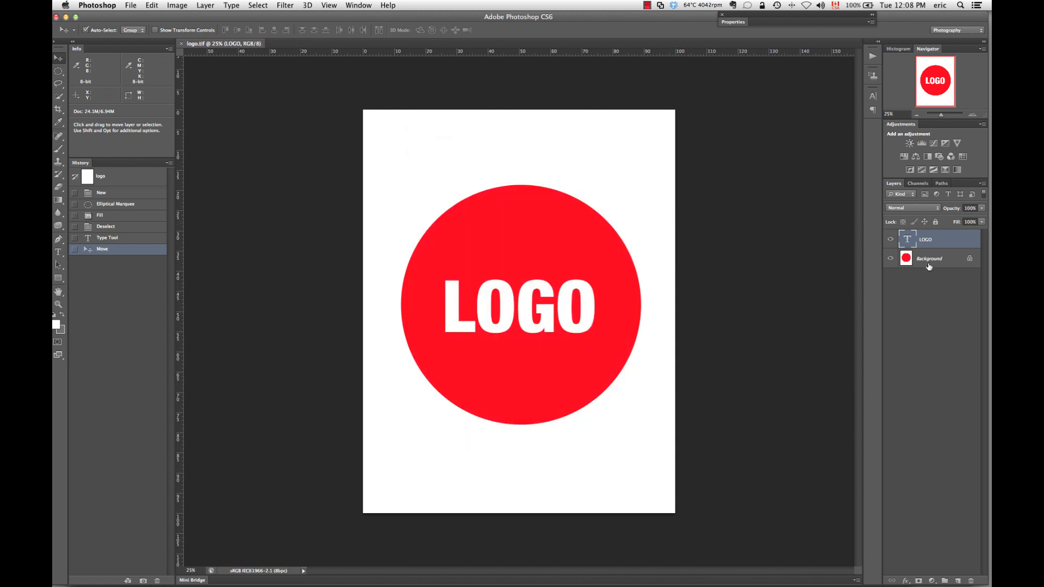
Switch to Finder and check the file size of logo.tif in the Graphics 101 - Business card folder.
key("super+Tab")
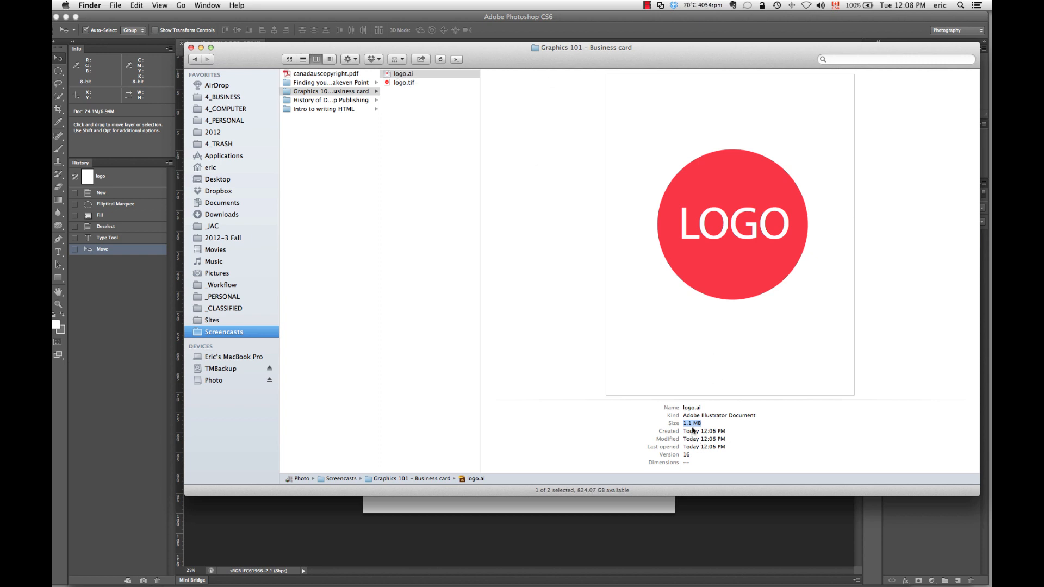
left_click(402, 83)
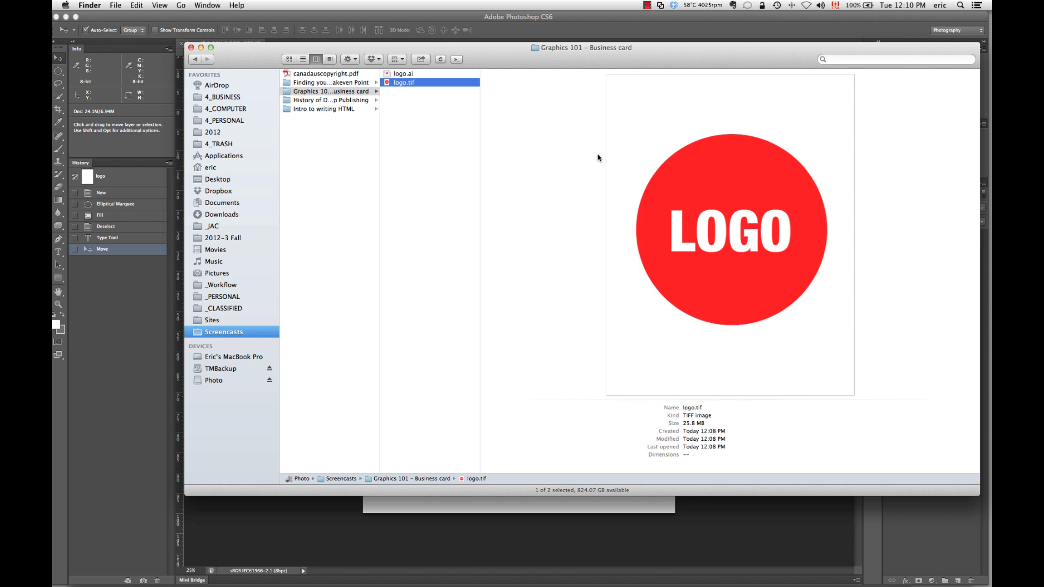
Switch to InDesign and import logo.ai from the Graphics 101 - Business card folder into the business card document.
key("super+Tab")
key("super+Tab")
key("super+Tab")
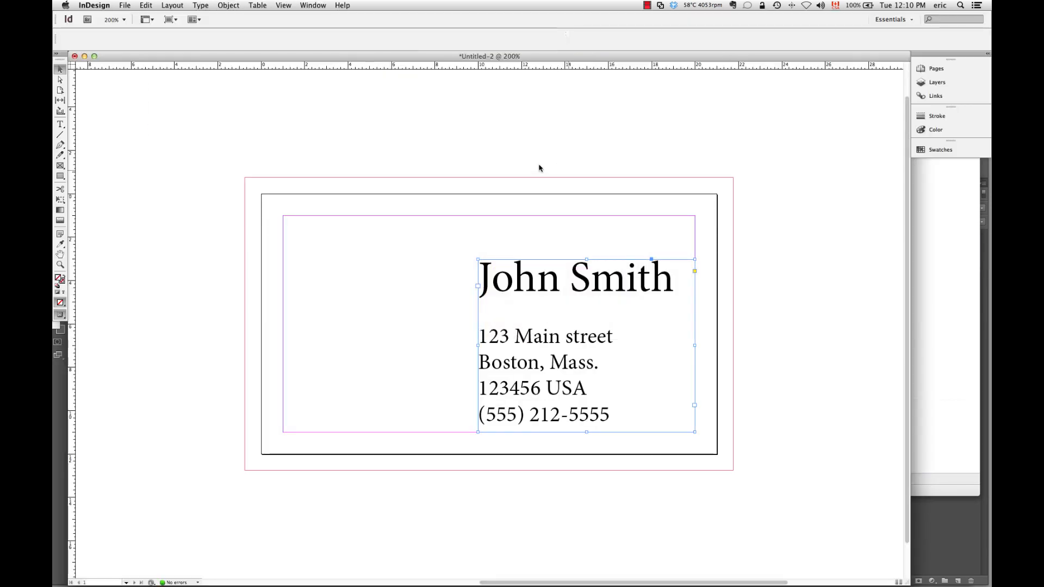
left_click(125, 6)
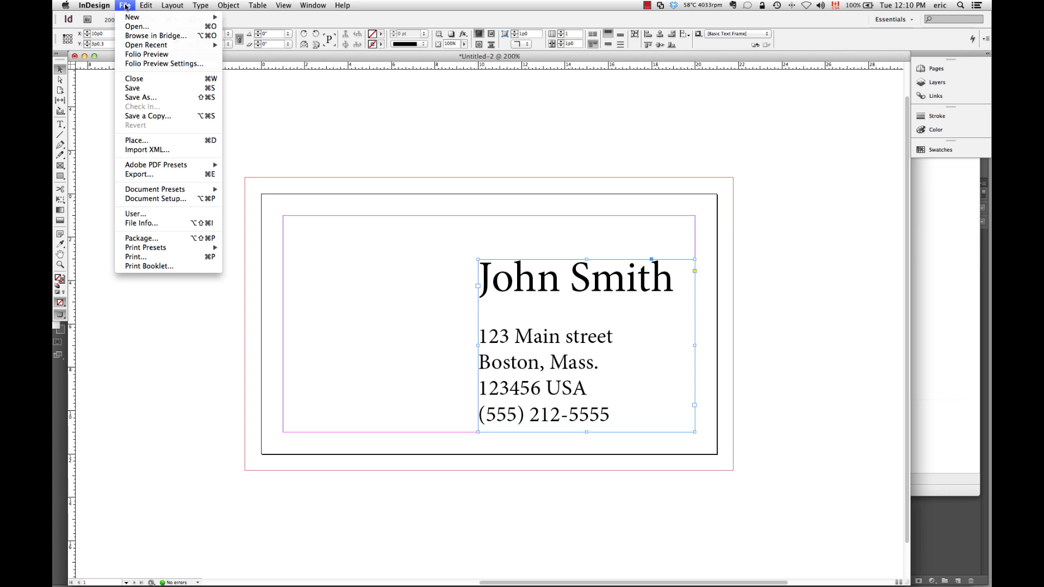
left_click(130, 142)
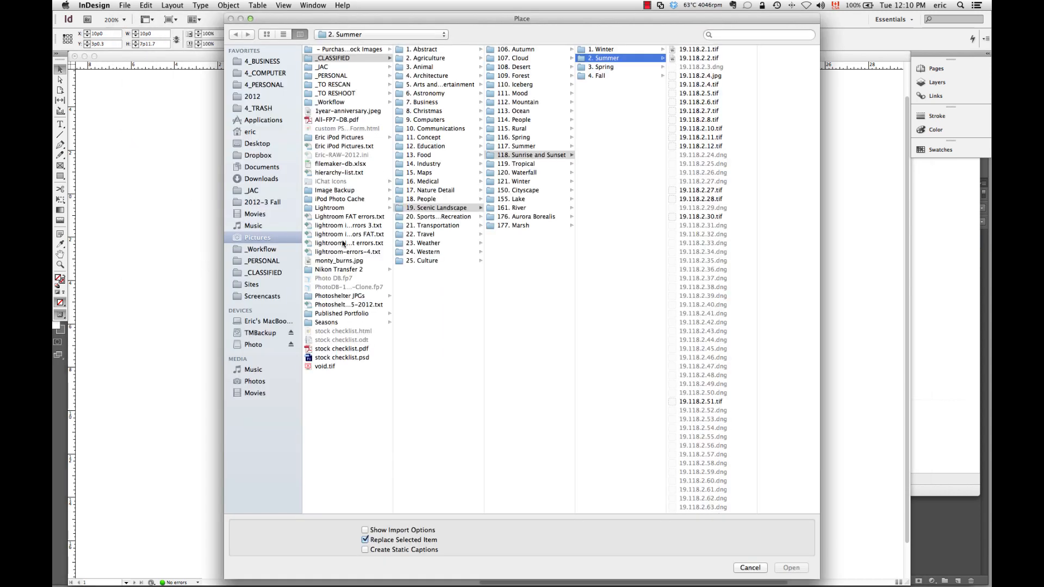
left_click(351, 36)
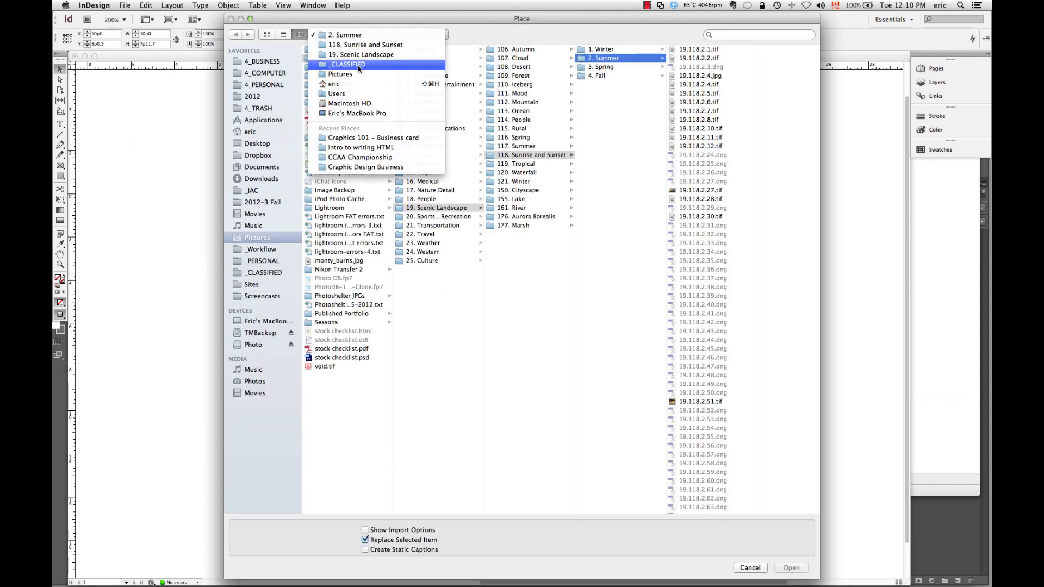
left_click(356, 143)
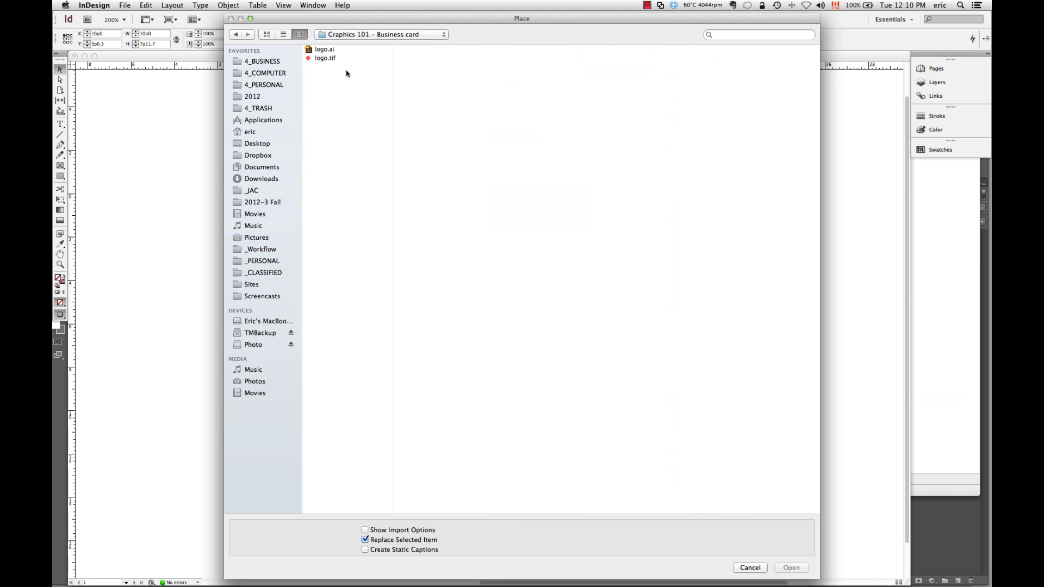
left_click(326, 50)
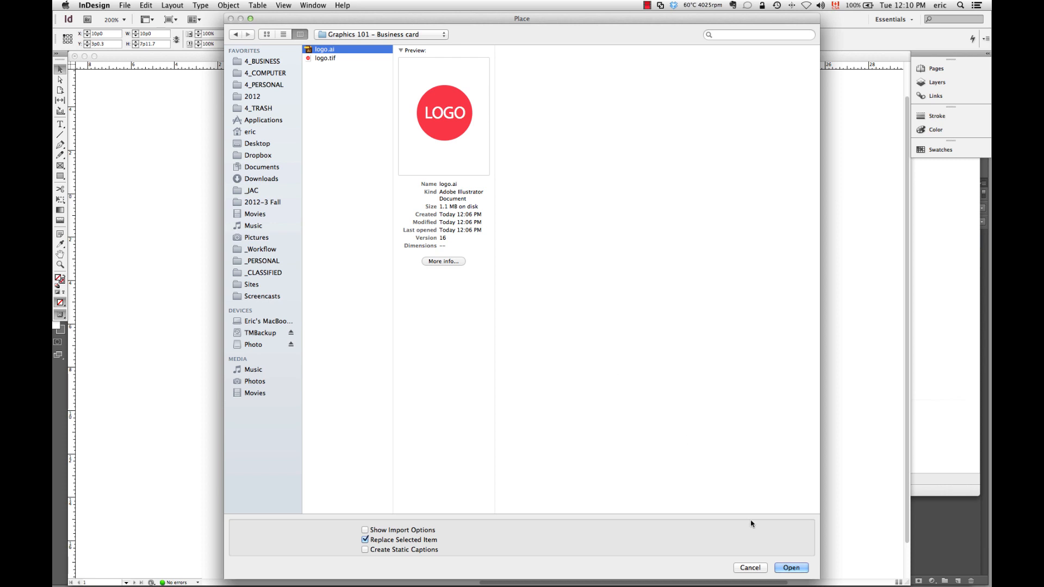
left_click(797, 569)
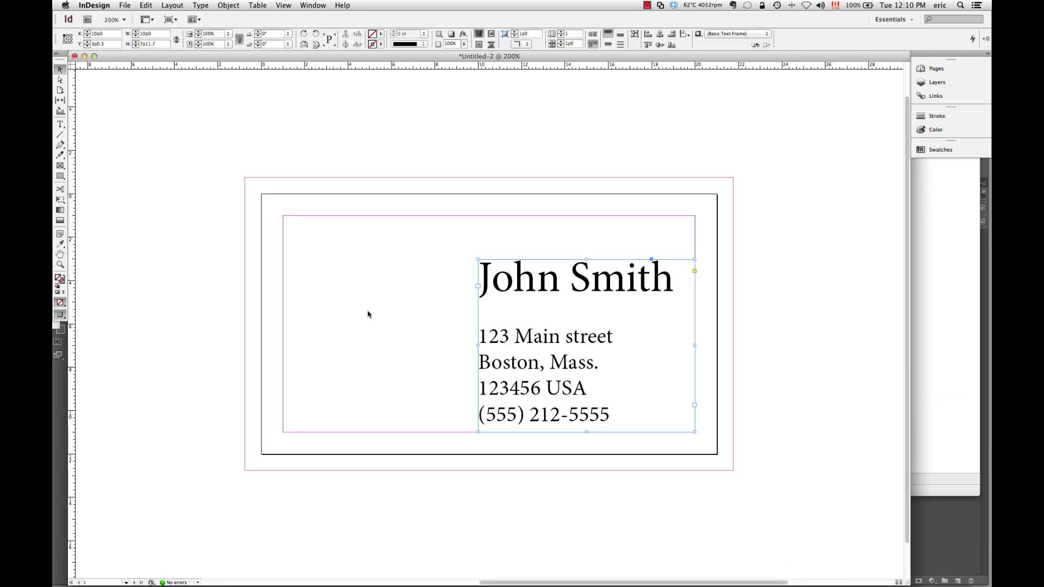
left_click(300, 266)
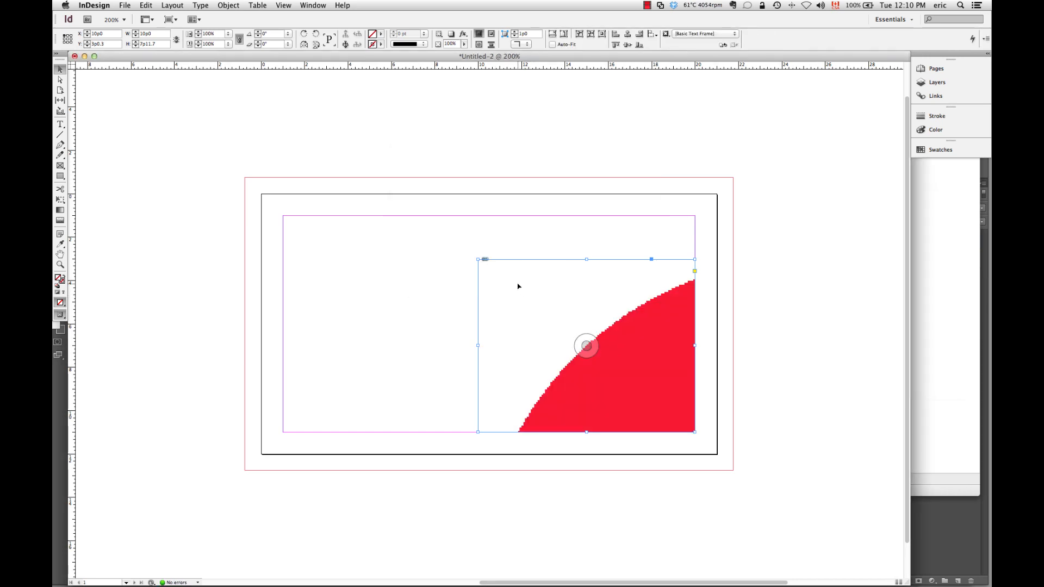
left_click_drag(509, 282, 257, 192)
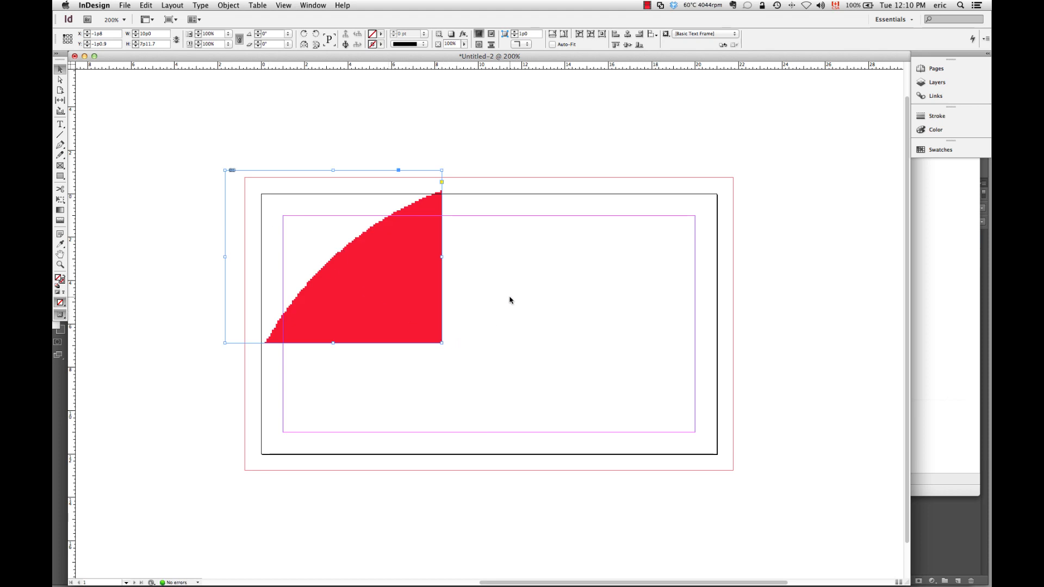
key("super+z")
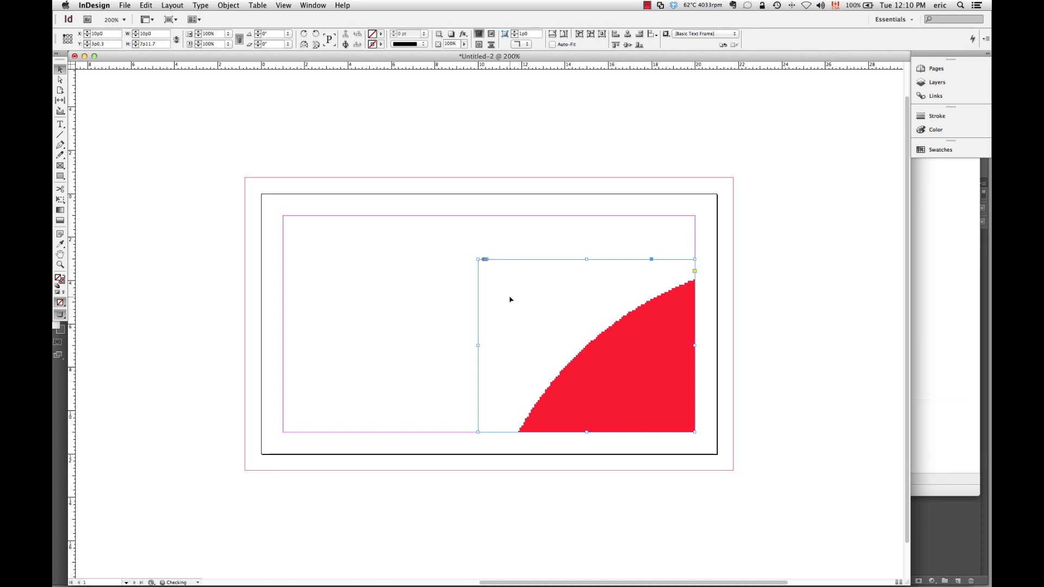
Undo the replacement of the contact text frame and place the logo at full size near the upper-left corner of the card's margins.
key("super+z")
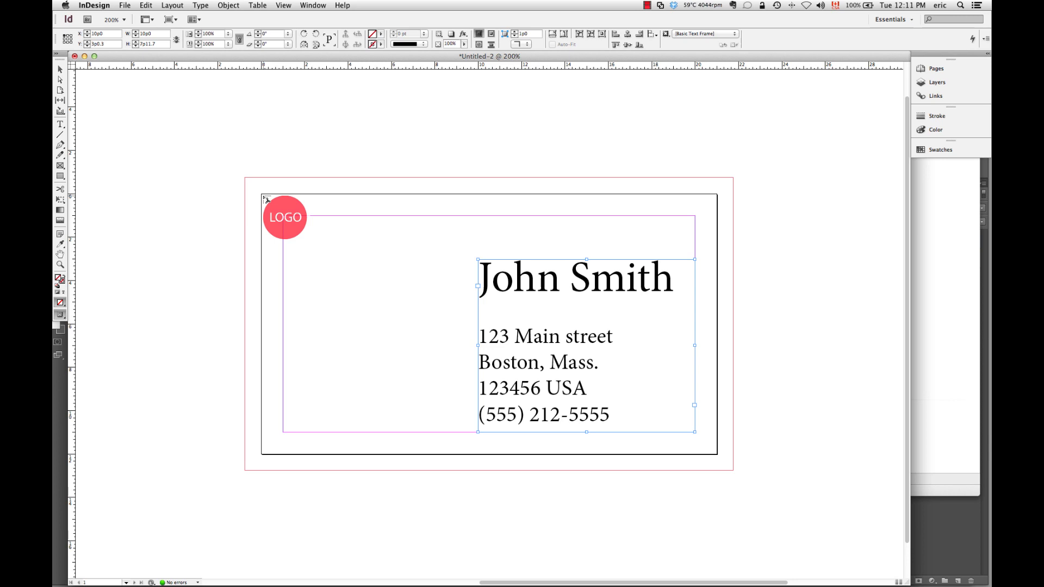
left_click_drag(278, 230, 279, 229)
left_click(590, 403)
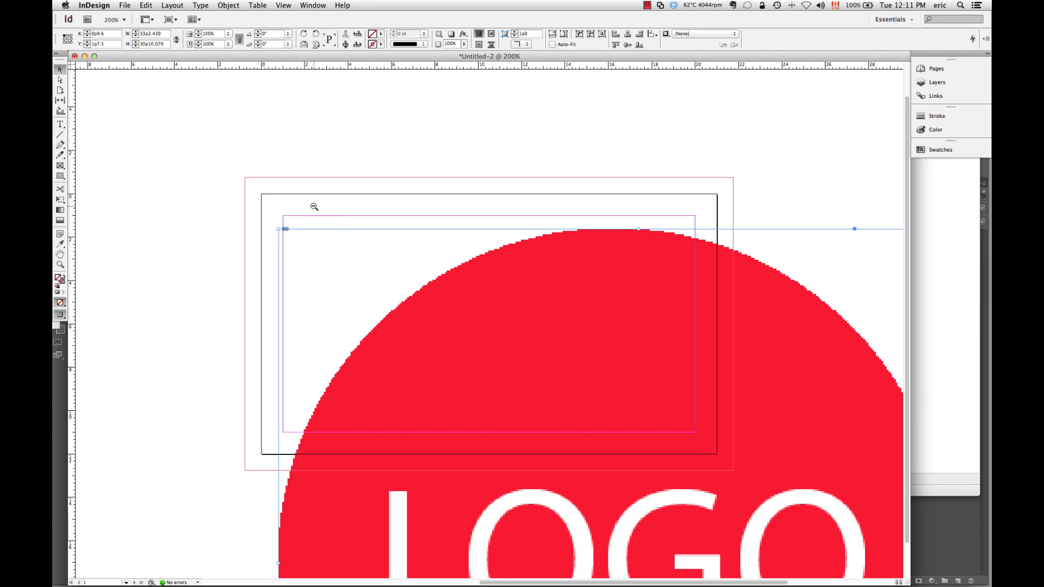
Move the oversized logo up and left until the contact details are uncovered, at about X -26p0.6, Y -11p10.
left_click(399, 251, "alt+super")
left_click(399, 251, "alt+super")
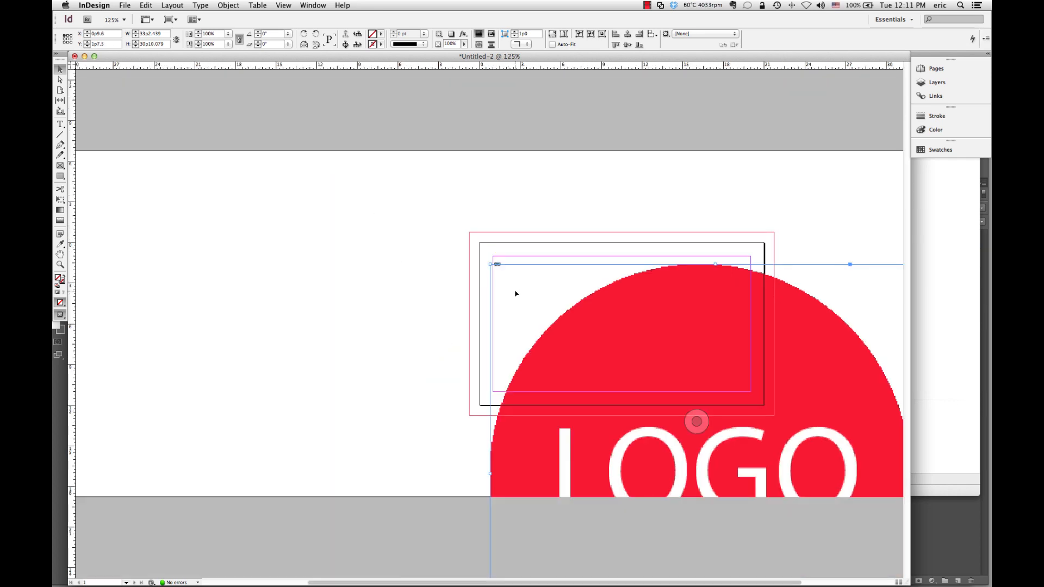
left_click_drag(537, 298, 174, 116)
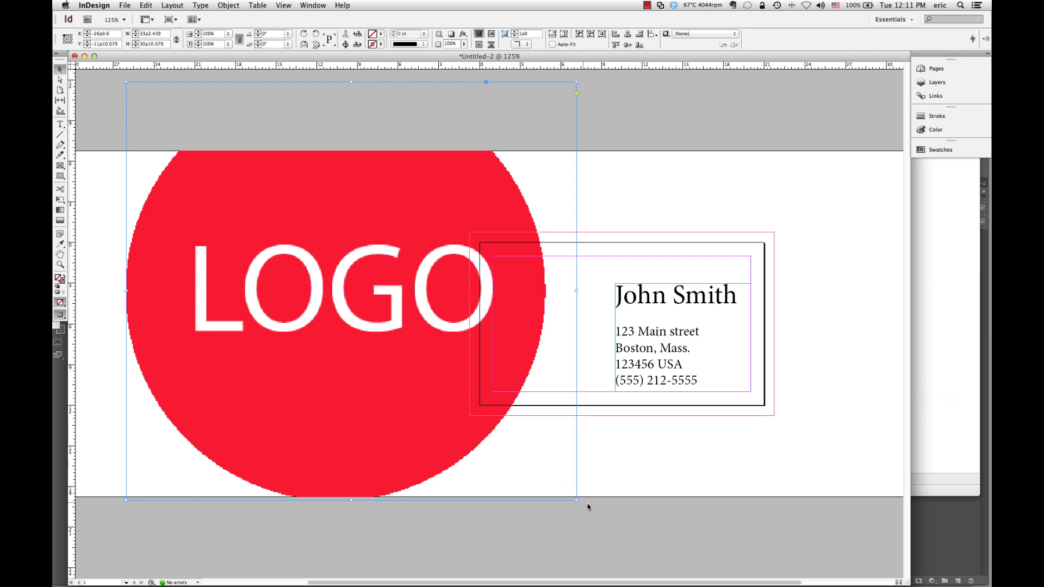
Crop the oversized logo frame to about 8p1.8 by 14p10.2 over the card's left side and fit the logo proportionally inside it.
left_click_drag(576, 500, 575, 422)
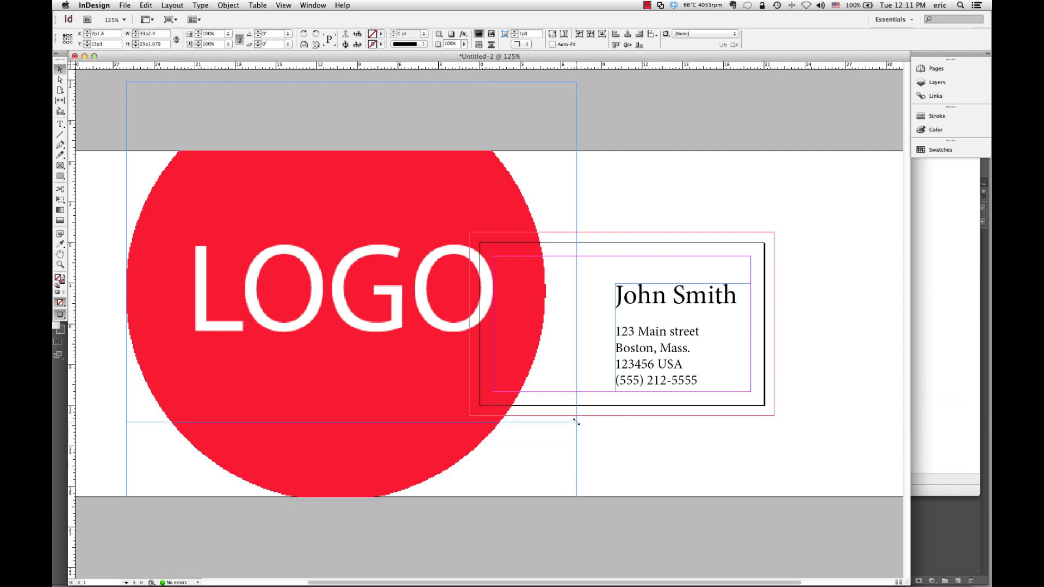
left_click(352, 253)
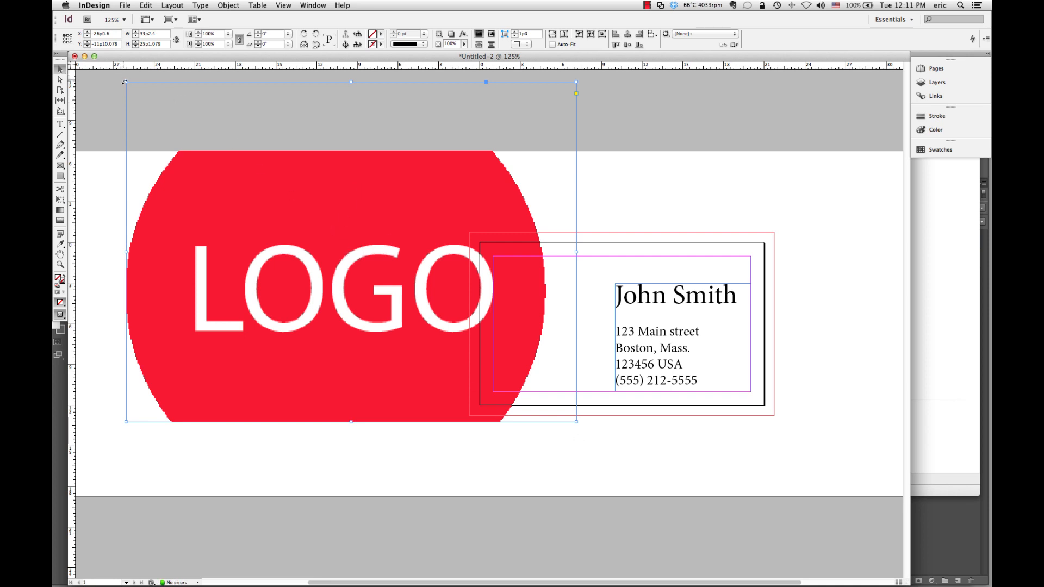
left_click_drag(120, 82, 466, 220)
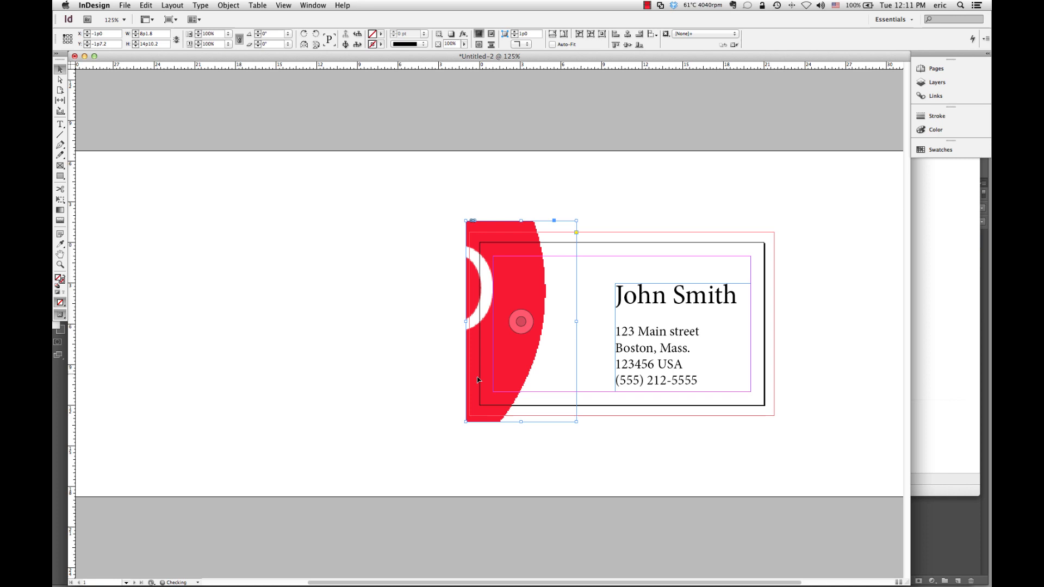
right_click(518, 286)
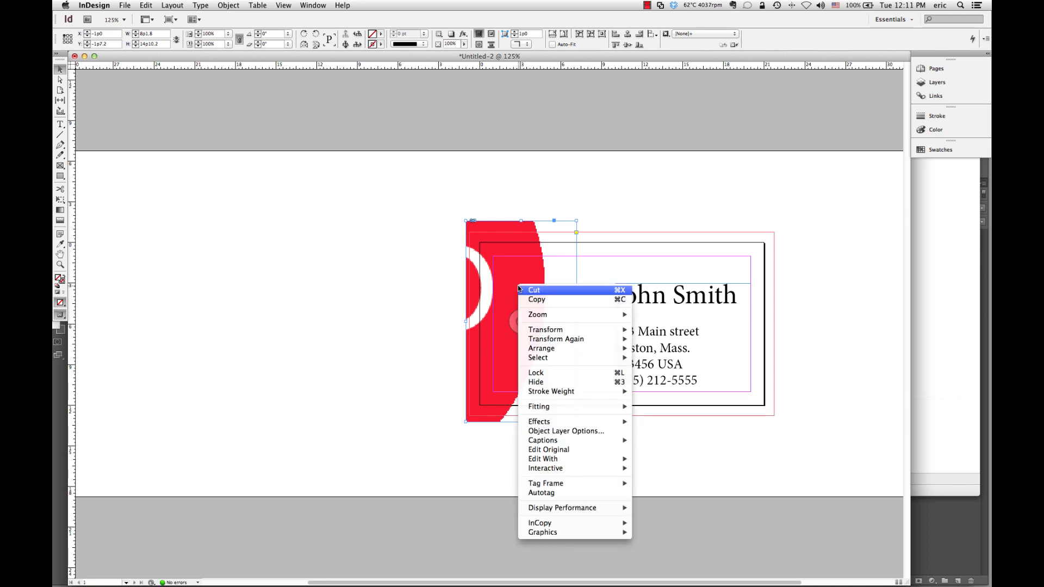
mouse_move(534, 412)
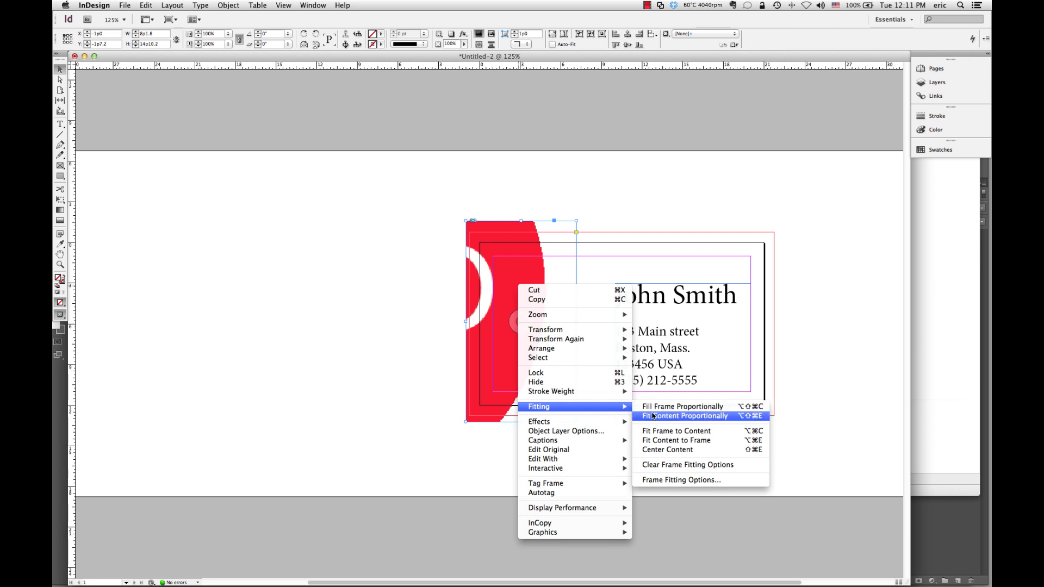
left_click(653, 416)
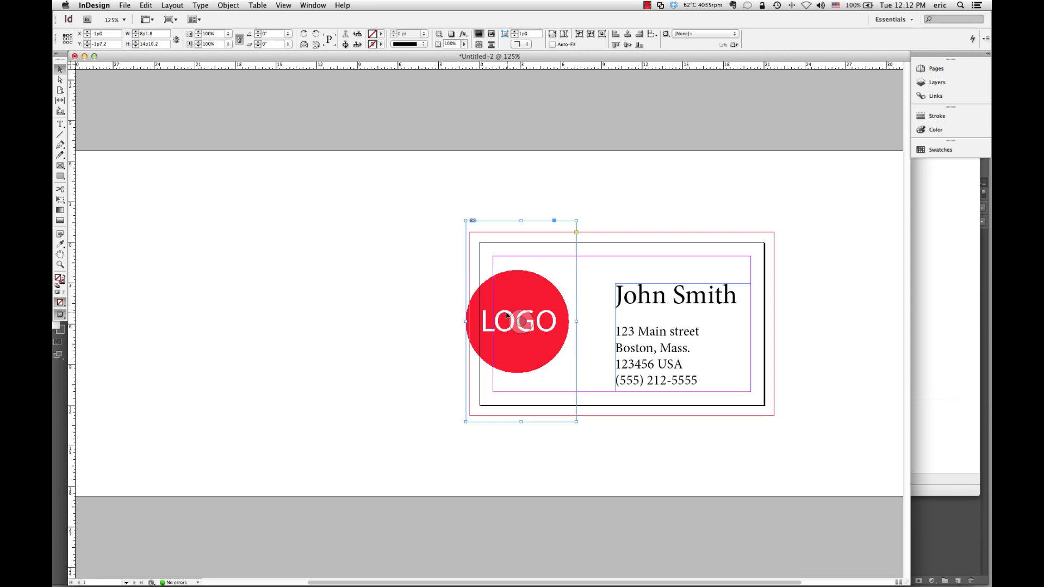
Move the logo frame to the card's left margin at X 1p0 and trim it to 10p0 high between the top and bottom margins.
left_click_drag(516, 297, 542, 298)
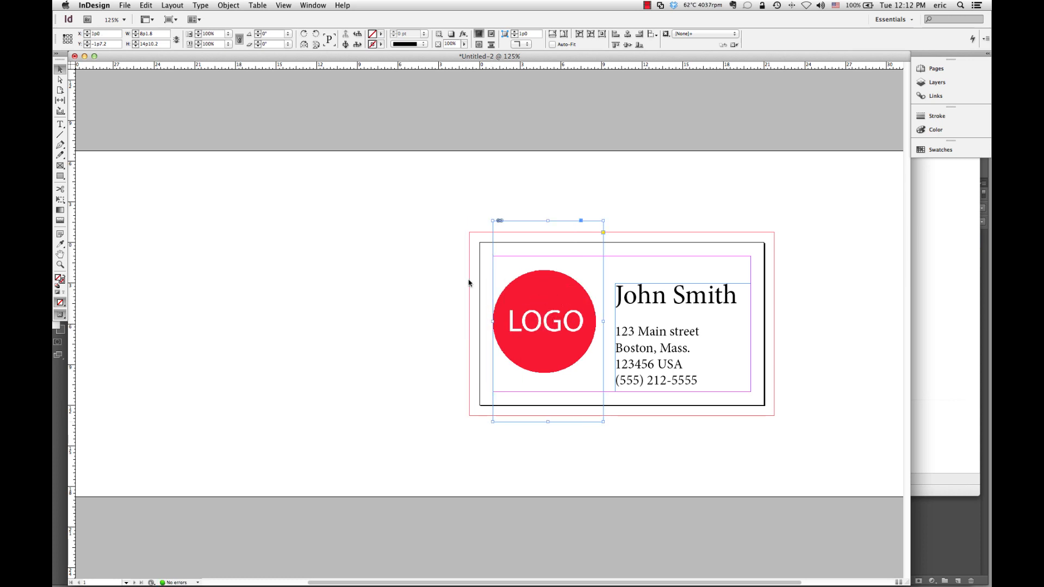
left_click(423, 237)
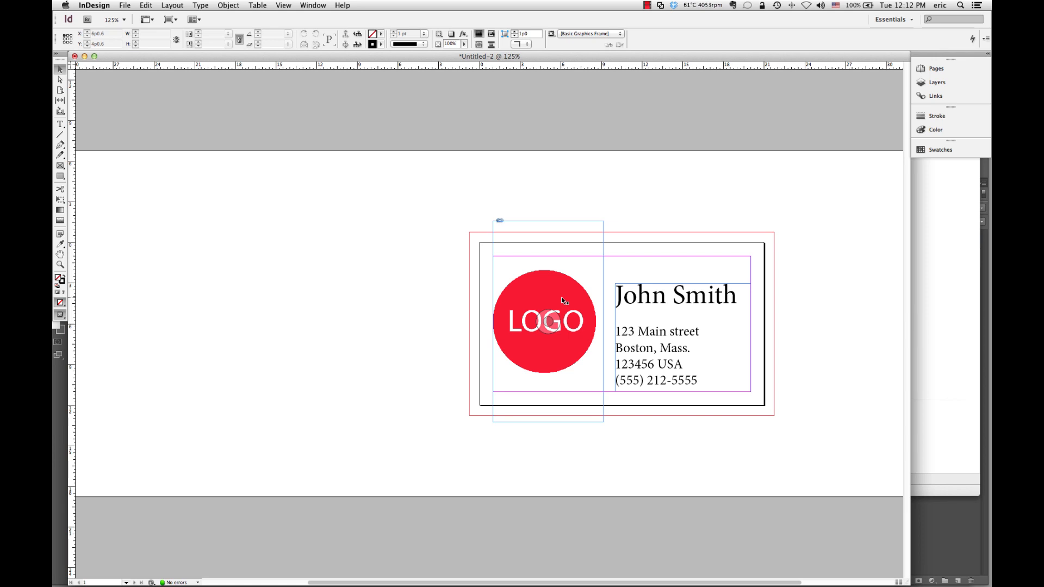
left_click(550, 222)
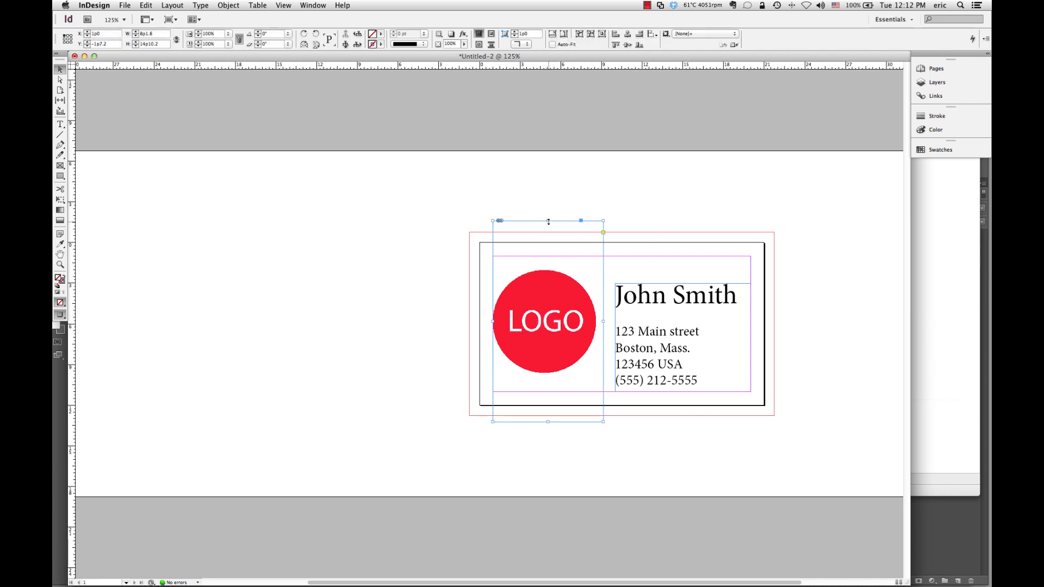
left_click_drag(548, 221, 545, 255)
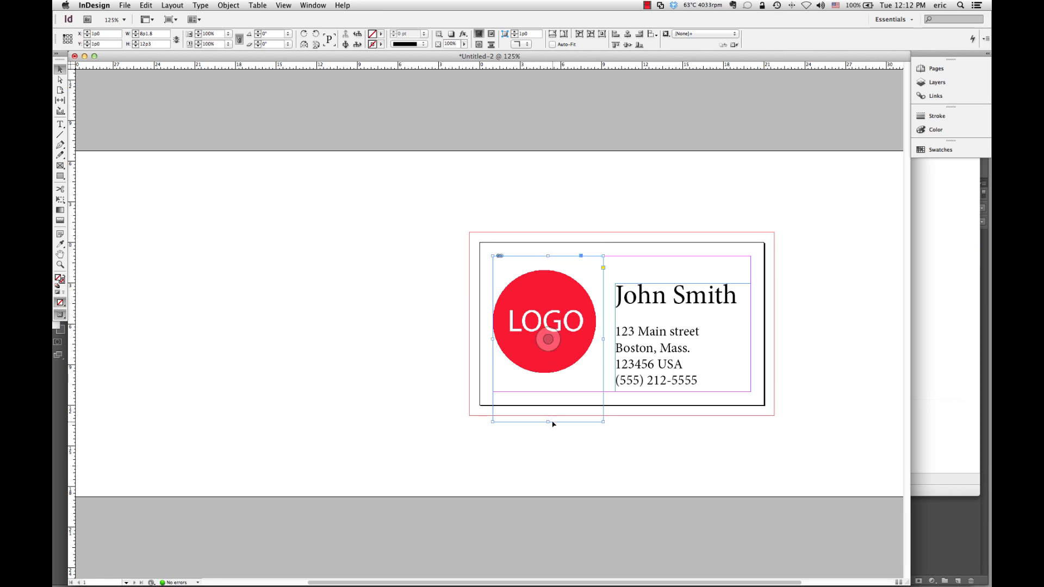
left_click_drag(548, 422, 550, 392)
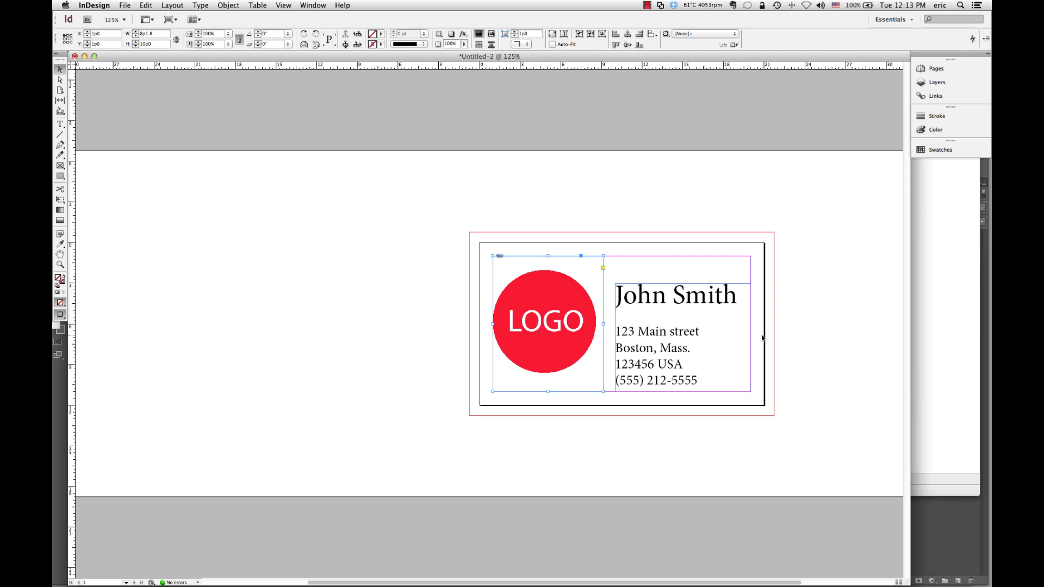
Move the Illustrator logo onto the pasteboard left of the card and draw an 8p1.8 by 10p0 rectangle frame in its former place.
left_click(548, 323)
left_click_drag(547, 288, 242, 286)
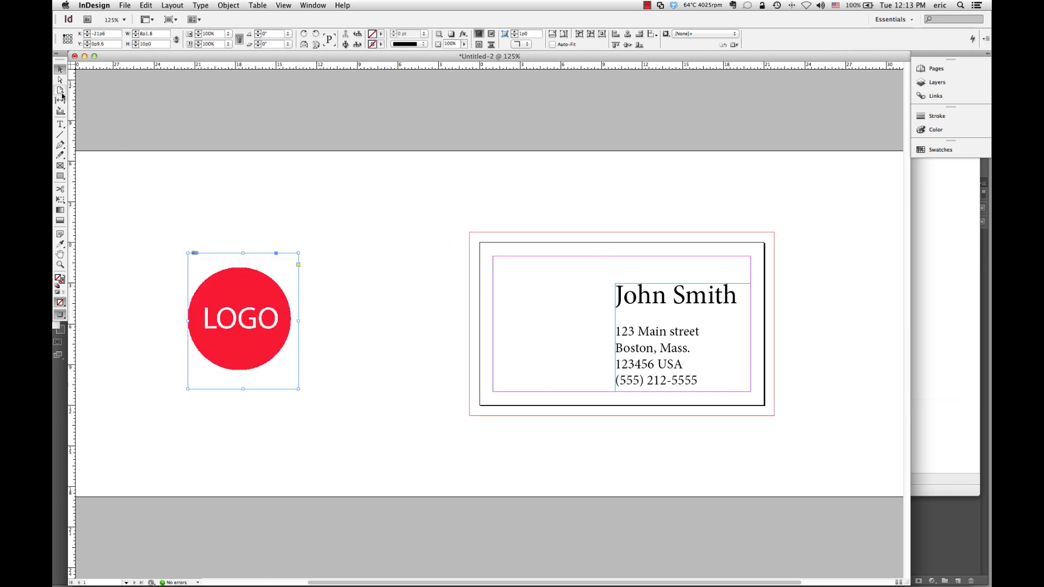
left_click(61, 167)
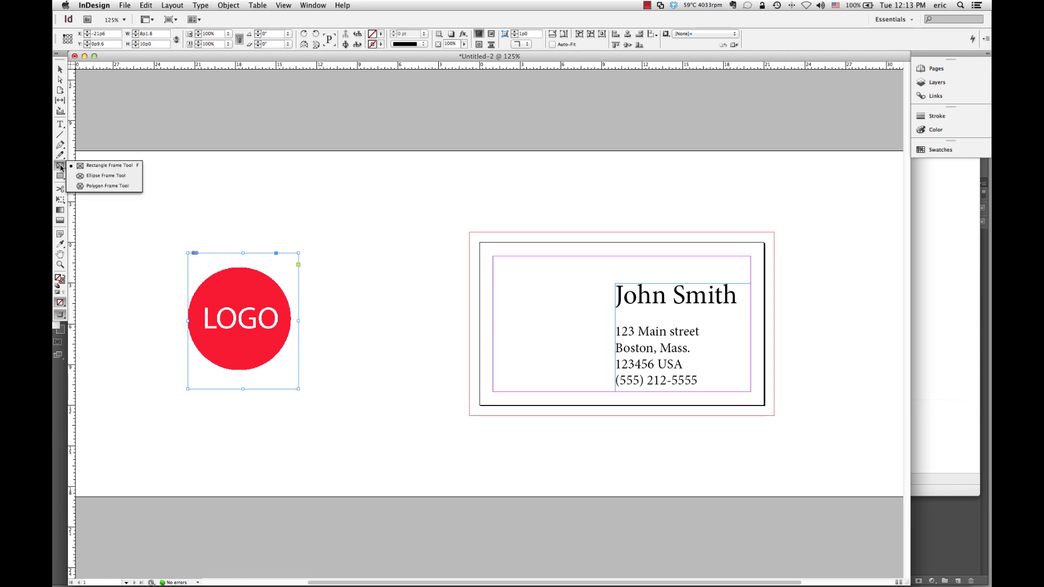
left_click(106, 166)
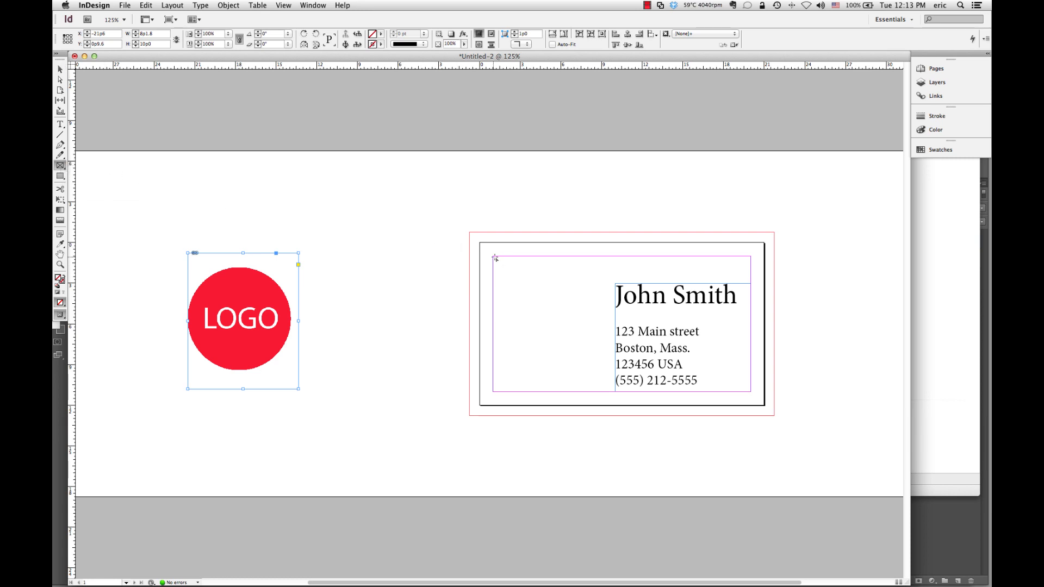
left_click_drag(493, 256, 603, 397)
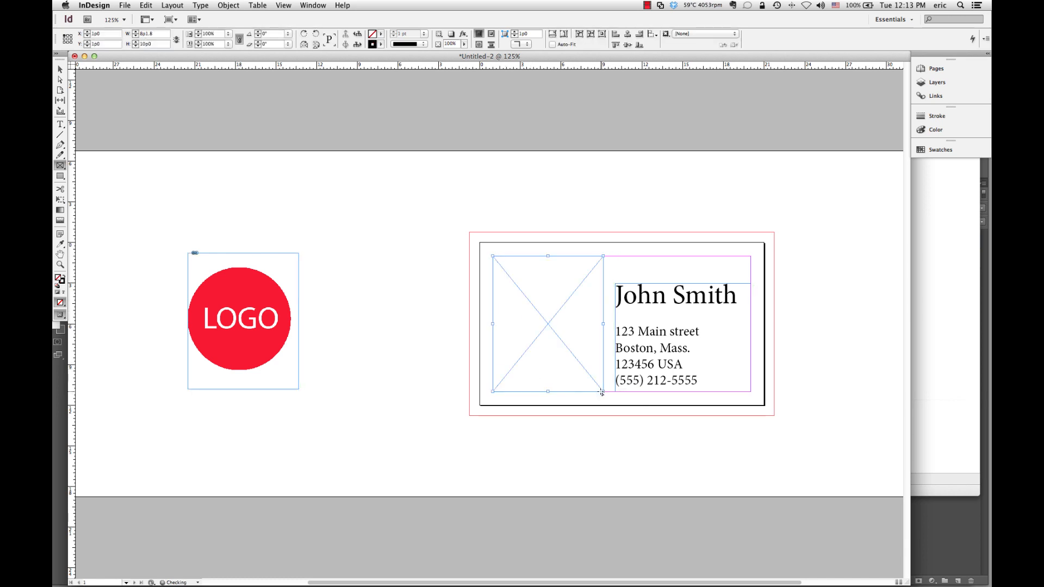
Place logo.tif in the empty frame on the card and fit the content proportionally.
left_click(125, 5)
left_click(146, 143)
double_click(325, 58)
right_click(548, 308)
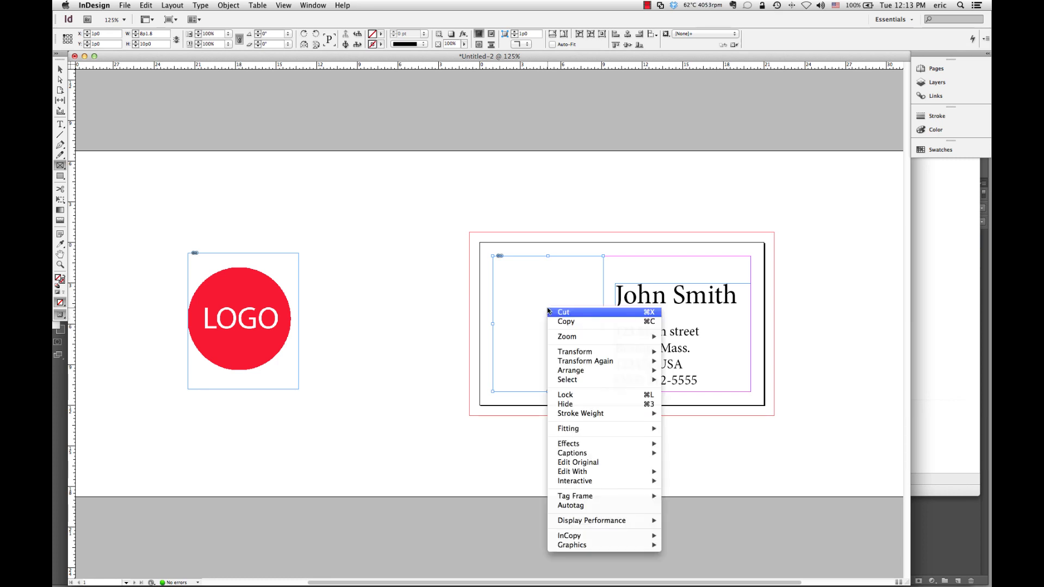
mouse_move(598, 429)
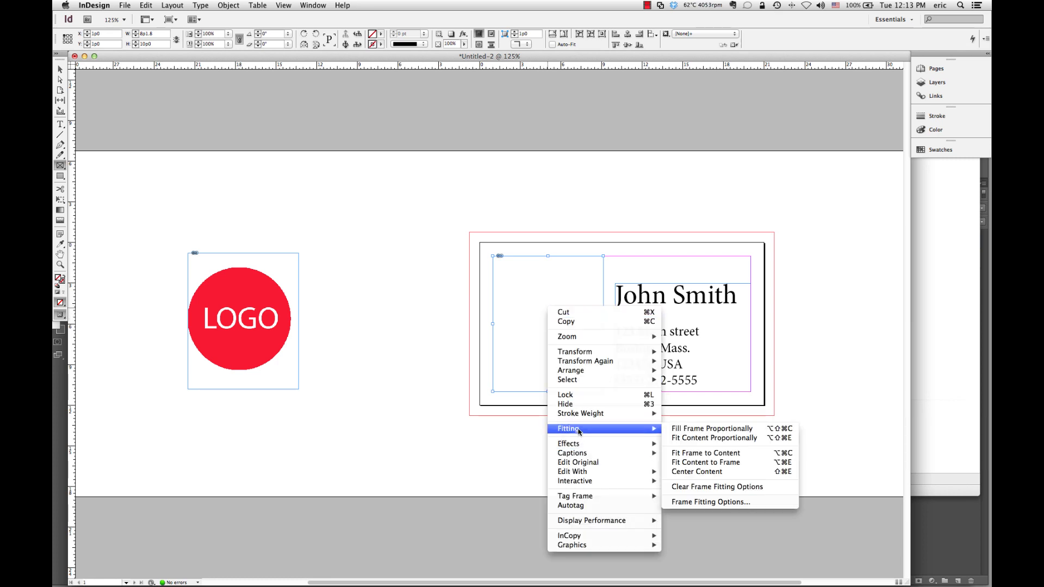
left_click(695, 439)
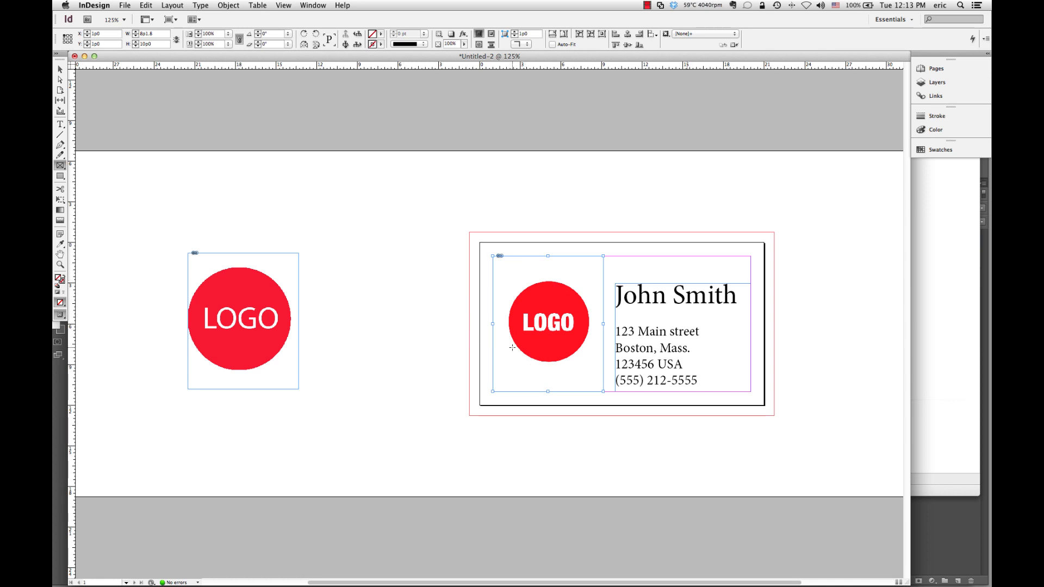
Examine the full link information for logo.tif, including its size, resolution and scale.
left_click(948, 98)
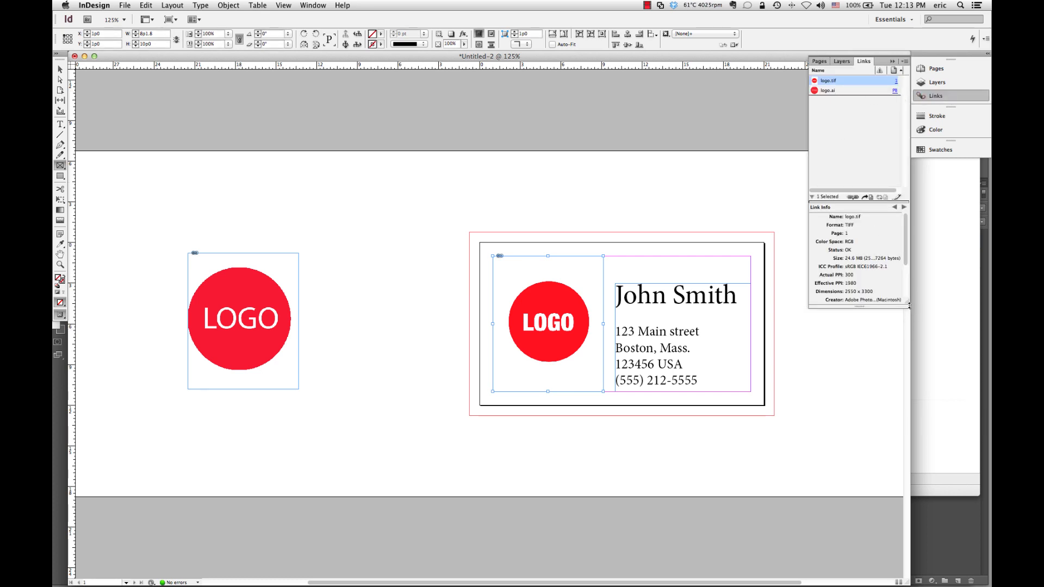
left_click_drag(907, 304, 890, 463)
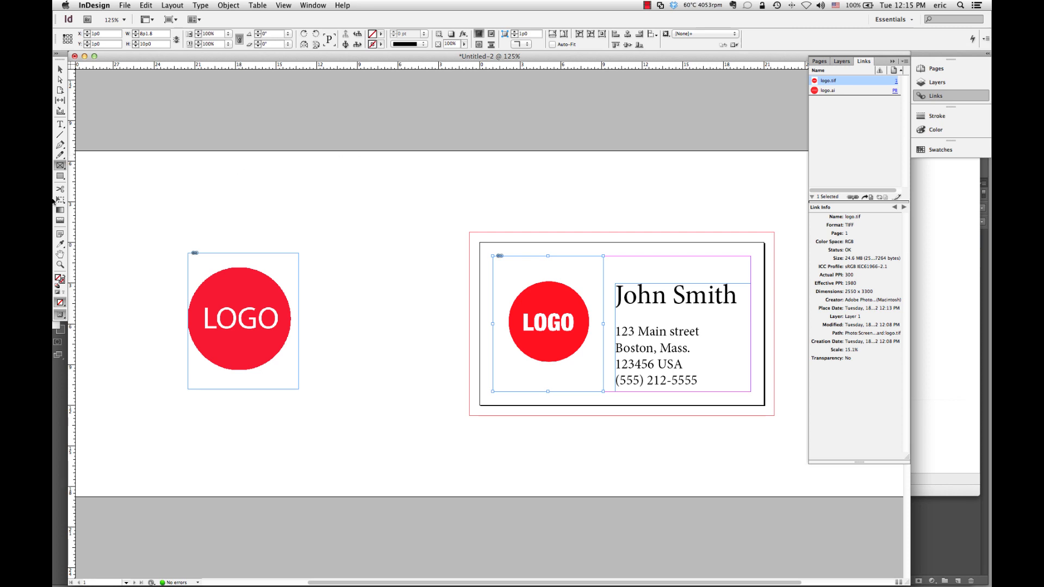
Set up an inch measurement of the logo frame's width, with vertical guides on both side edges and the ruler's zero point at the left edge.
left_click_drag(71, 195, 492, 190)
left_click_drag(69, 239, 603, 215)
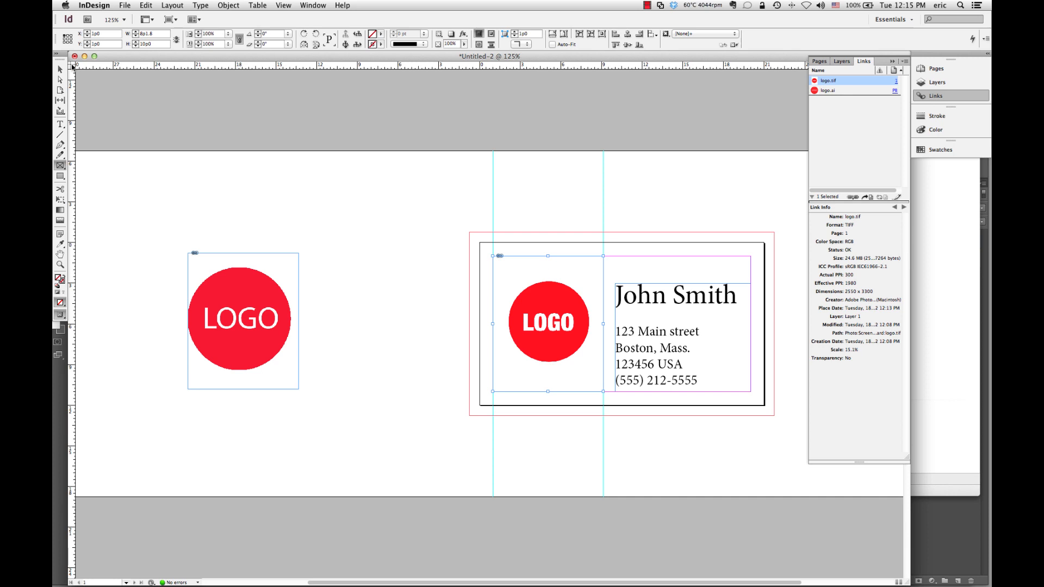
left_click_drag(72, 66, 493, 190)
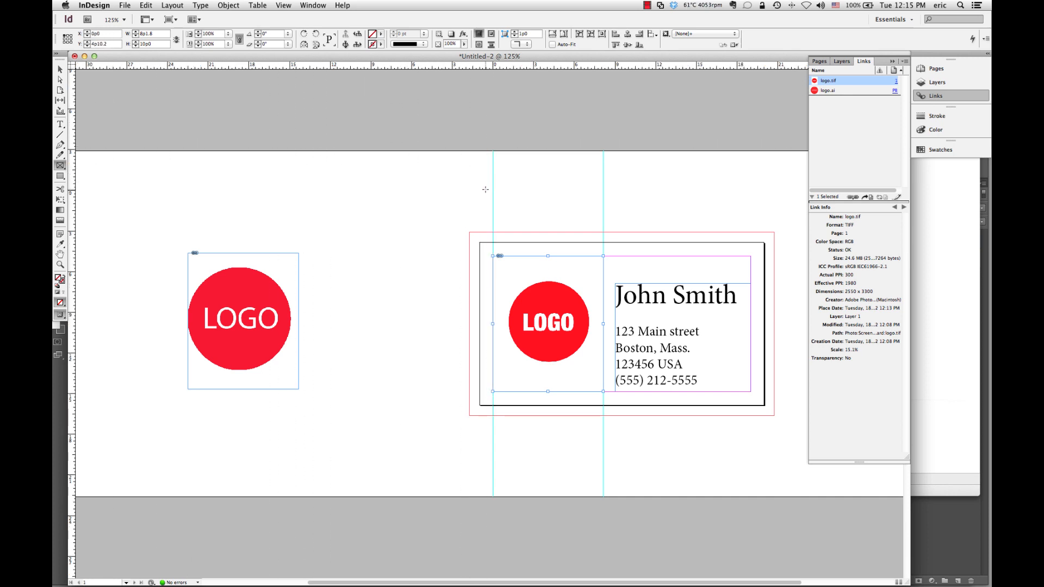
right_click(584, 66)
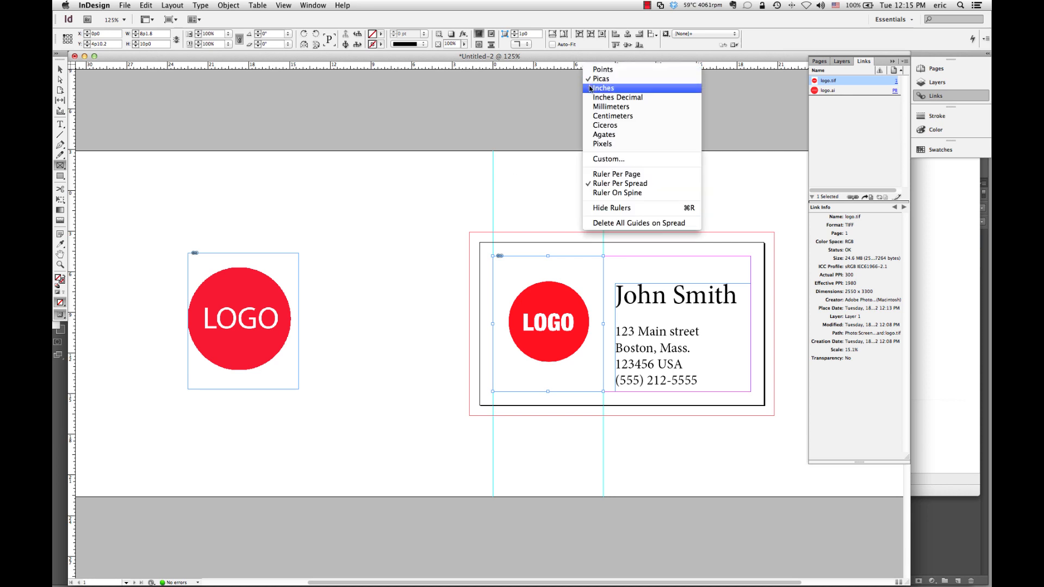
left_click(591, 88)
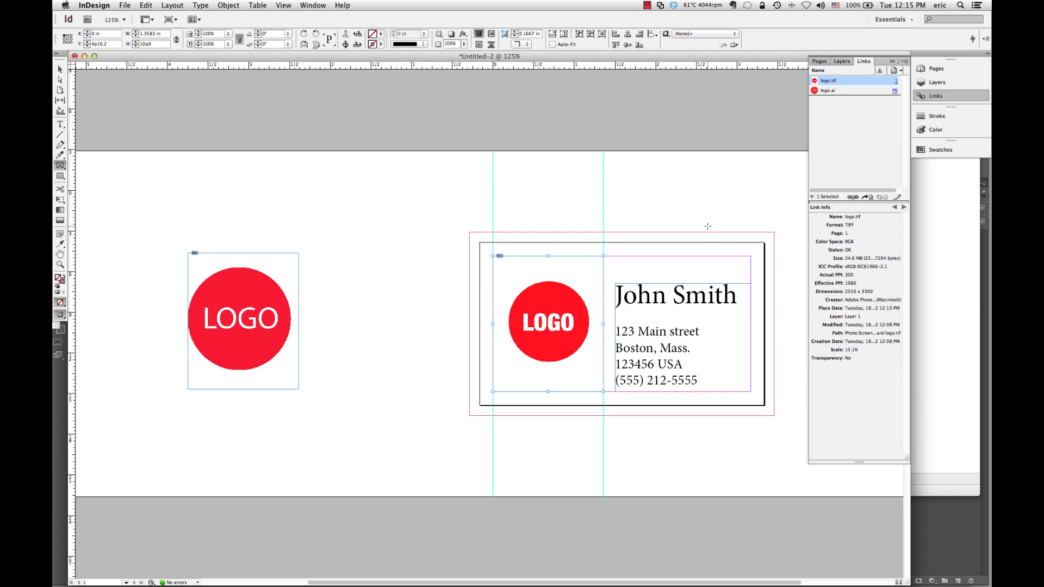
Switch to Photoshop and resize logo.tif to a document width of 1.5 inches at 300 pixels/inch, with proportions constrained and resampling on.
key("super+Tab")
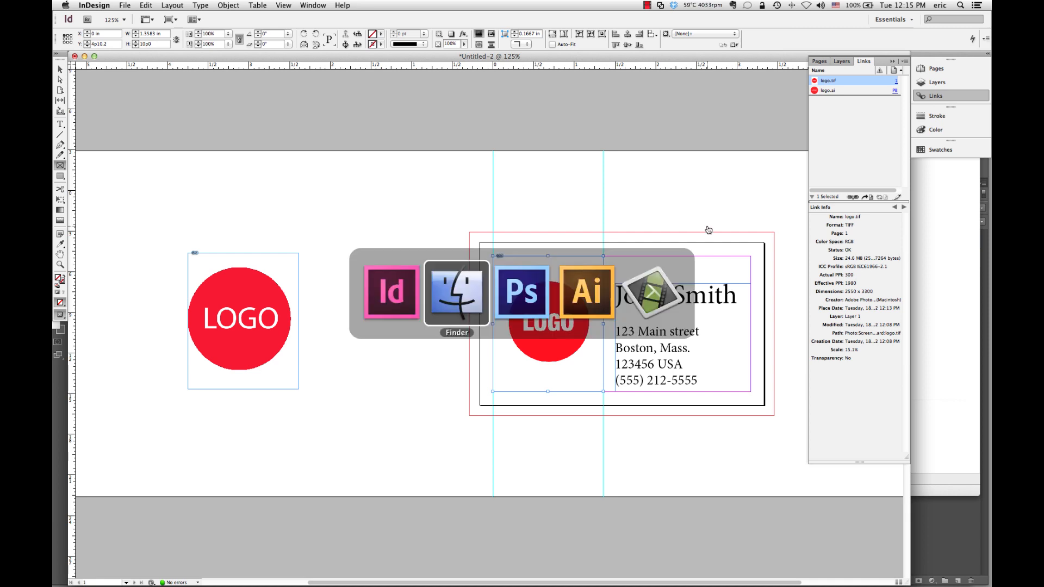
key("super+Tab")
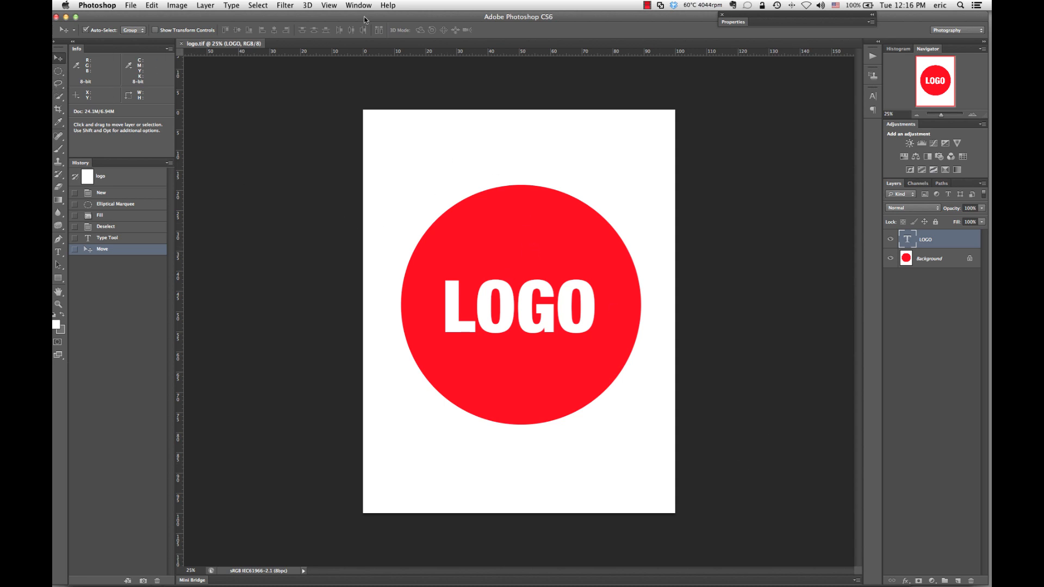
left_click(179, 6)
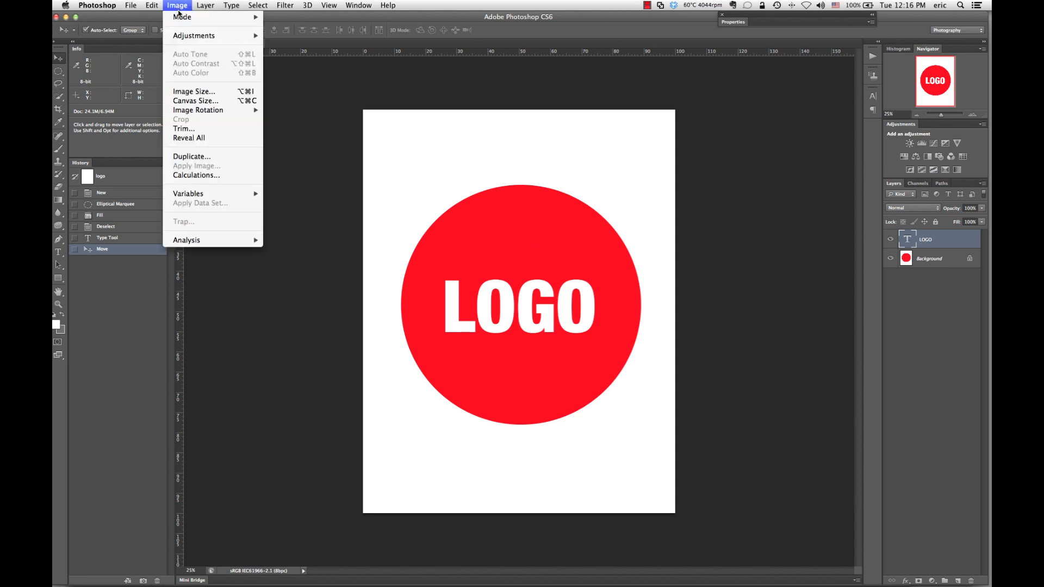
left_click(194, 91)
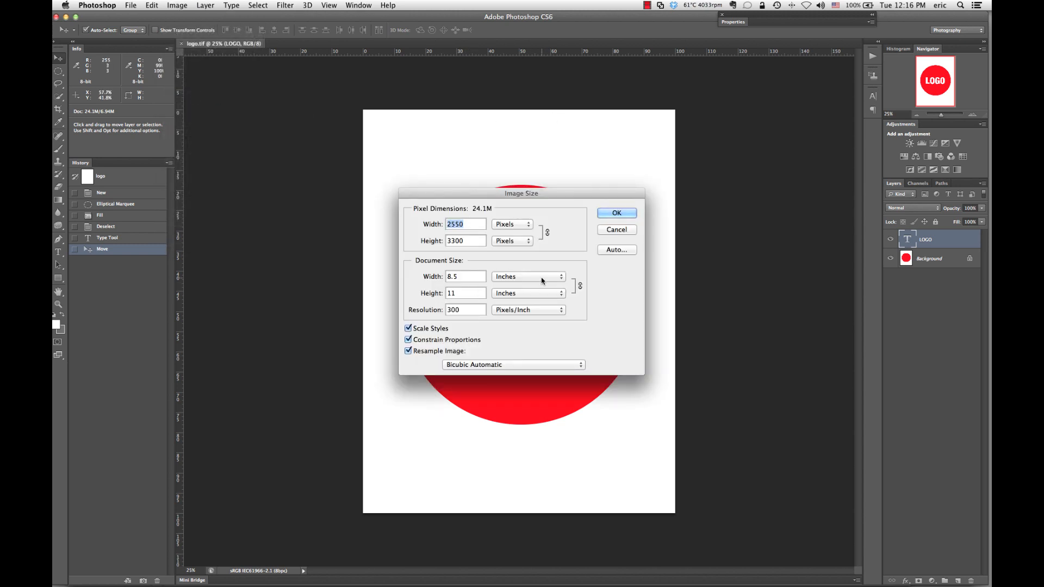
left_click(463, 276)
left_click_drag(462, 276, 417, 288)
left_click_drag(459, 194, 539, 348)
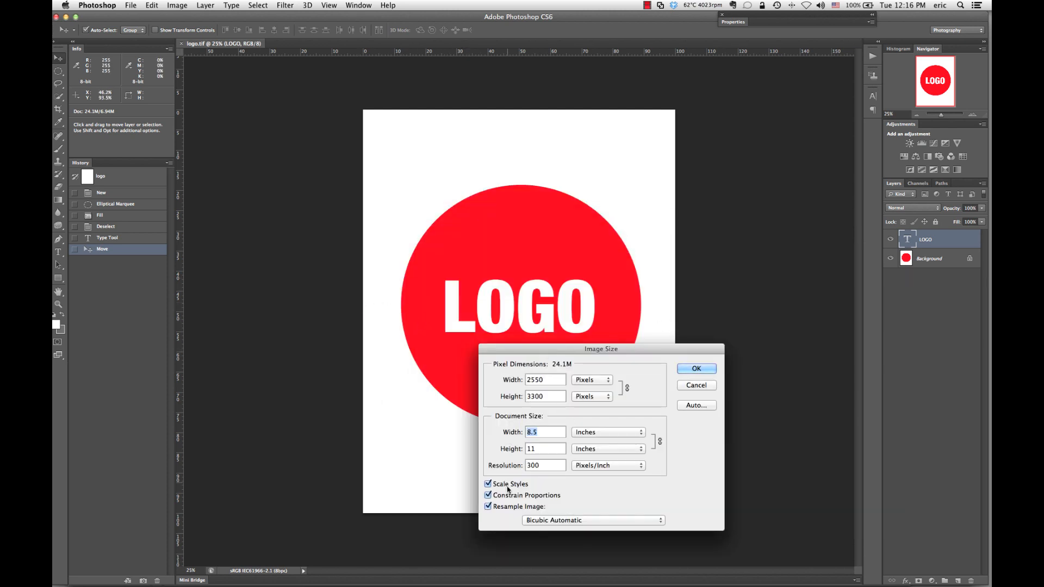
left_click(530, 432)
key("BackSpace")
type("1")
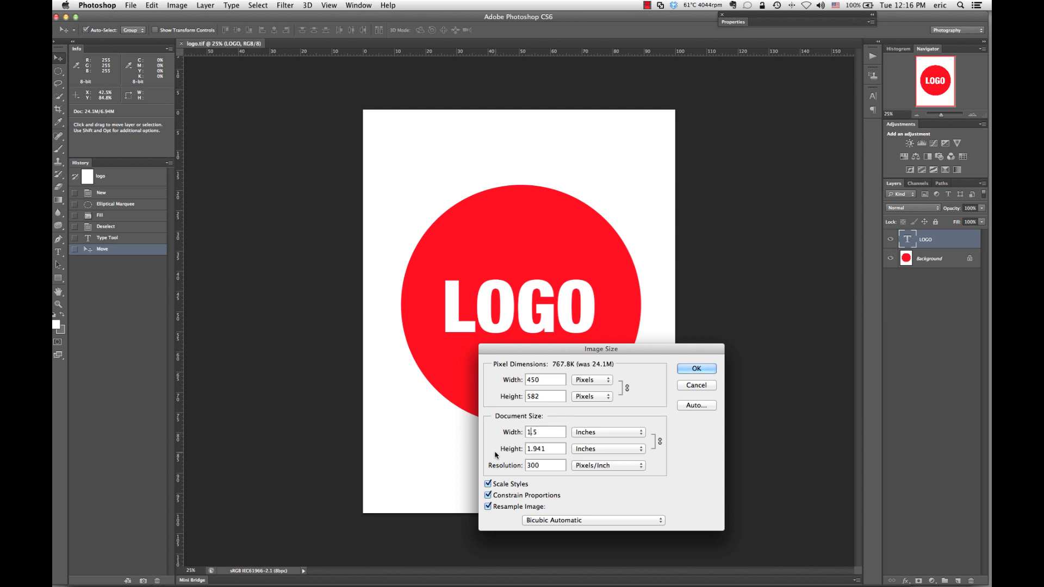
left_click_drag(598, 349, 564, 206)
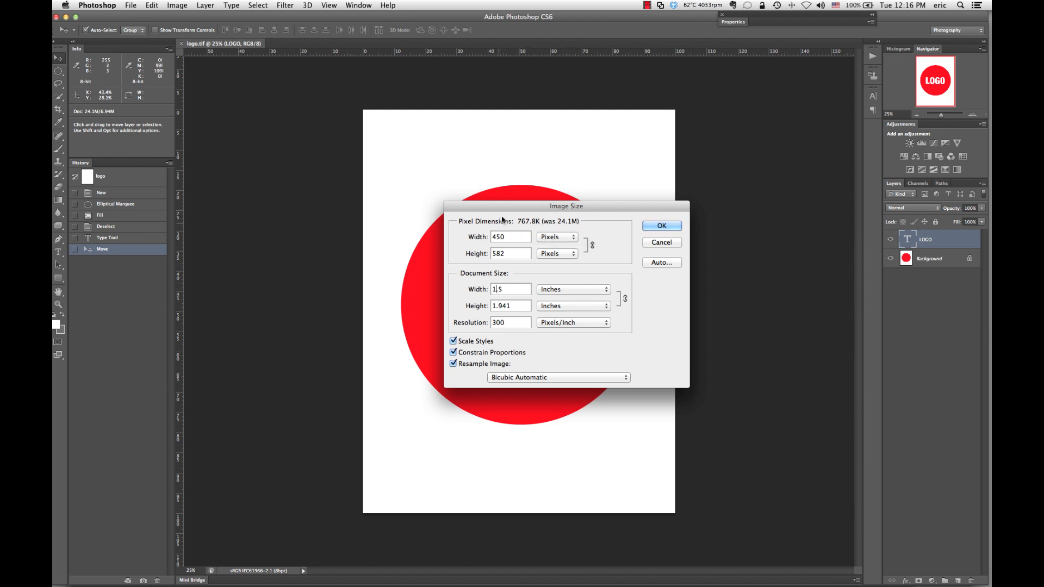
left_click(662, 226)
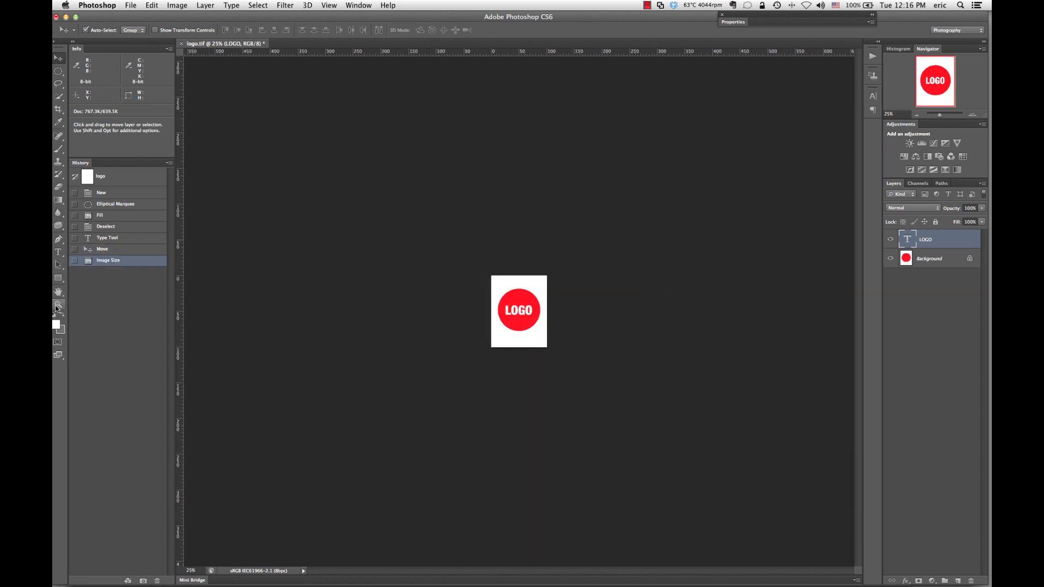
Flatten the resized logo image into a single background layer.
double_click(58, 304)
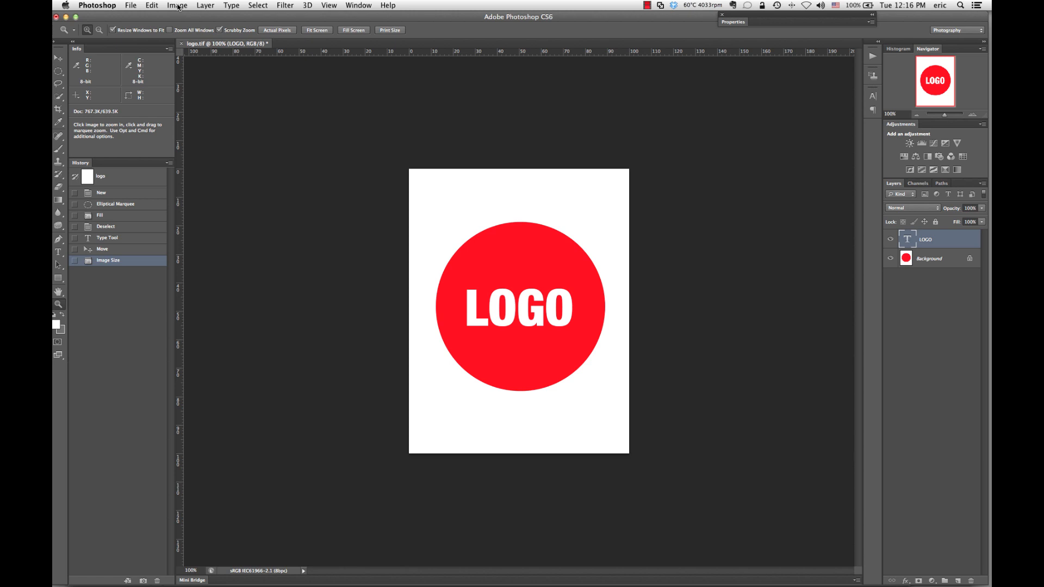
left_click(205, 5)
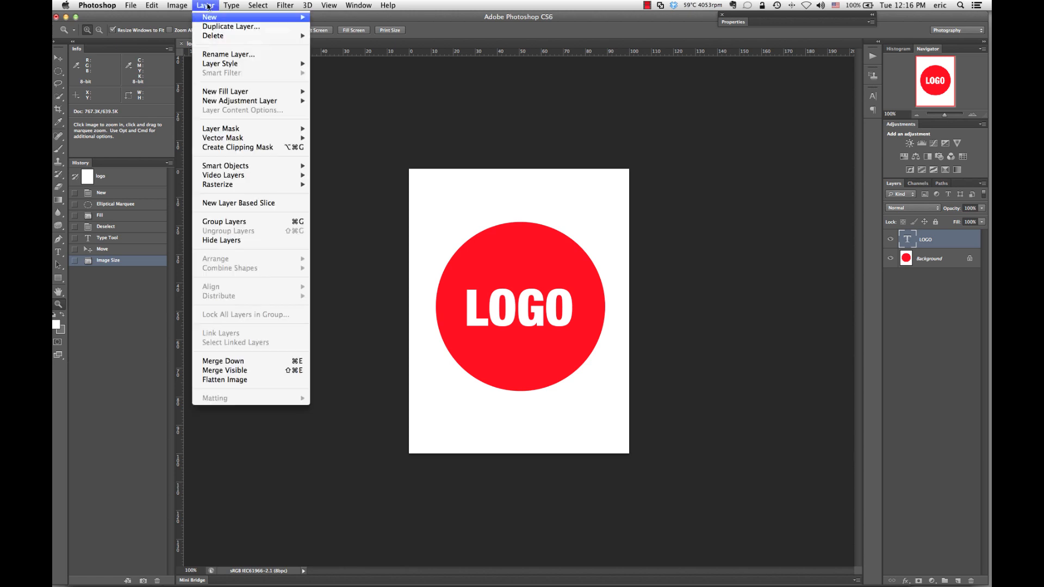
left_click(261, 380)
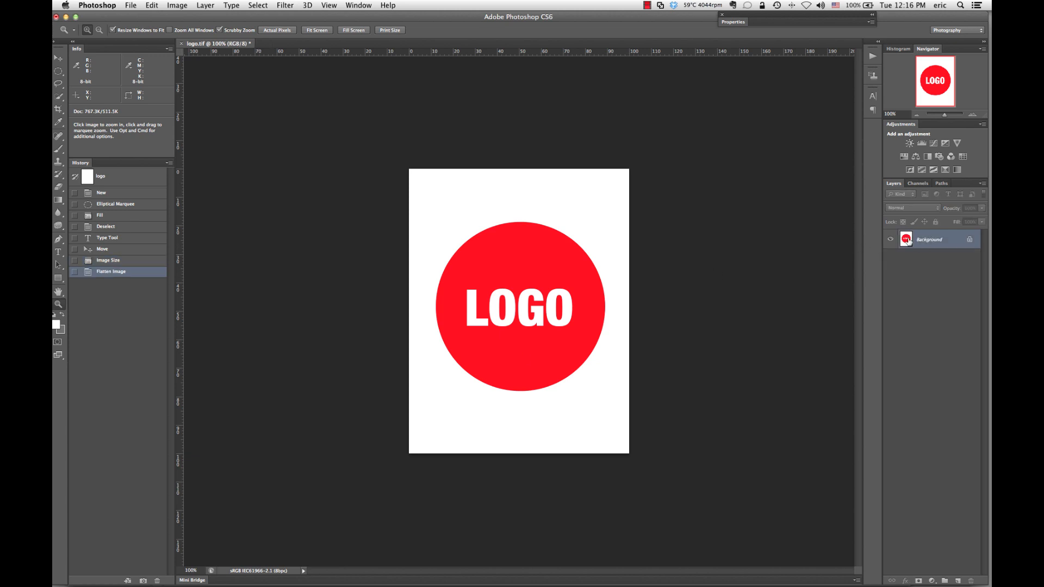
Convert the flattened logo.tif to CMYK Color with the U.S. Web Coated (SWOP) v2 profile and save the file.
key("super+z")
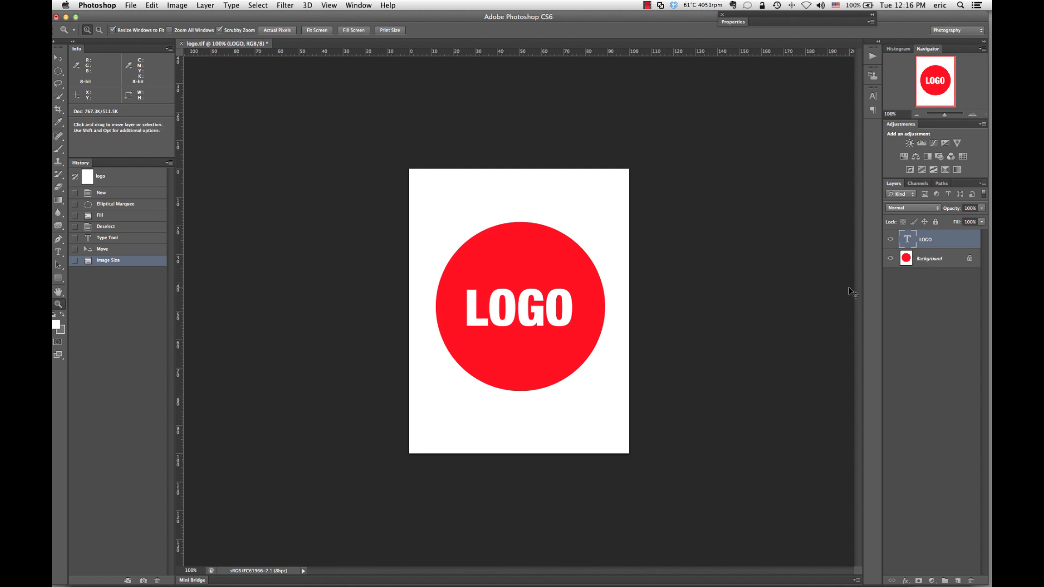
key("super+z")
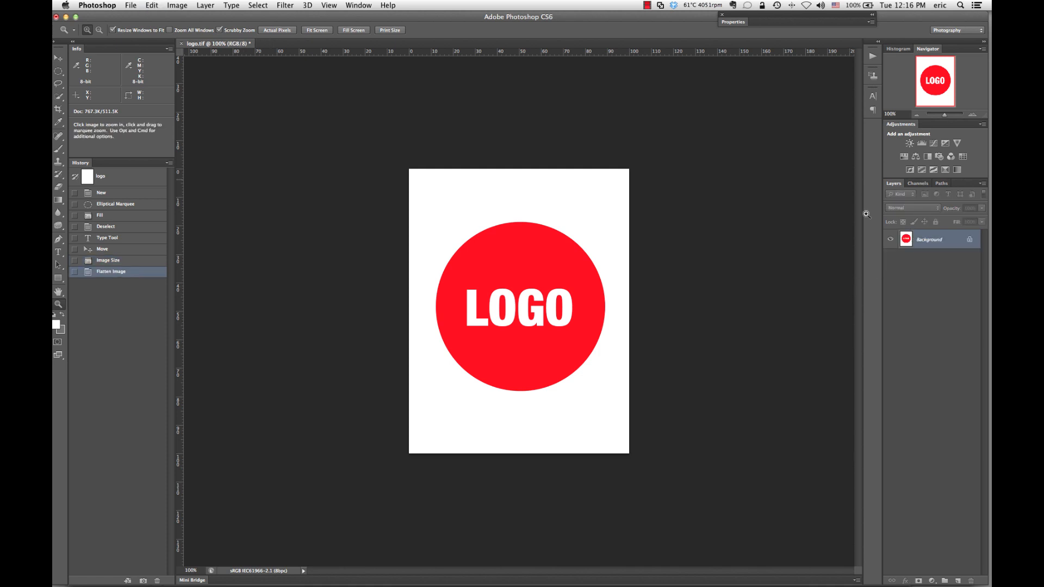
left_click(174, 6)
mouse_move(178, 18)
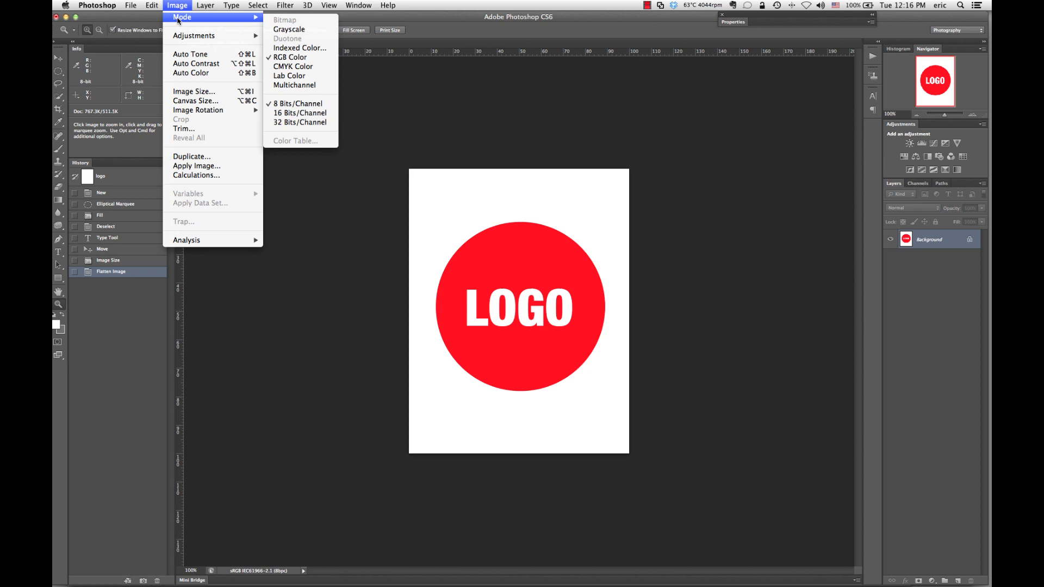
left_click(278, 68)
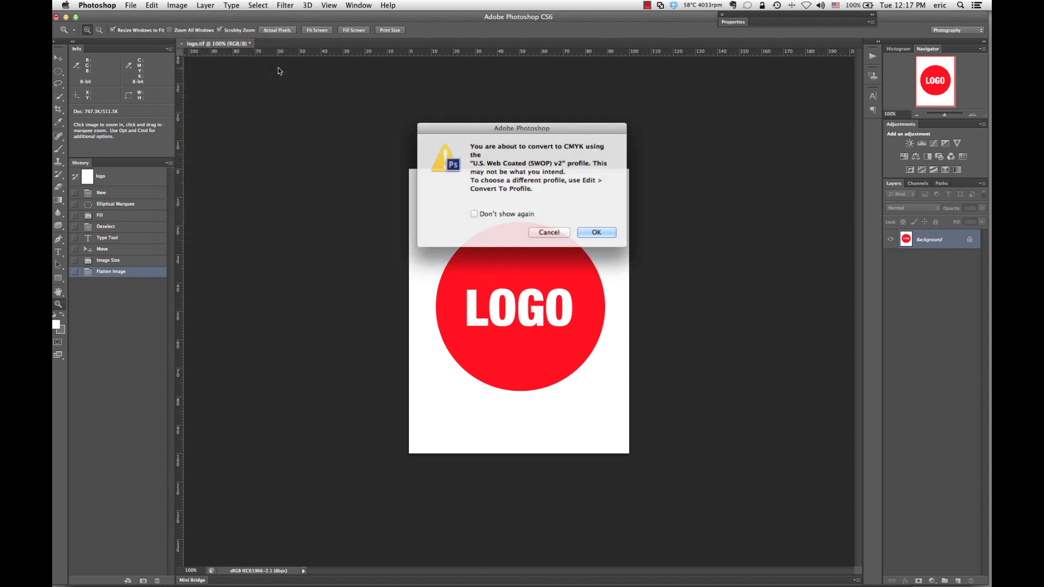
left_click(598, 231)
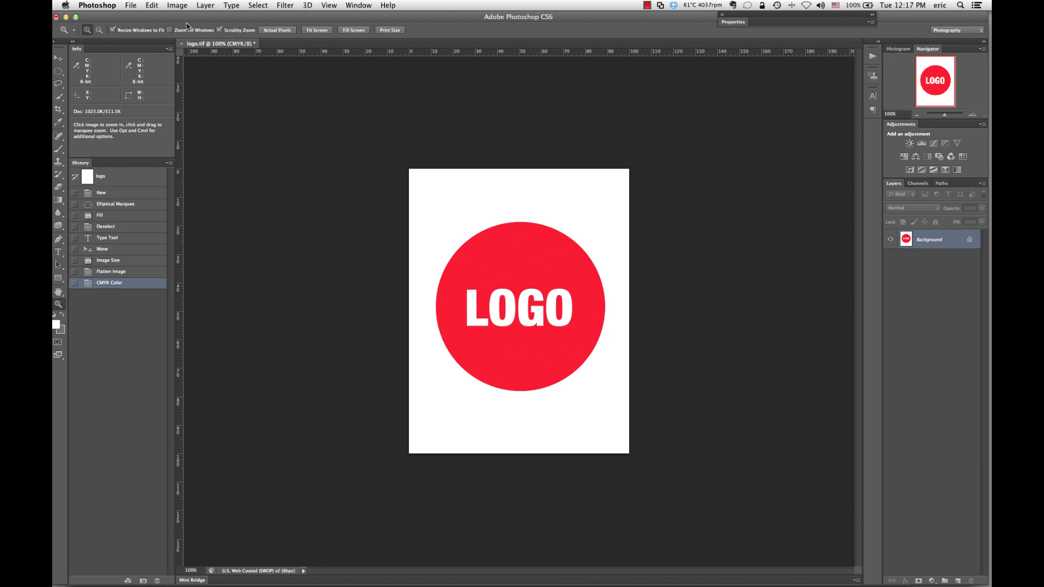
left_click(133, 7)
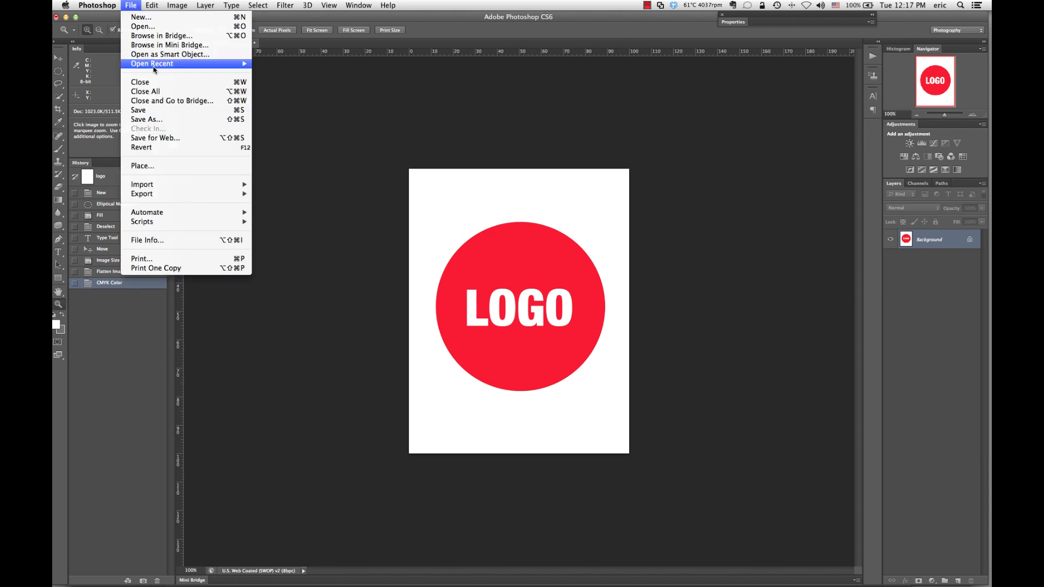
left_click(156, 112)
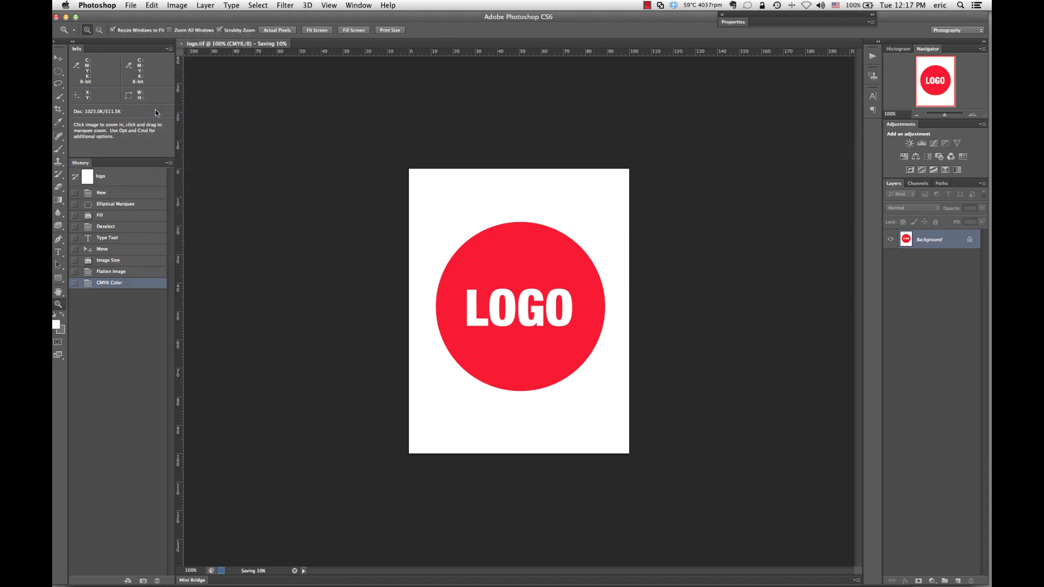
Switch to Finder and compare the file details of logo.ai and logo.tif in the business card folder.
key("super+Tab")
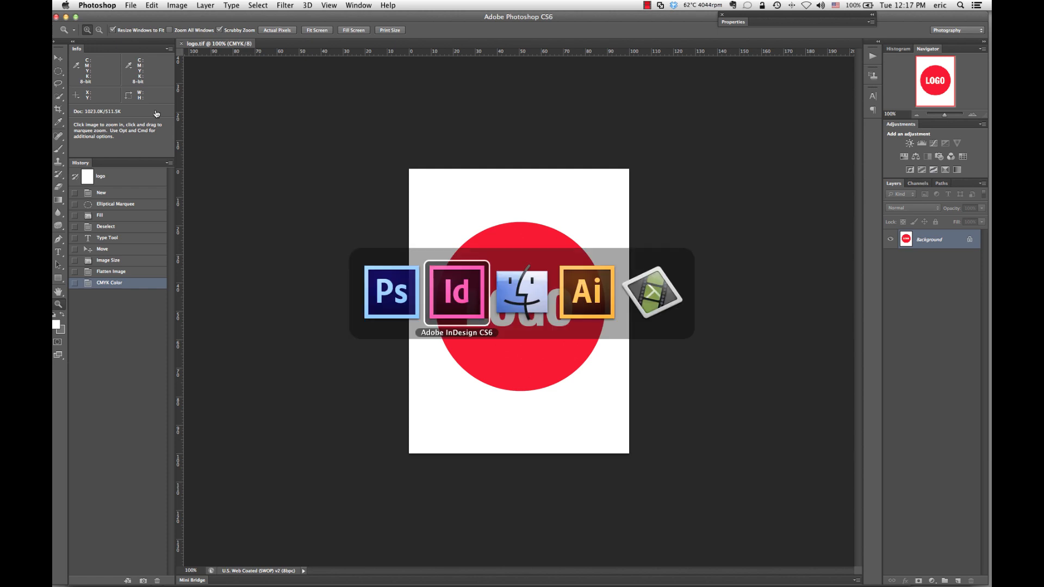
key("super+Tab")
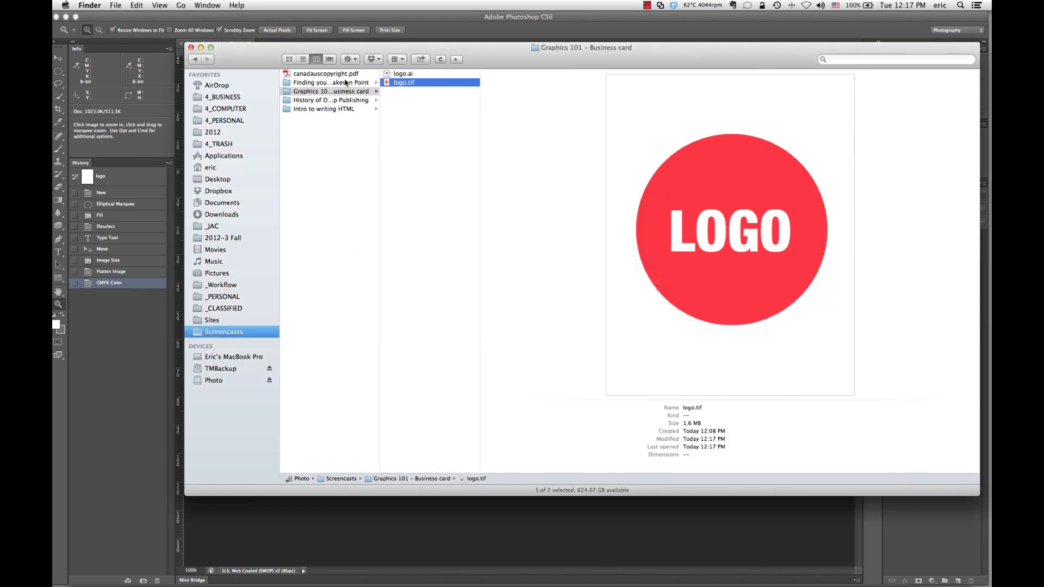
left_click(402, 74)
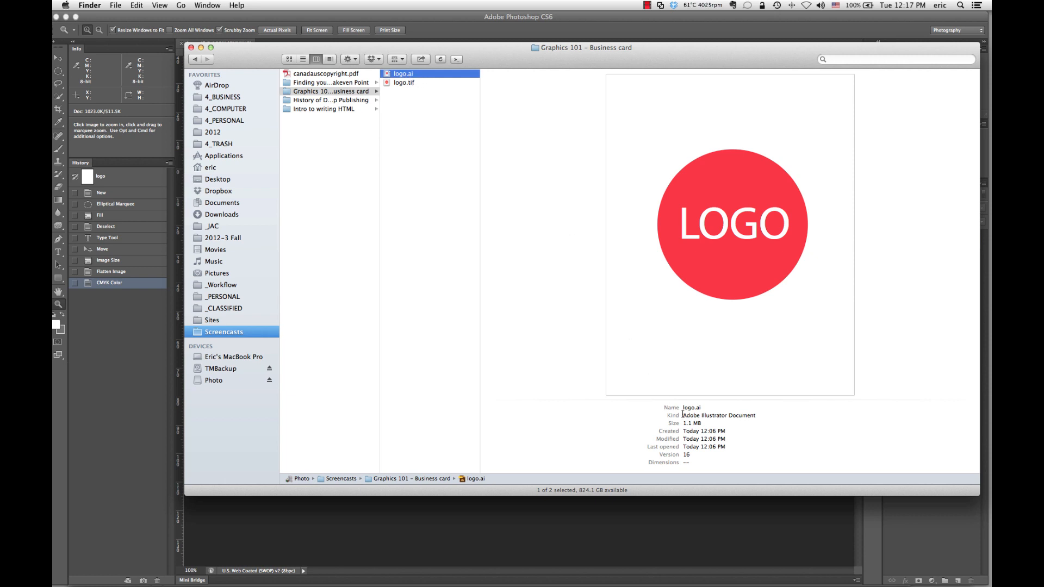
left_click(403, 83)
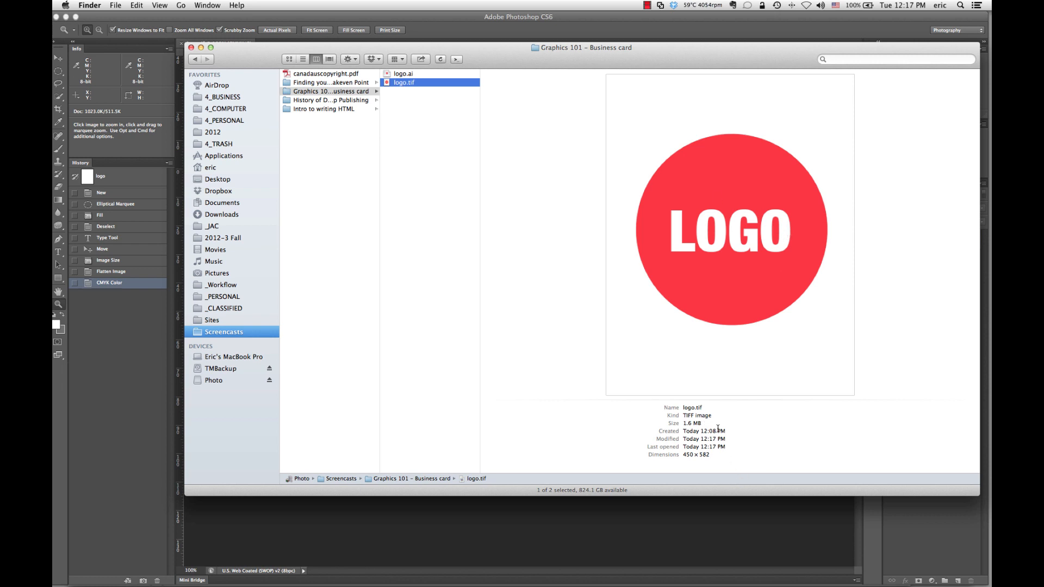
Switch to InDesign and update the modified link of logo.tif.
key("super+Tab")
key("super+Tab")
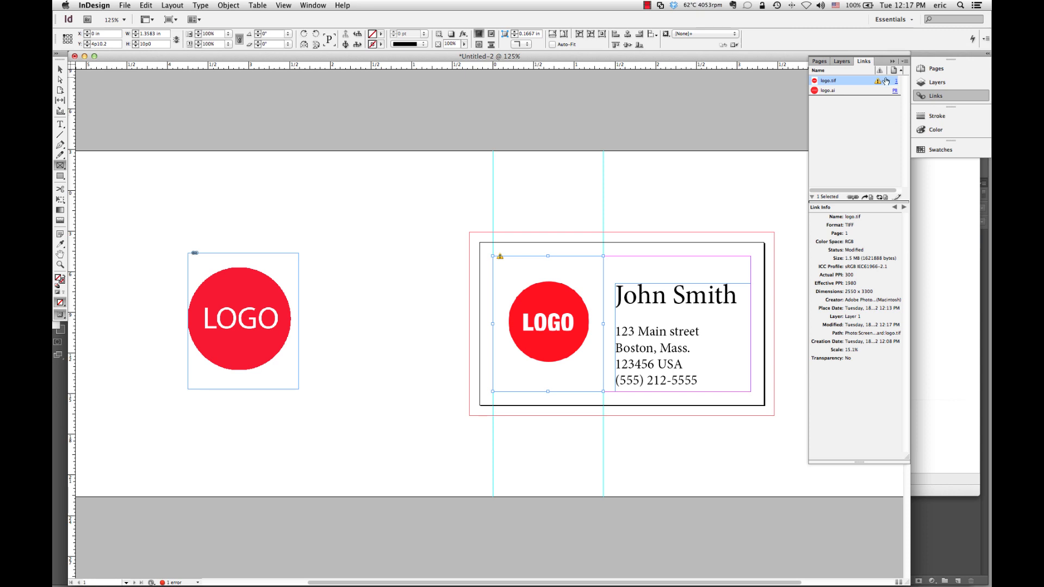
mouse_move(878, 82)
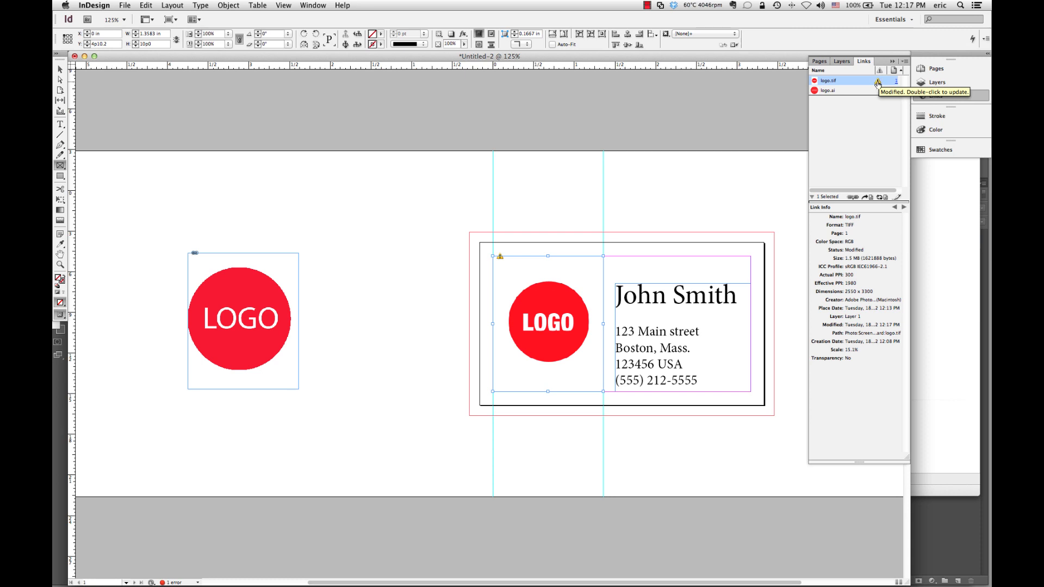
double_click(877, 83)
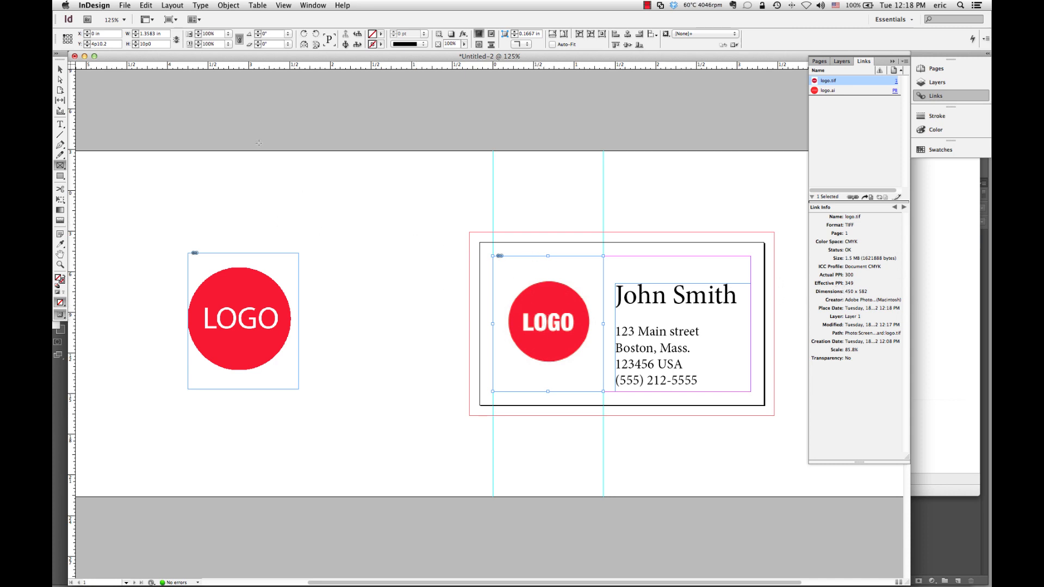
Fit the logo.tif content proportionally, and make it fill its frame proportionally.
right_click(545, 309)
mouse_move(573, 433)
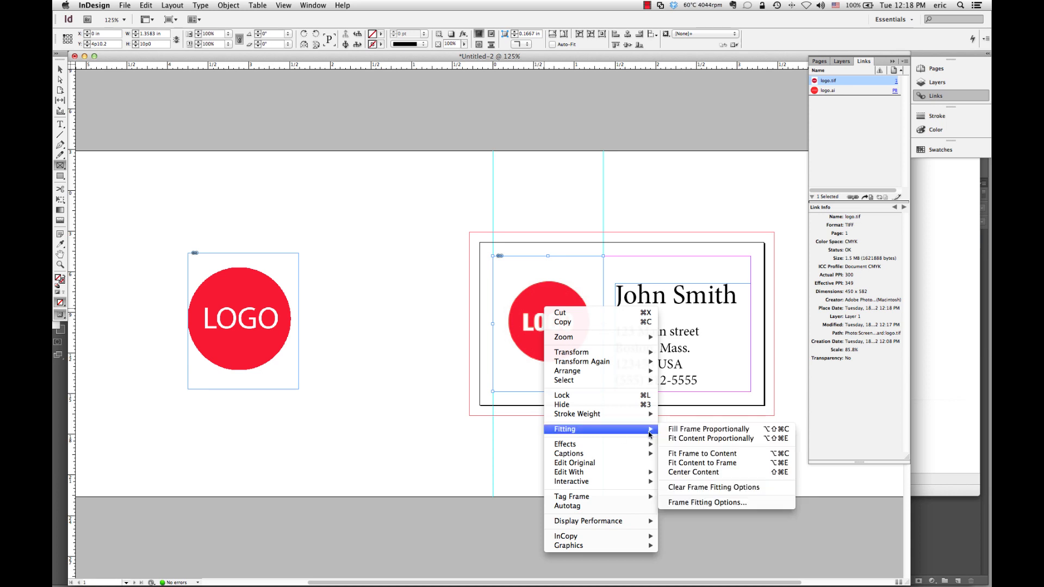
left_click(680, 439)
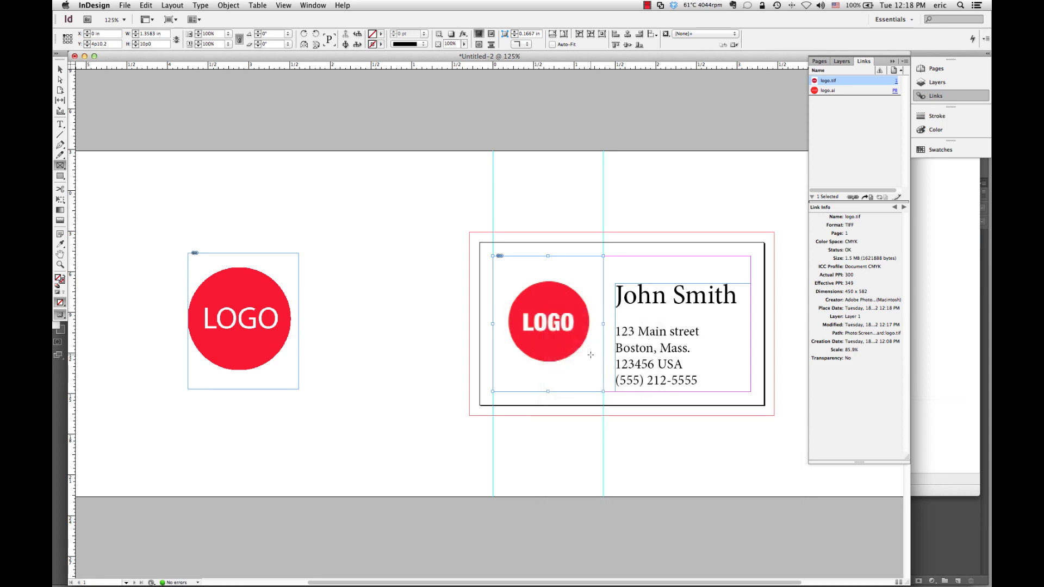
right_click(546, 308)
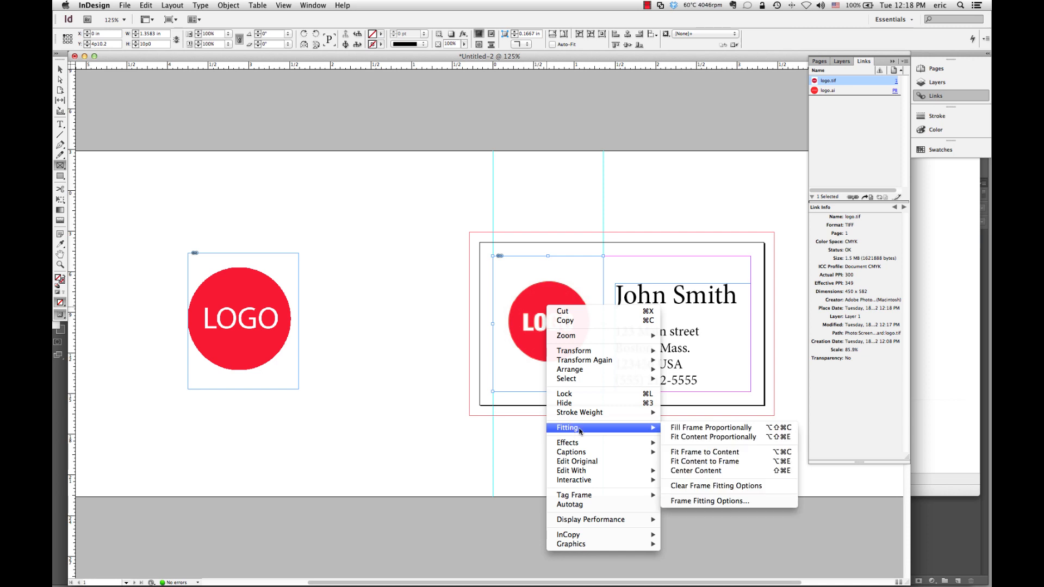
left_click(680, 429)
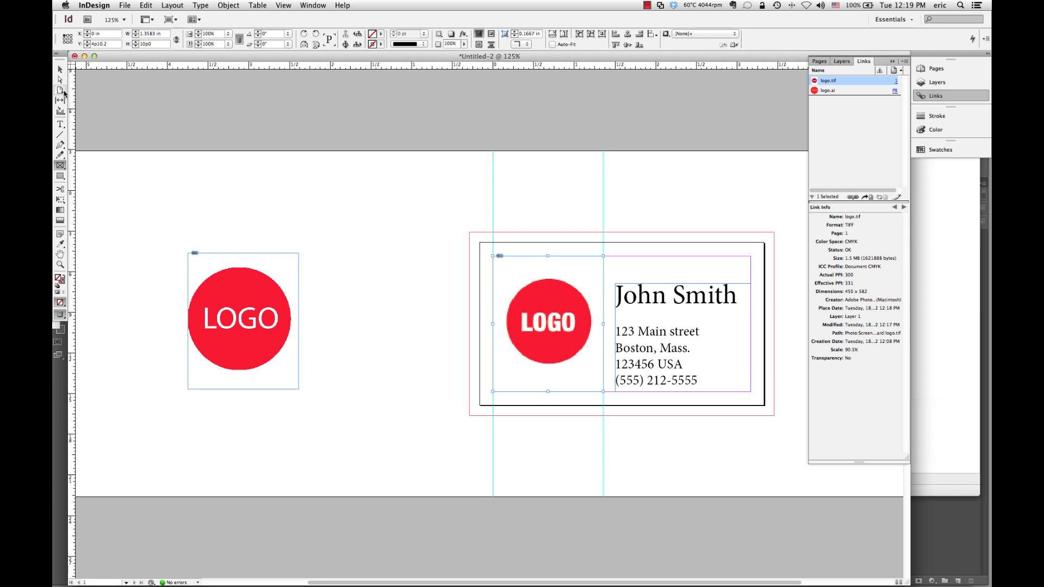
Draw a rectangle about 1.67 in wide and 15 picas tall between the two logos and fill it with reddish brown.
left_click(60, 177)
mouse_move(320, 177)
left_mouse_down()
mouse_move(356, 283)
mouse_move(448, 360)
mouse_move(455, 379)
left_mouse_up()
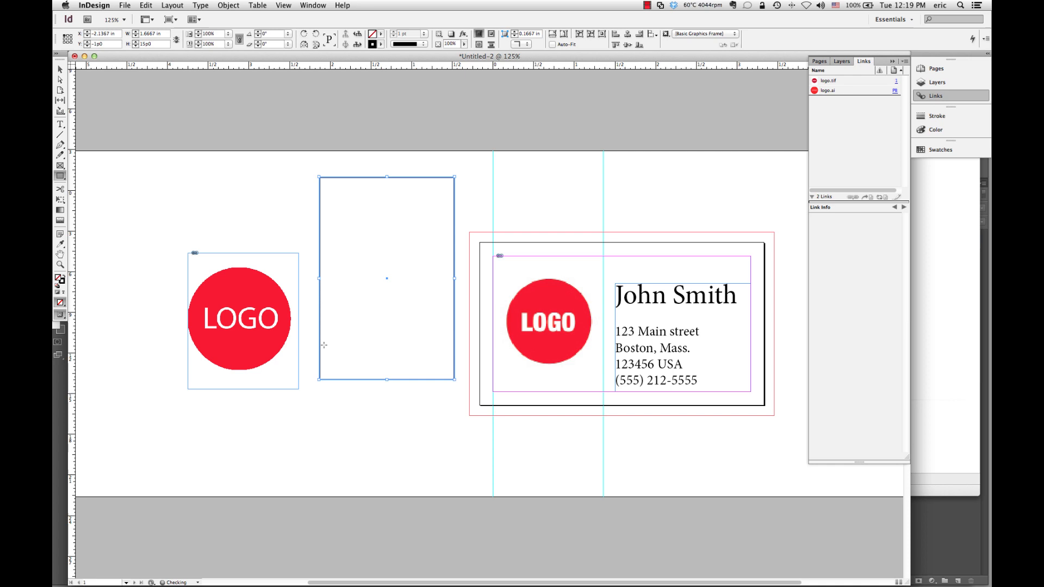
double_click(58, 279)
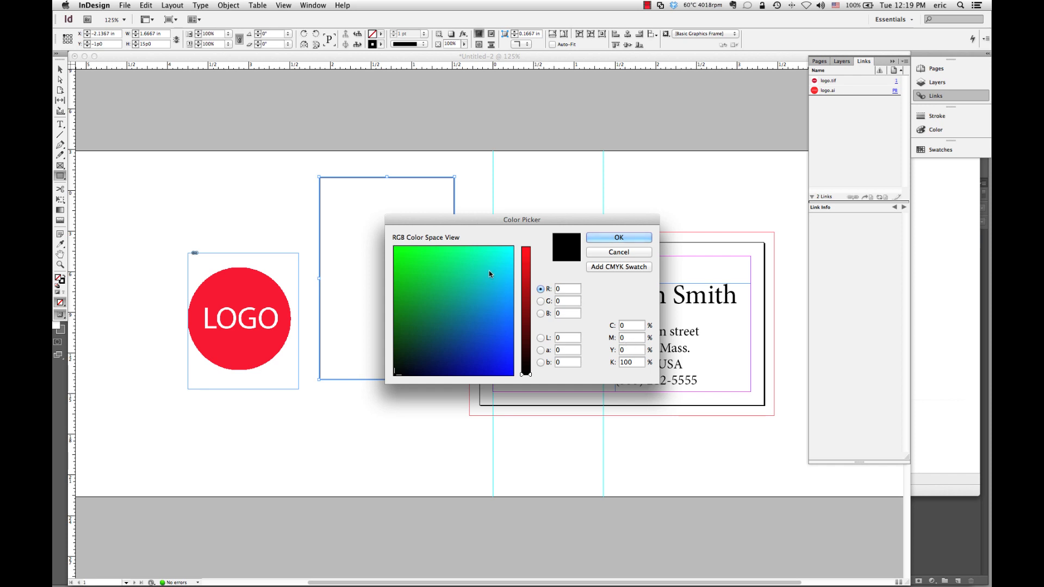
left_click_drag(523, 375, 524, 293)
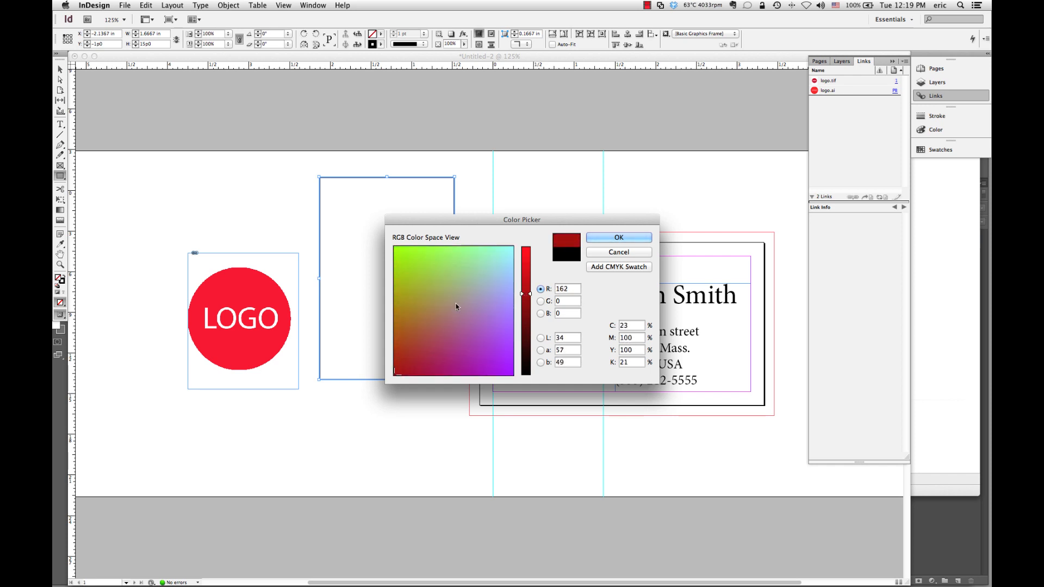
left_click(414, 337)
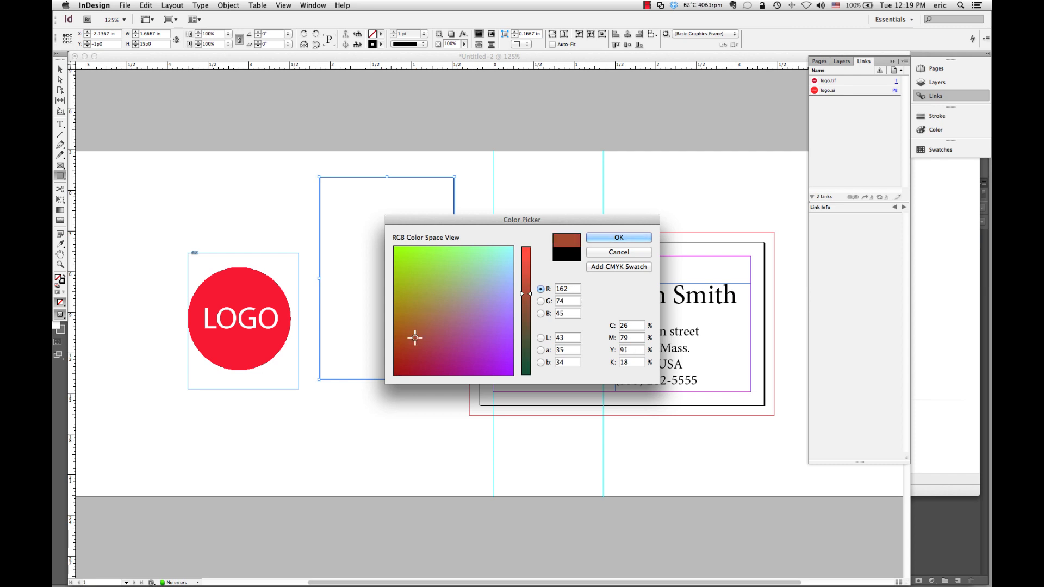
mouse_move(415, 337)
left_mouse_down()
mouse_move(404, 349)
mouse_move(416, 337)
left_mouse_up()
left_click_drag(416, 337, 410, 337)
left_click(620, 237)
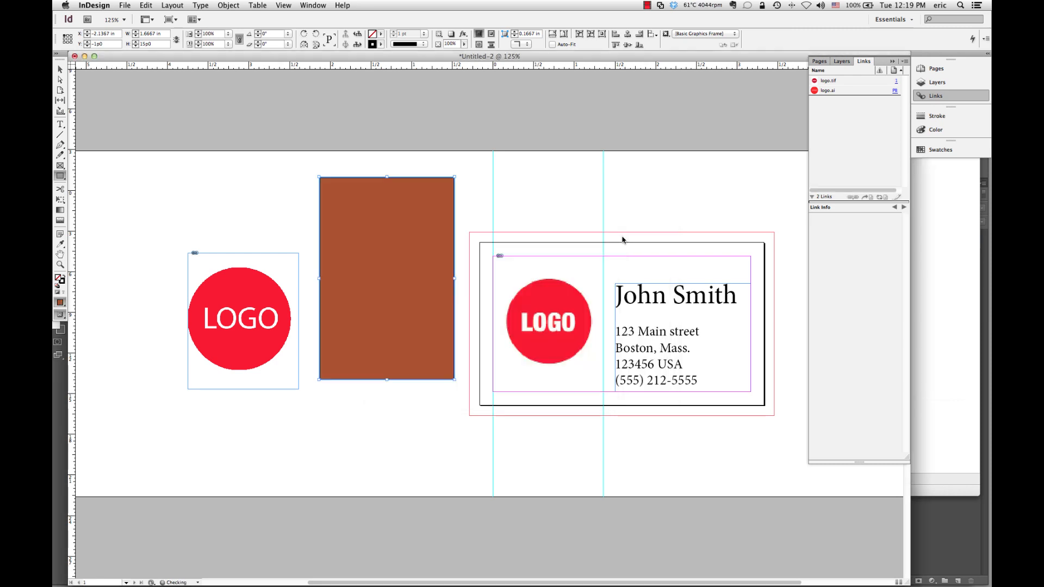
Remove the black stroke from the brown rectangle by setting it to None.
left_click(62, 282)
left_click(381, 44)
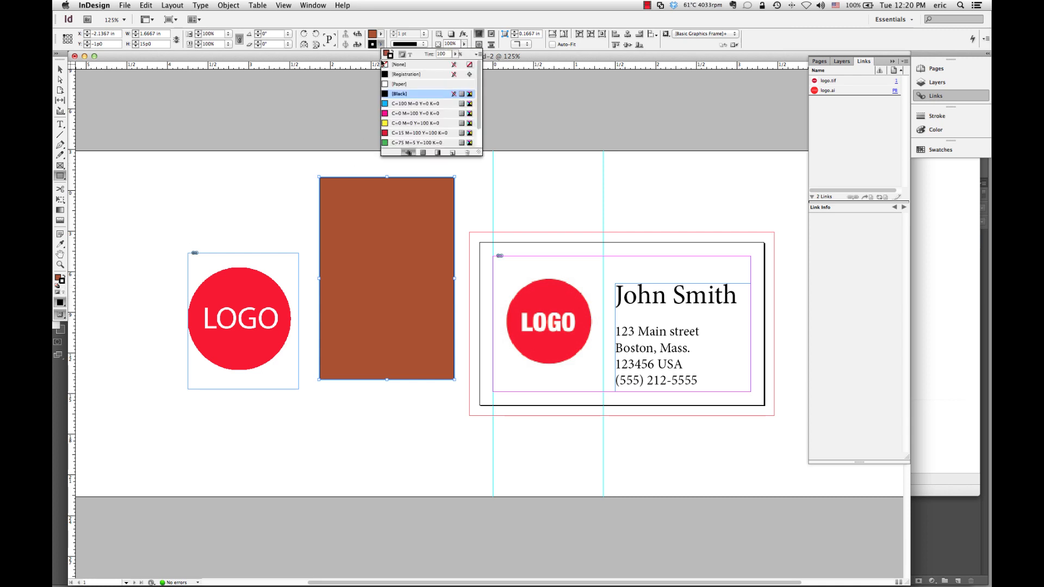
left_click(385, 65)
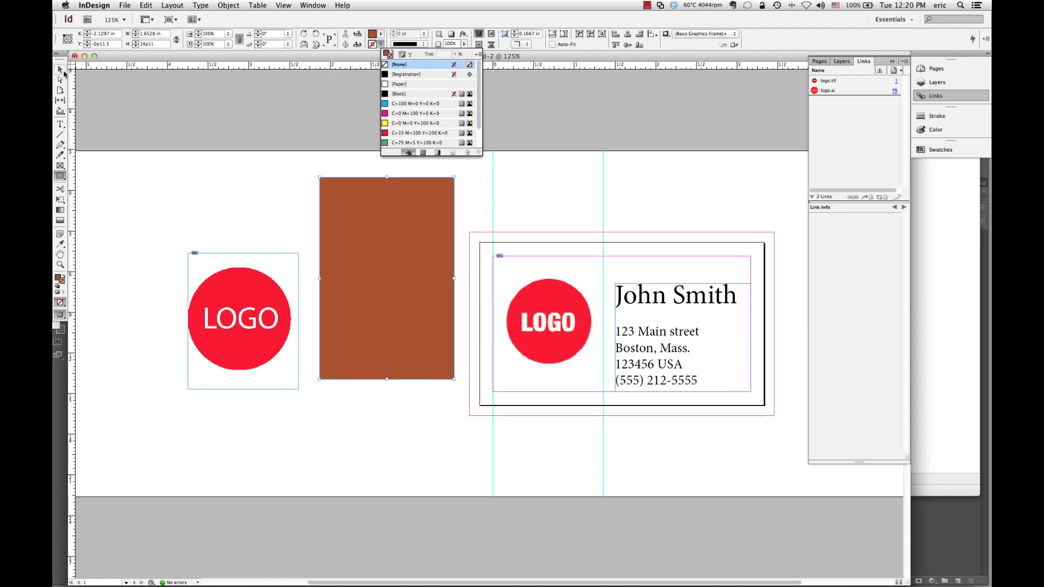
Move the brown rectangle over the card's logo side, aligned with the bleed edge, and send it to the back behind the logo.
left_click(60, 69)
left_click_drag(355, 205, 503, 247)
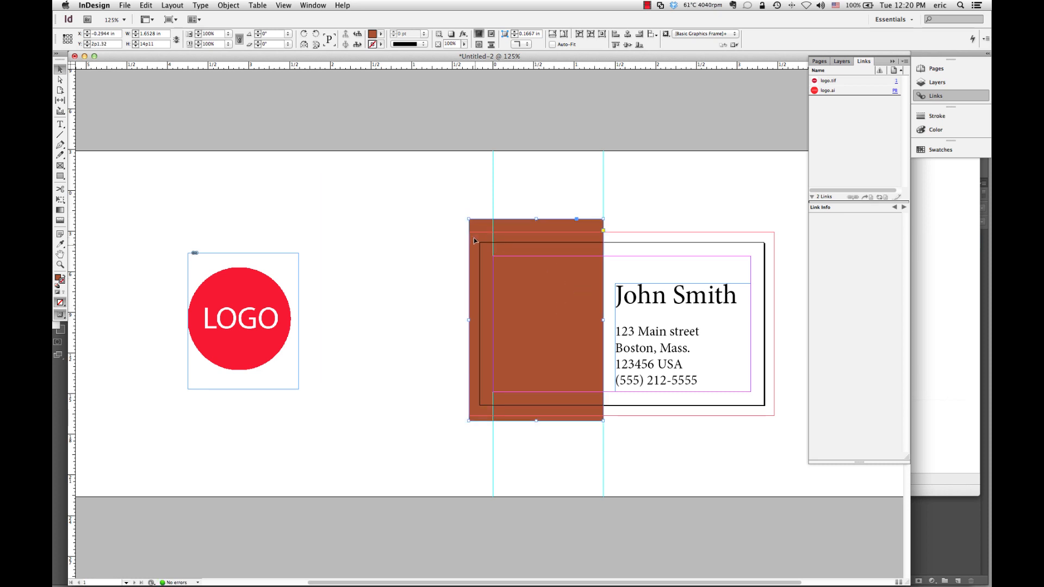
right_click(547, 229)
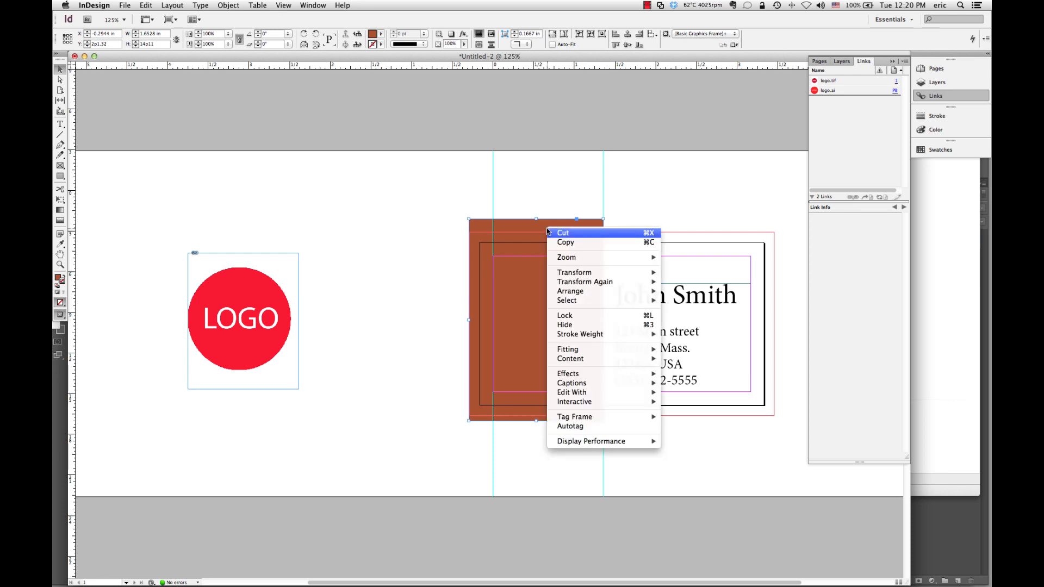
mouse_move(556, 297)
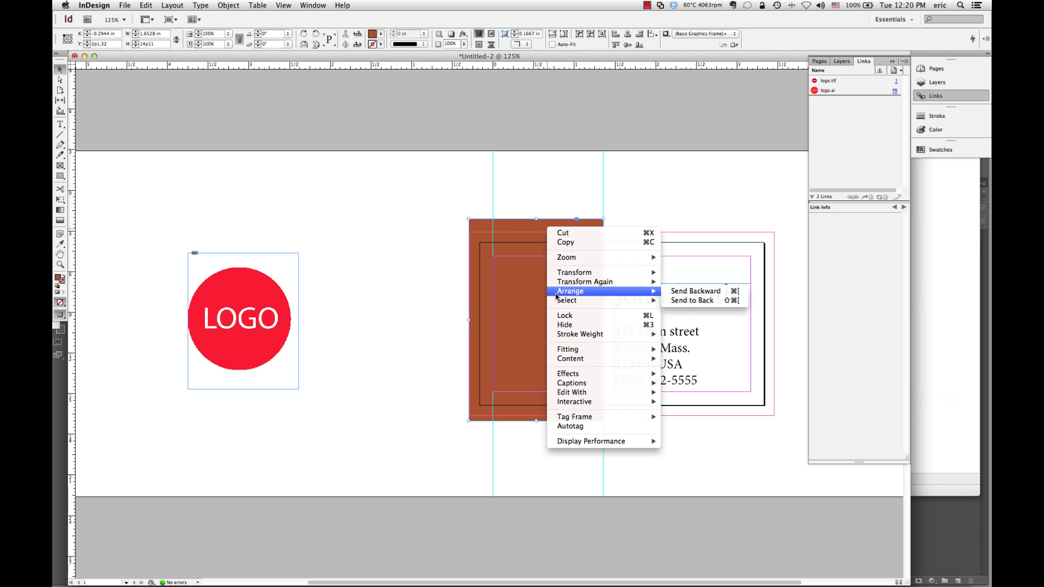
left_click(680, 301)
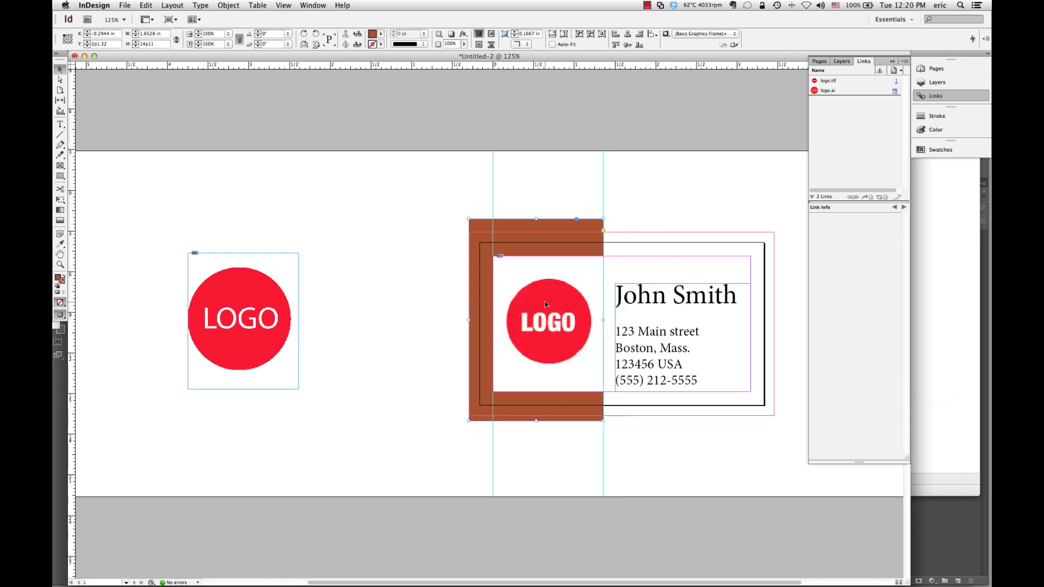
left_click(611, 215)
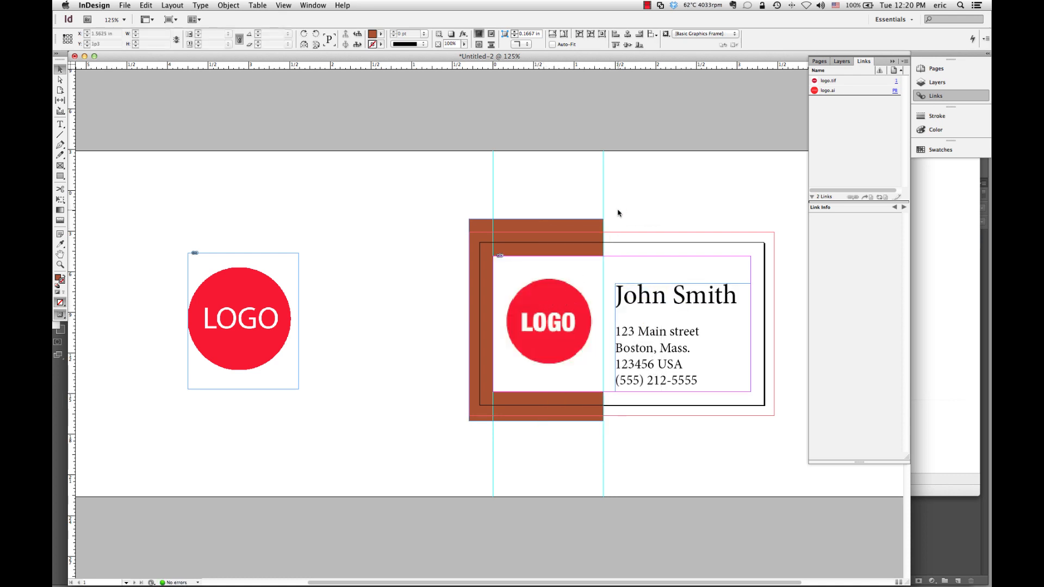
Select the logo.tif image on the card and examine the objects inside Layer 1, highlighting the logo.ai entry.
left_click(556, 307)
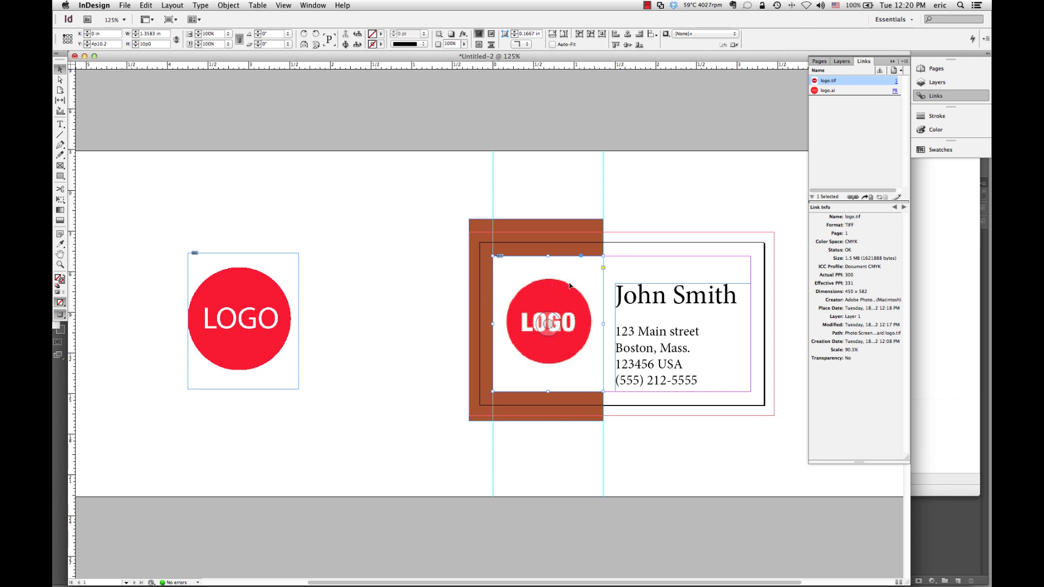
left_click(948, 84)
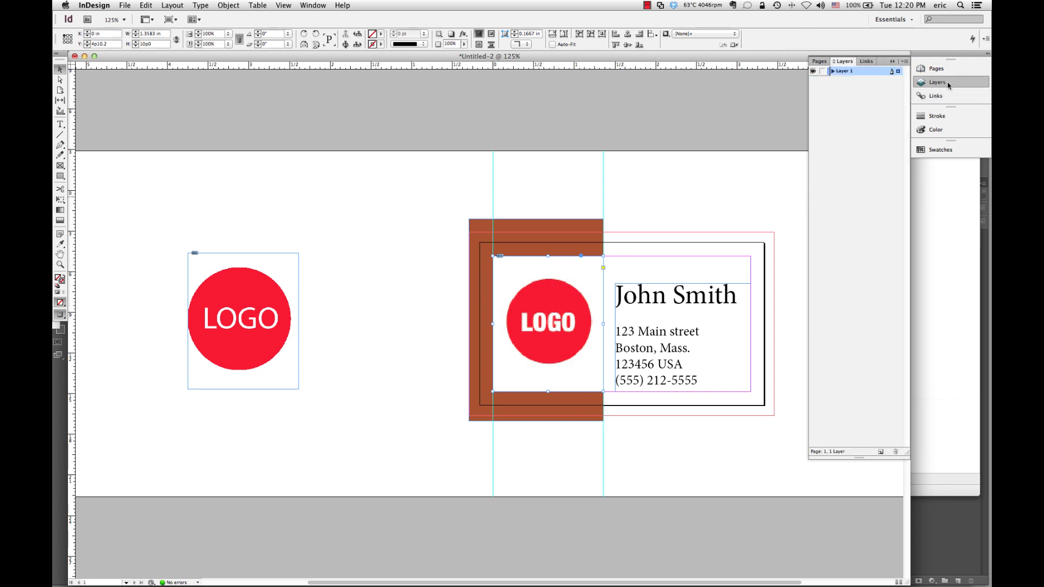
left_click(833, 72)
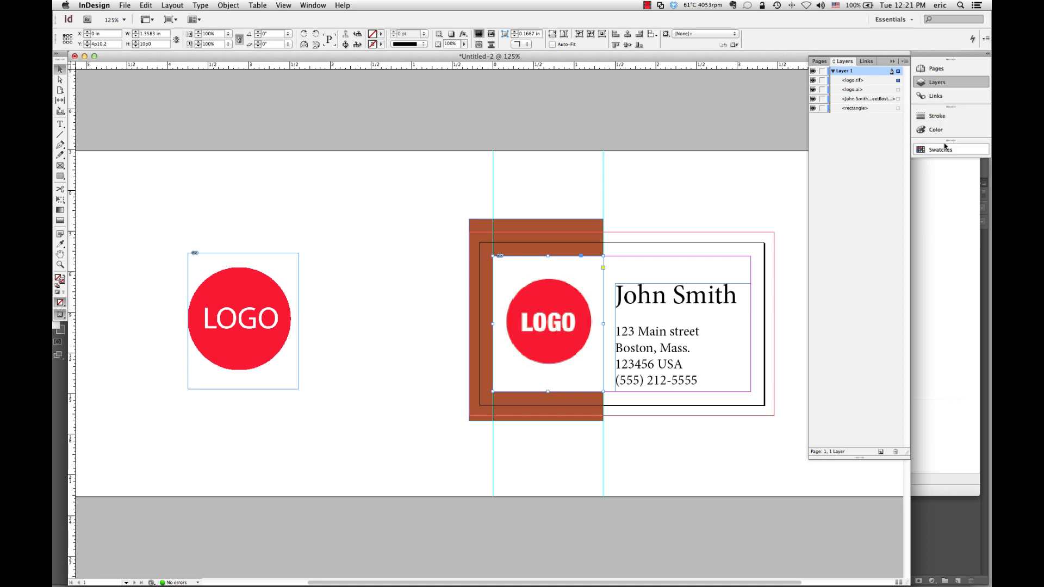
left_click(868, 90)
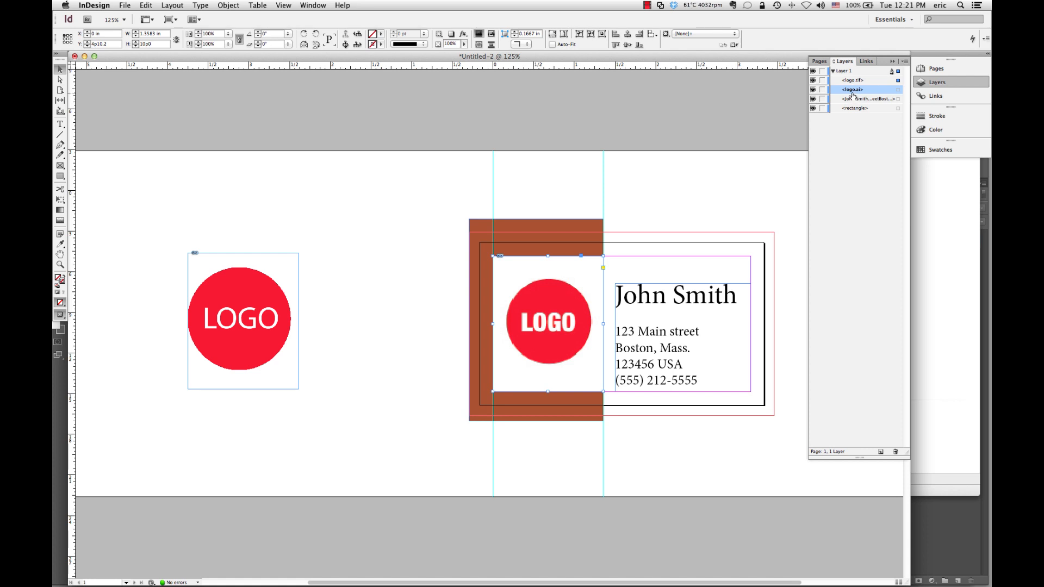
left_click(310, 4)
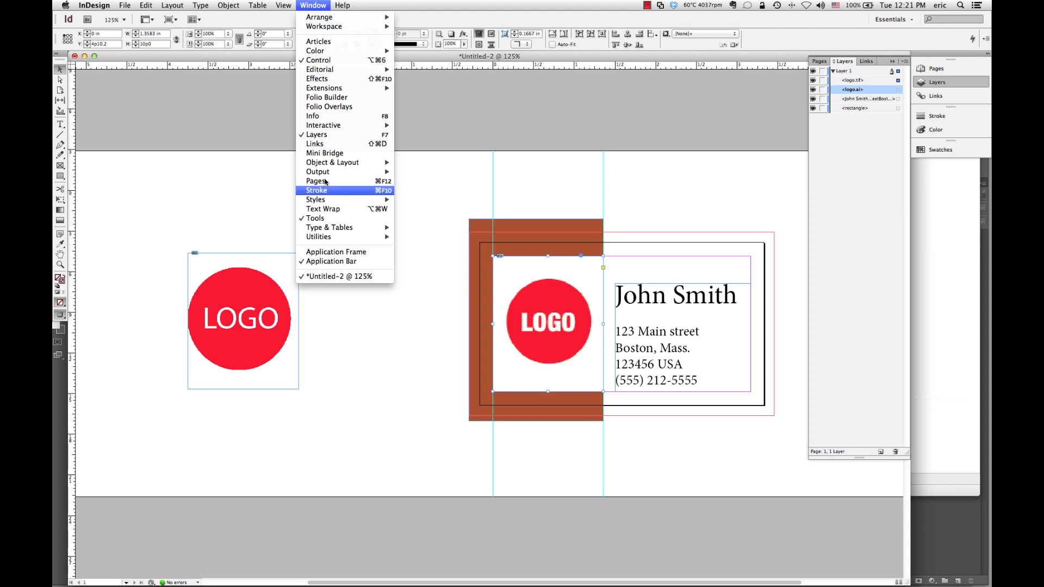
mouse_move(329, 238)
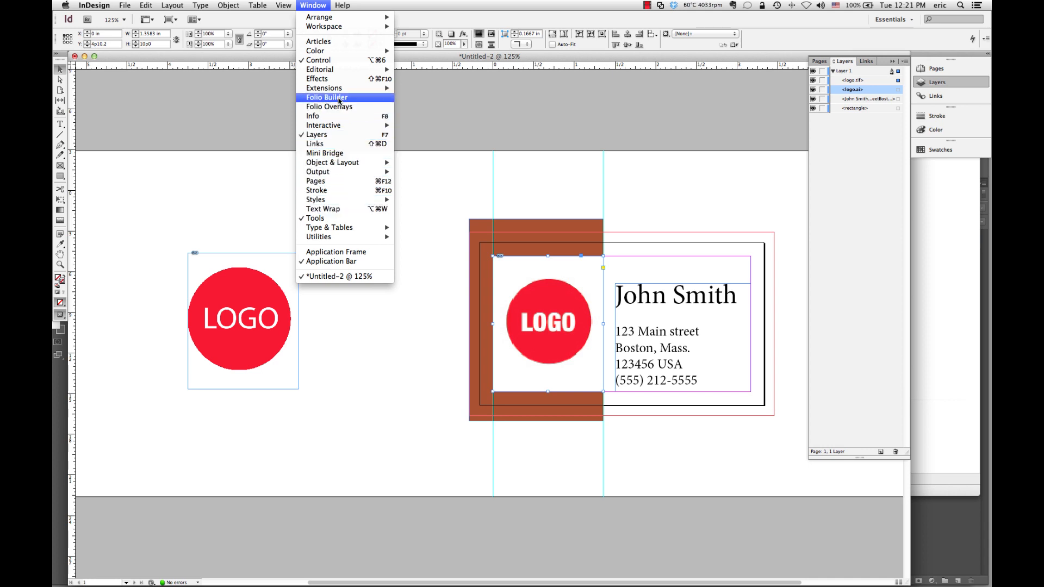
mouse_move(338, 69)
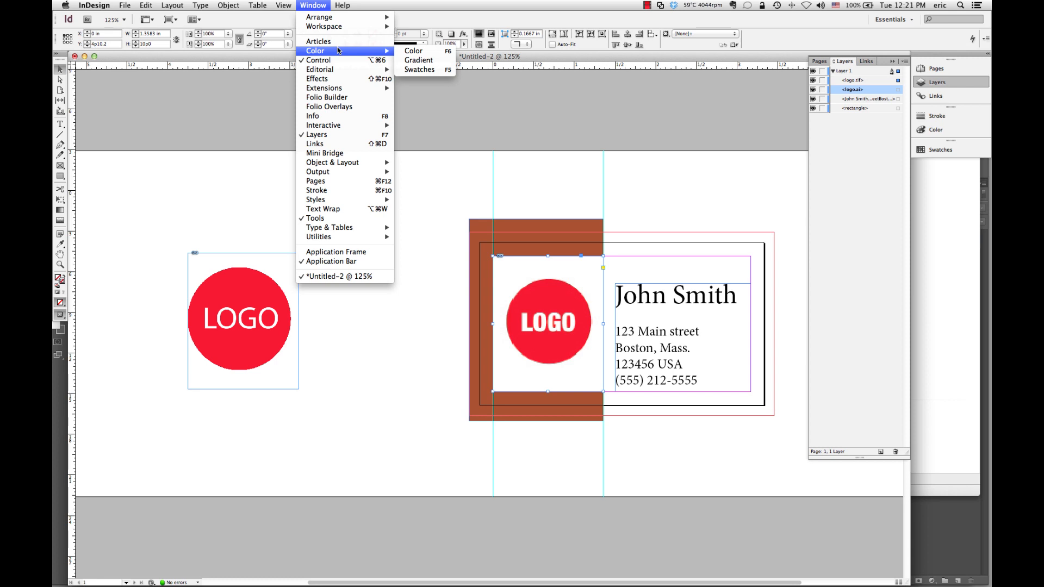
mouse_move(339, 88)
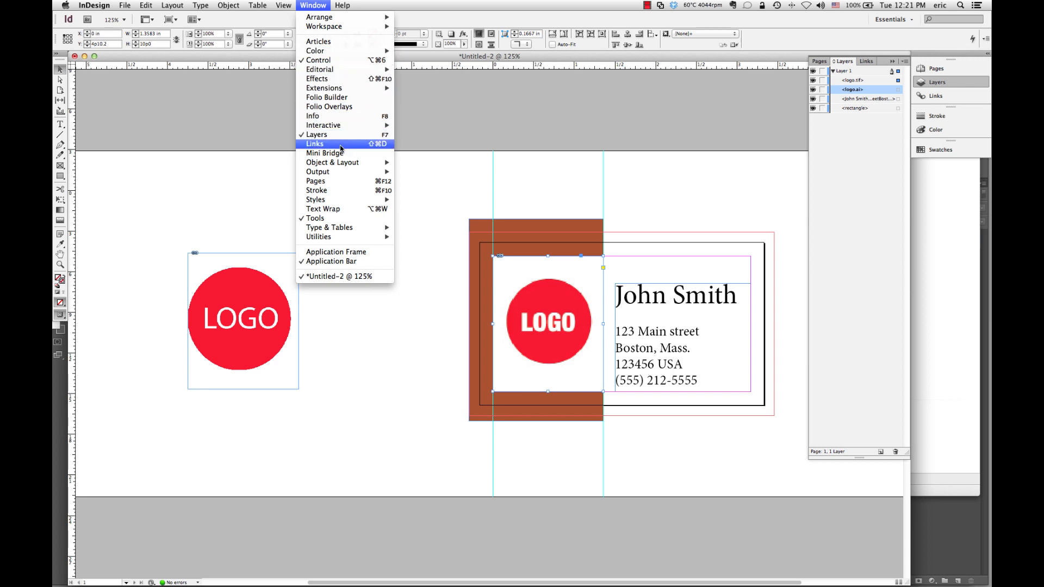
mouse_move(343, 164)
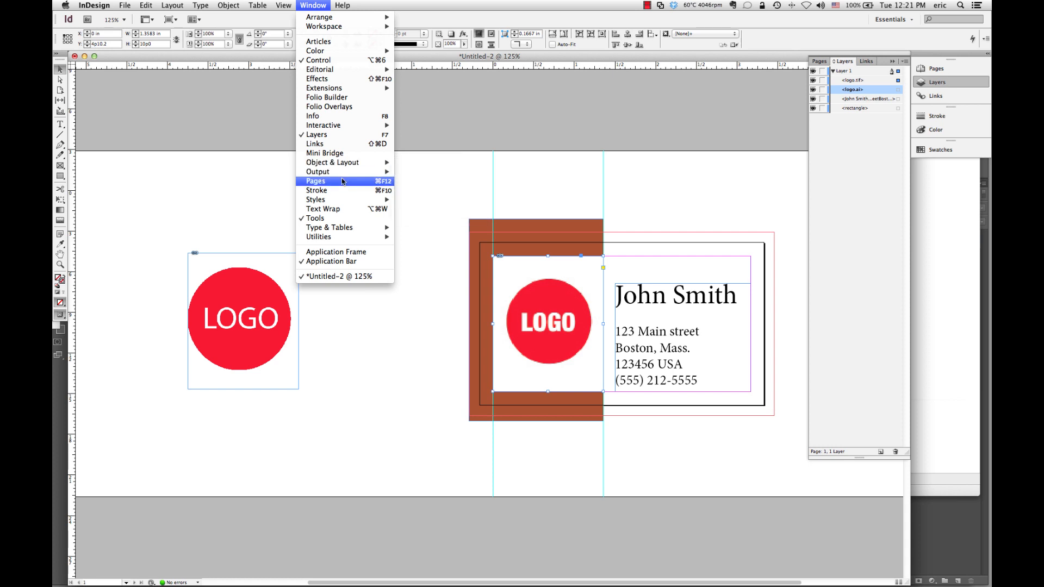
mouse_move(341, 202)
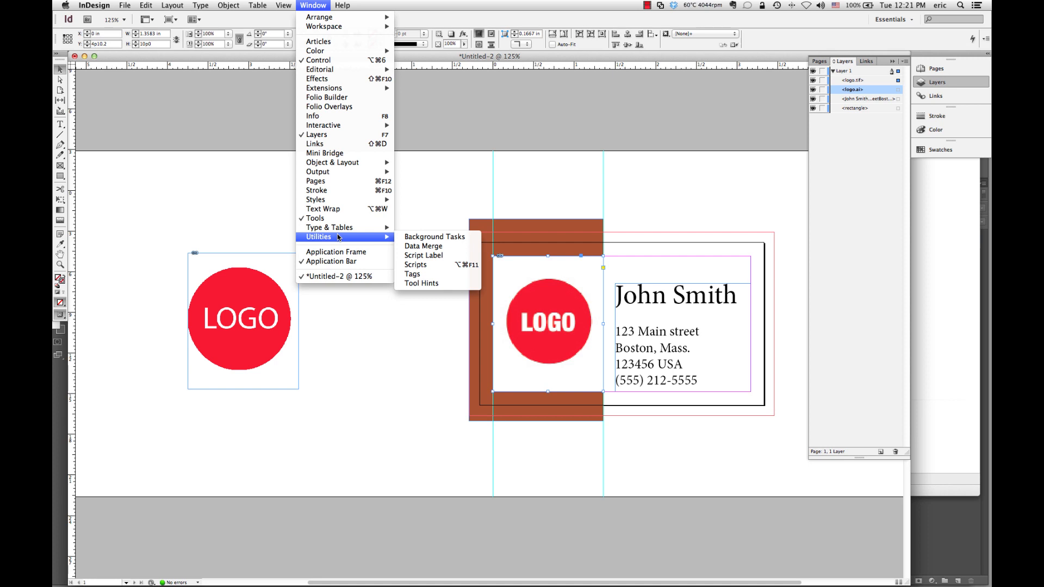
left_click(532, 121)
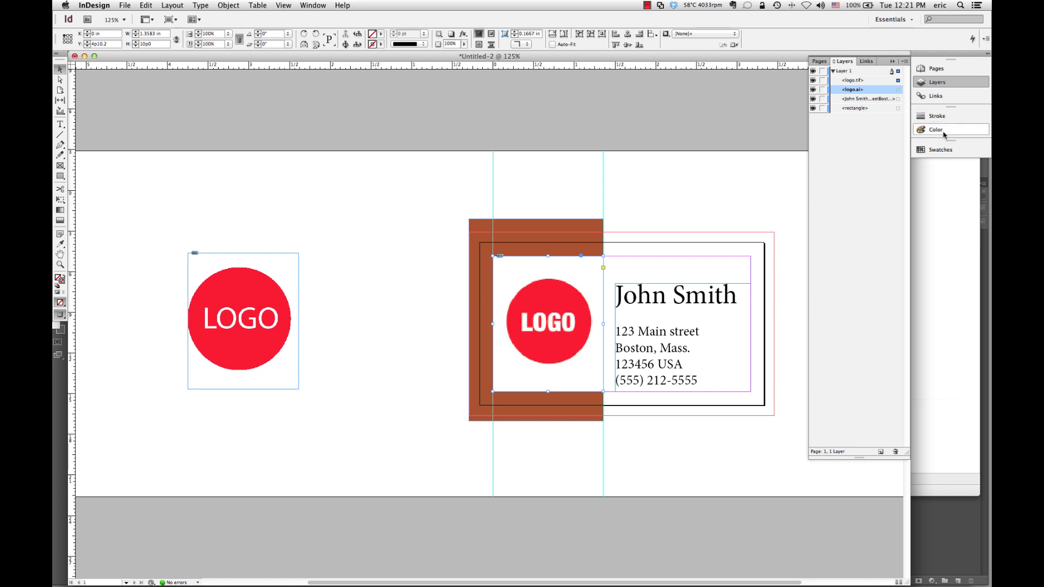
left_click(953, 131)
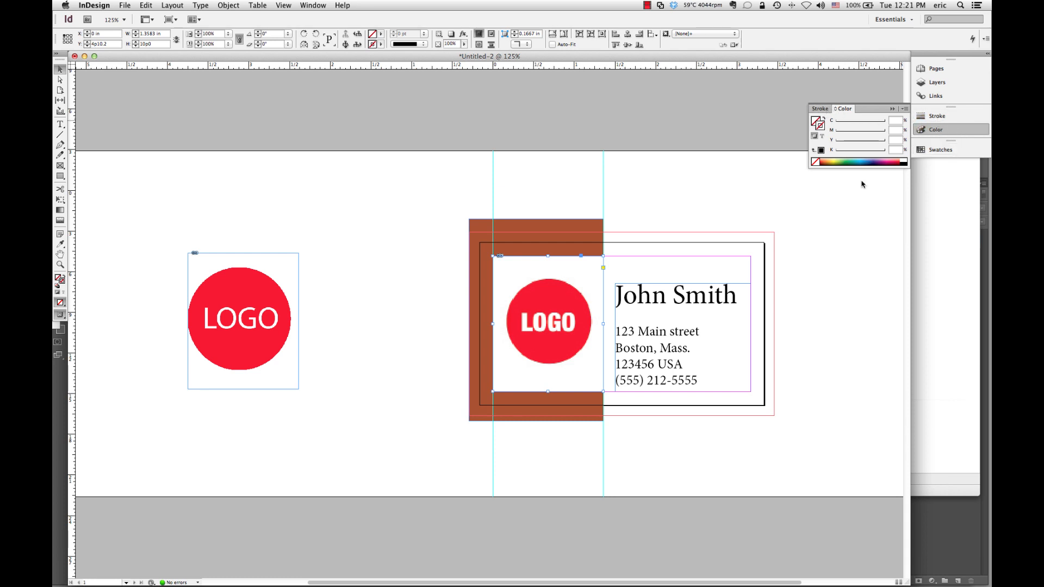
Open the Transparency effects for the card's logo, turn on the preview, and set the blending mode to Darken.
right_click(548, 294)
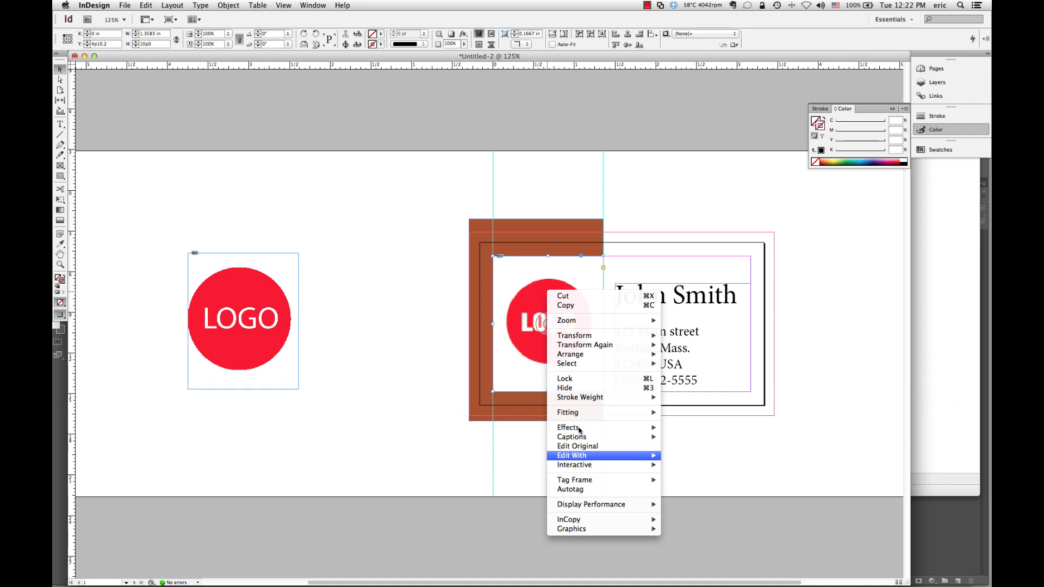
mouse_move(578, 429)
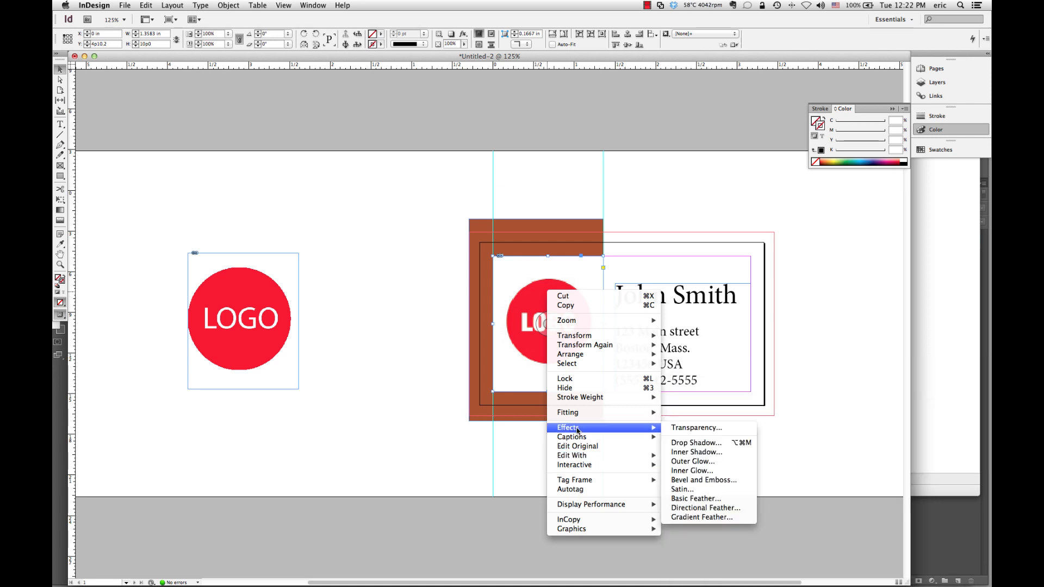
left_click(699, 429)
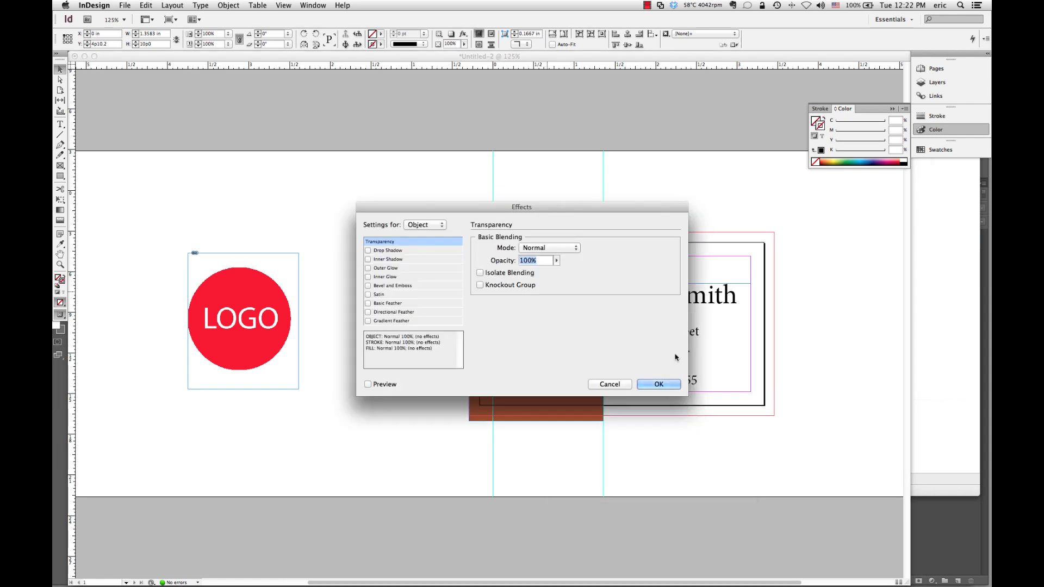
left_click_drag(514, 207, 777, 224)
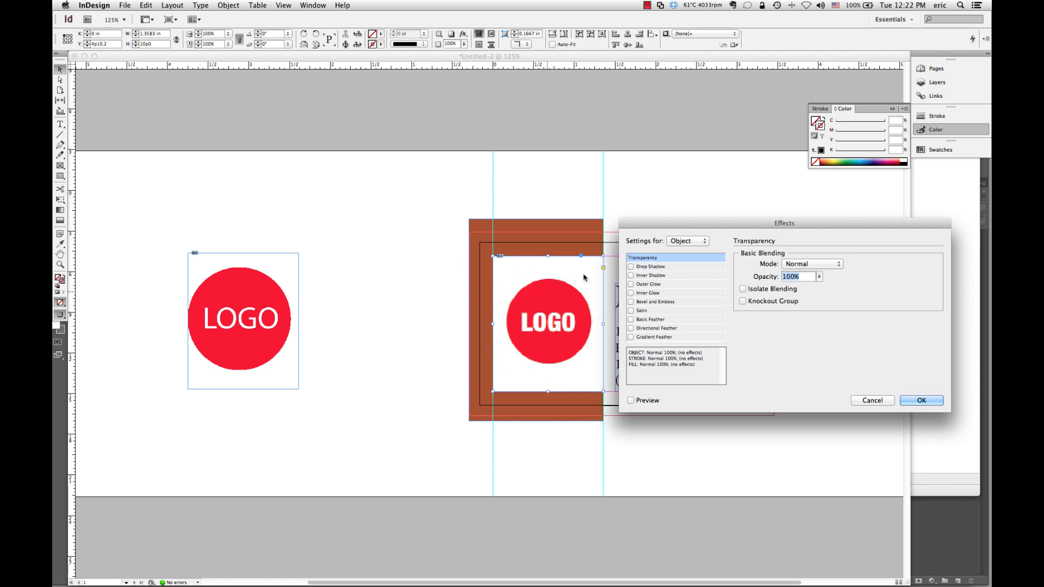
left_click(638, 401)
left_click(808, 265)
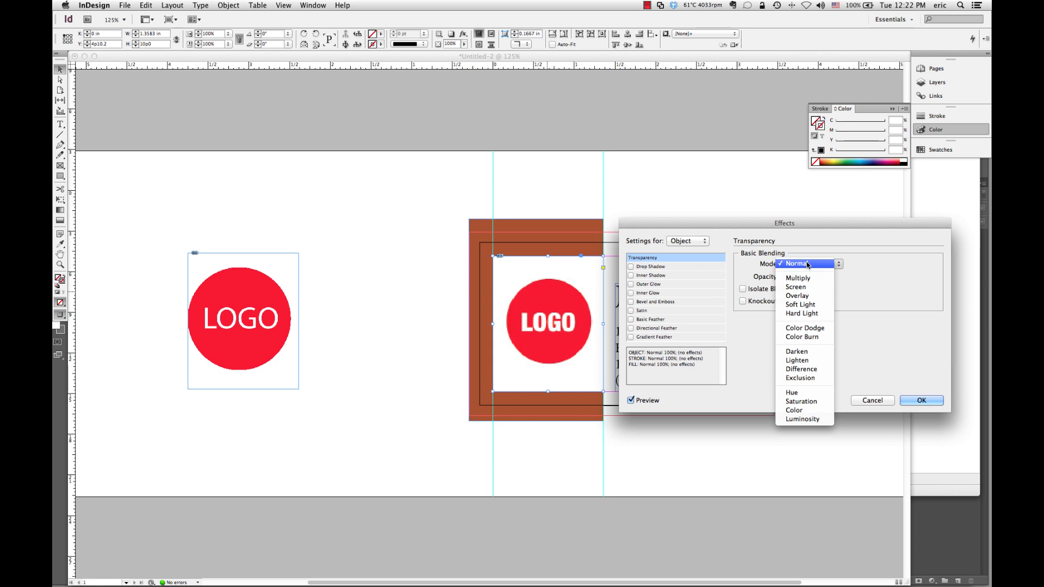
left_click(807, 353)
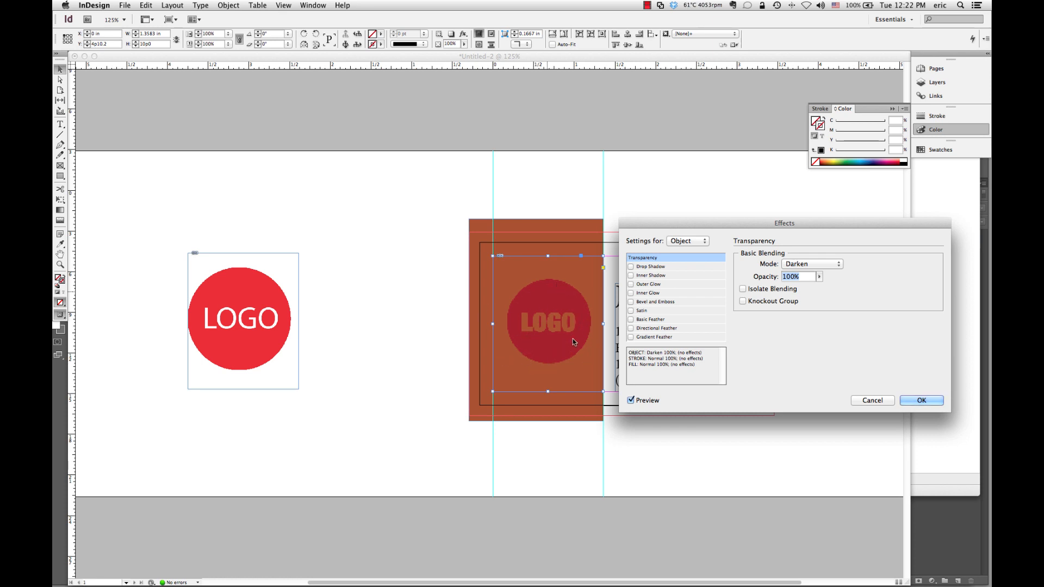
Try the Multiply, Overlay, Soft Light and Hard Light blending modes on the card's logo.
left_click(806, 264)
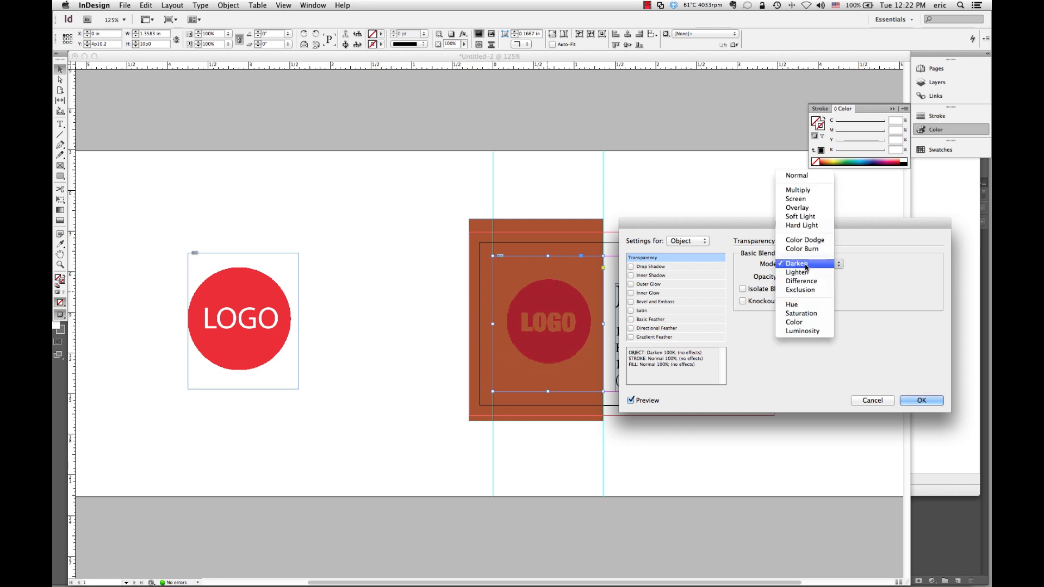
left_click(812, 191)
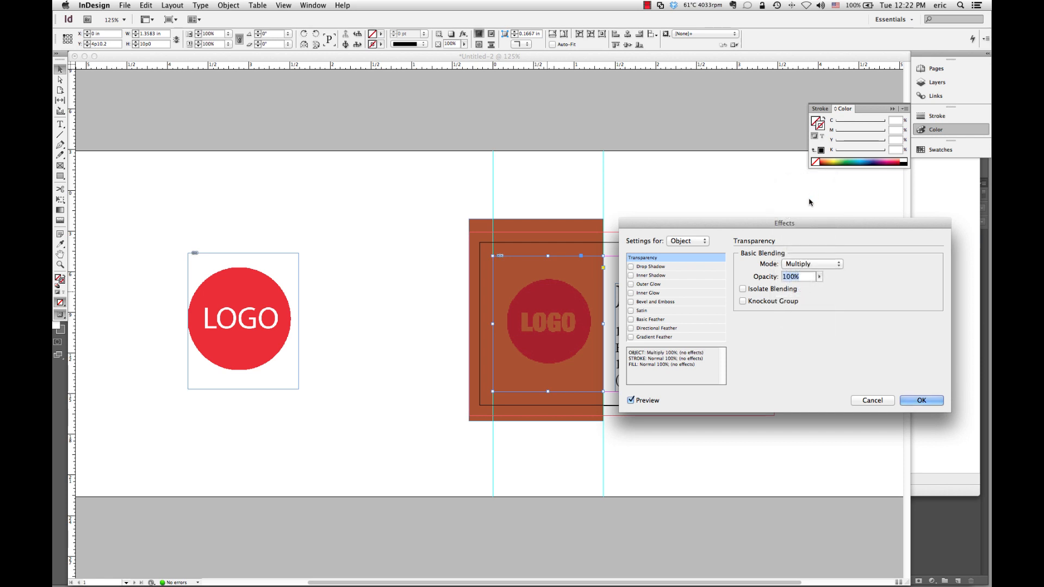
left_click(804, 265)
left_click(805, 266)
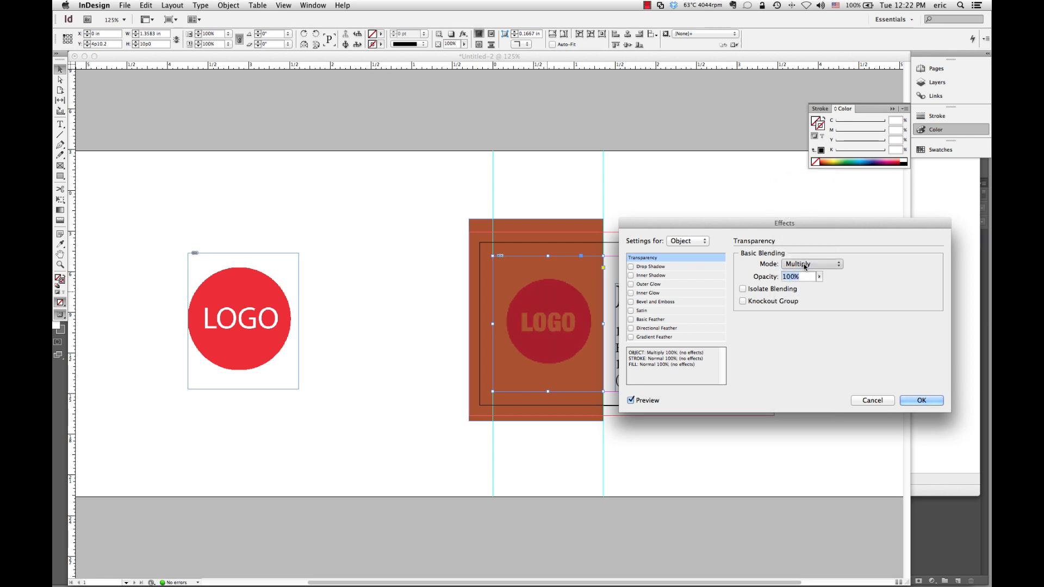
left_click(806, 264)
left_click(807, 273)
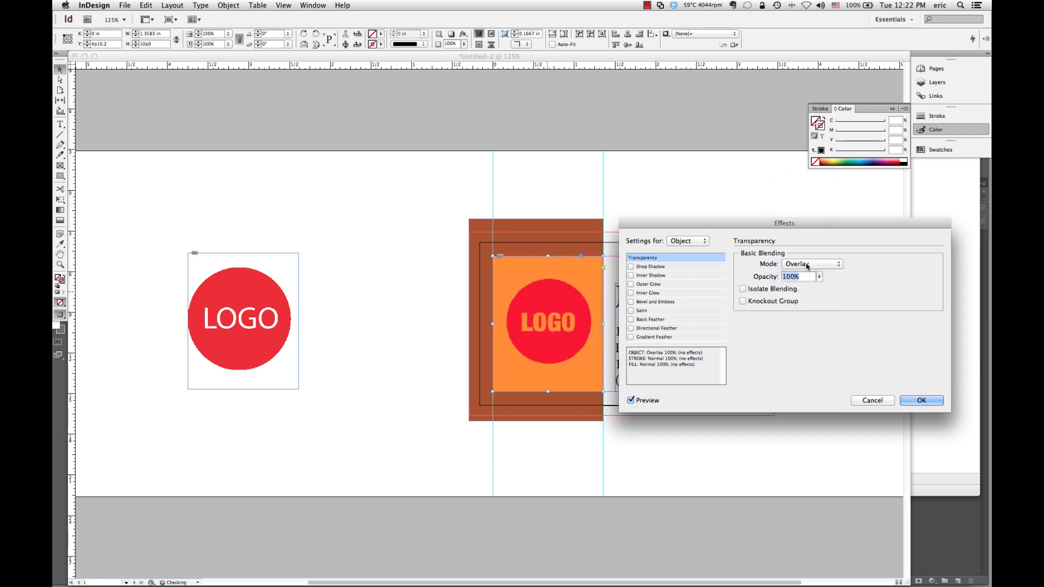
left_click(807, 265)
left_click(806, 271)
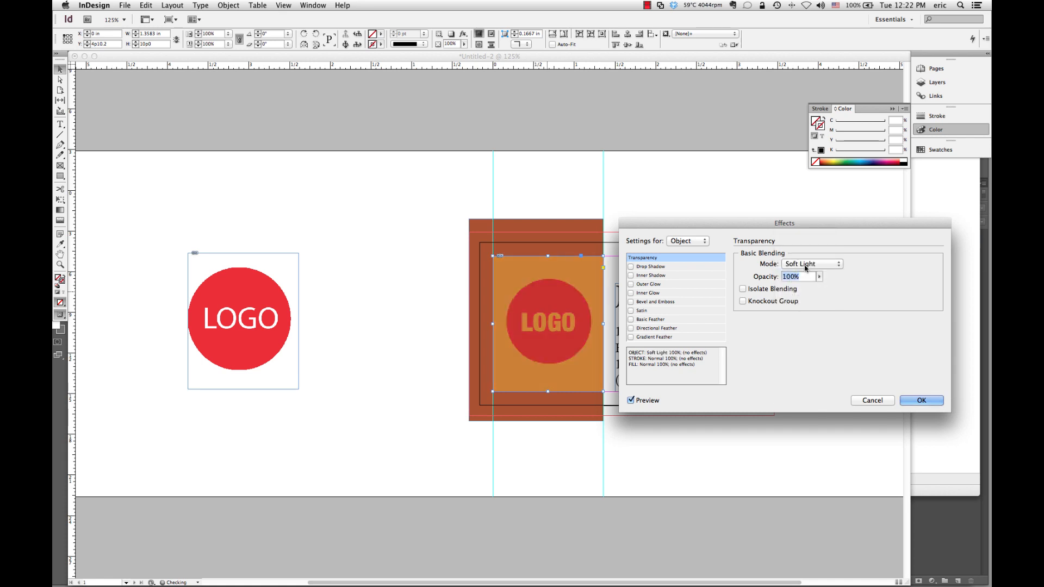
left_click(805, 266)
left_click(807, 273)
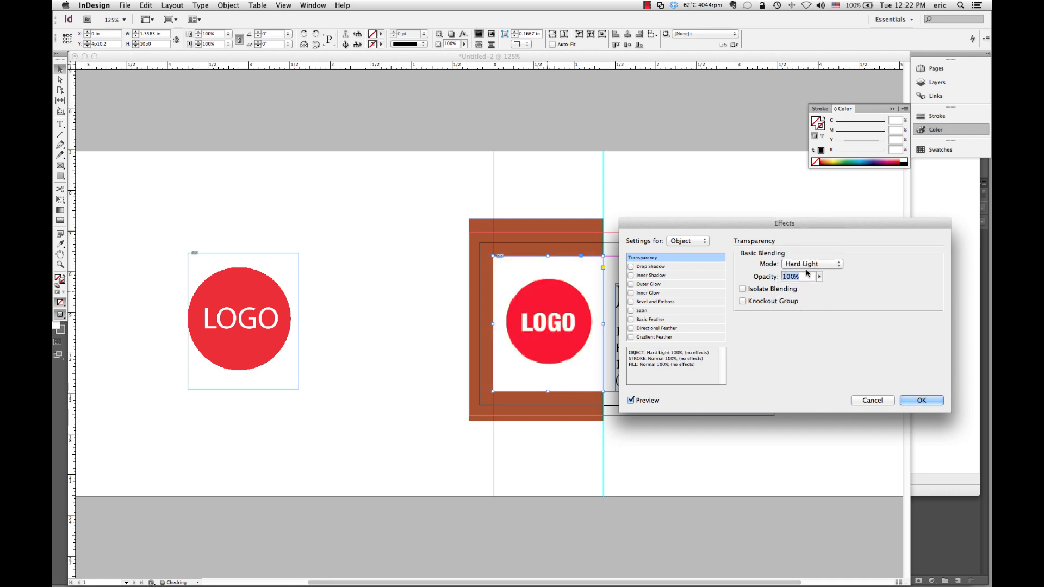
Compare the Color Dodge, Color Burn and Darken blending modes on the card's logo.
left_click(806, 264)
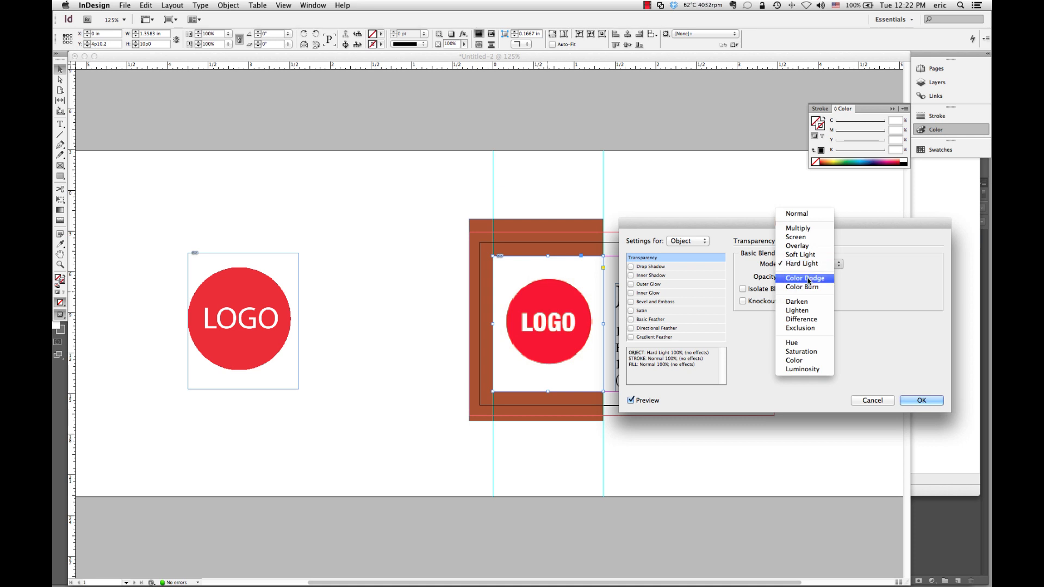
left_click(808, 280)
left_click(806, 265)
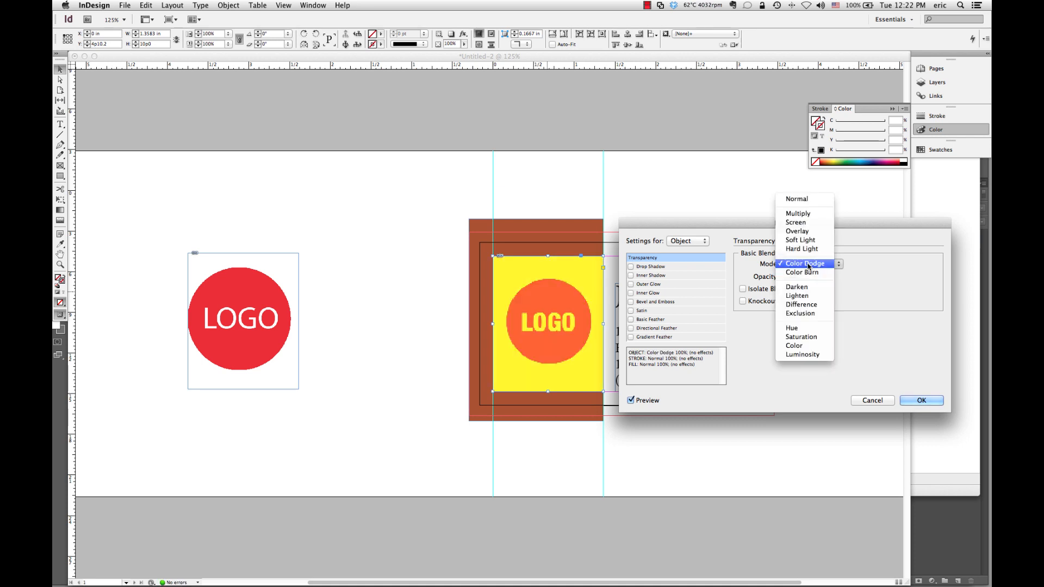
left_click(805, 274)
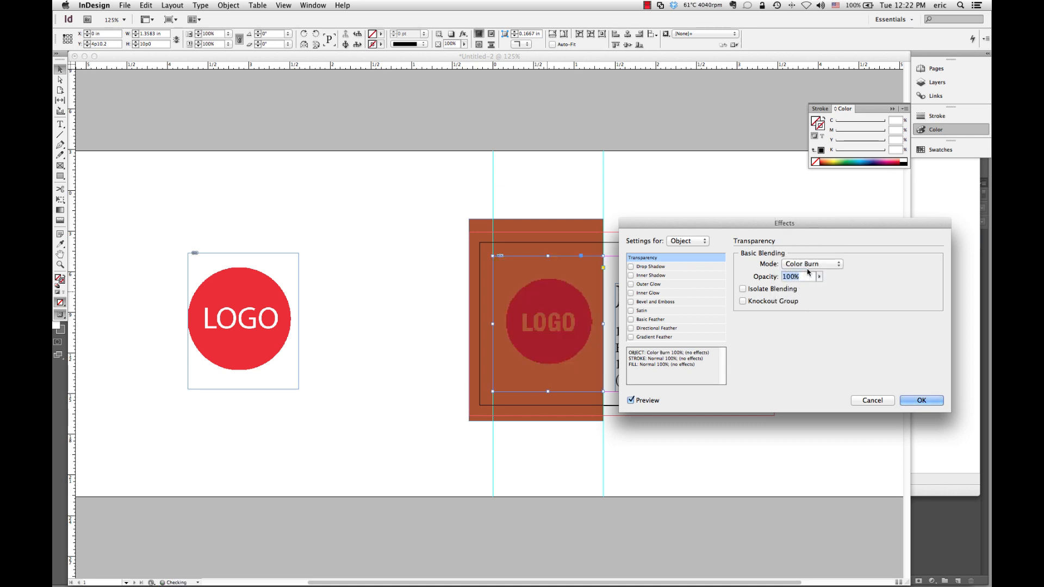
left_click(811, 264)
left_click(807, 280)
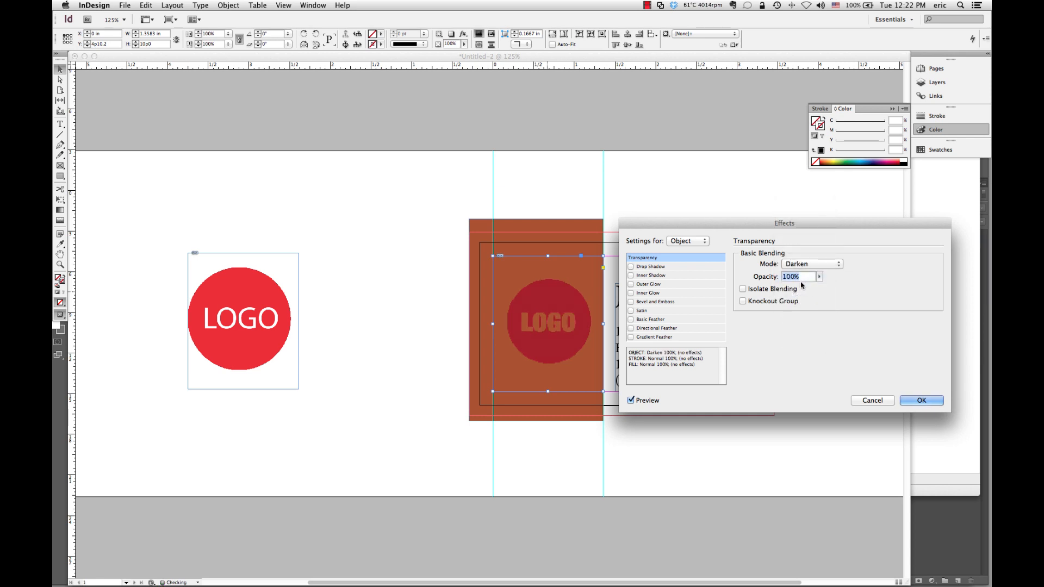
Try the Lighten, Difference, Exclusion, Luminosity and Color blending modes on the card's logo.
left_click(810, 265)
left_click(812, 273)
left_click(811, 265)
left_click(811, 273)
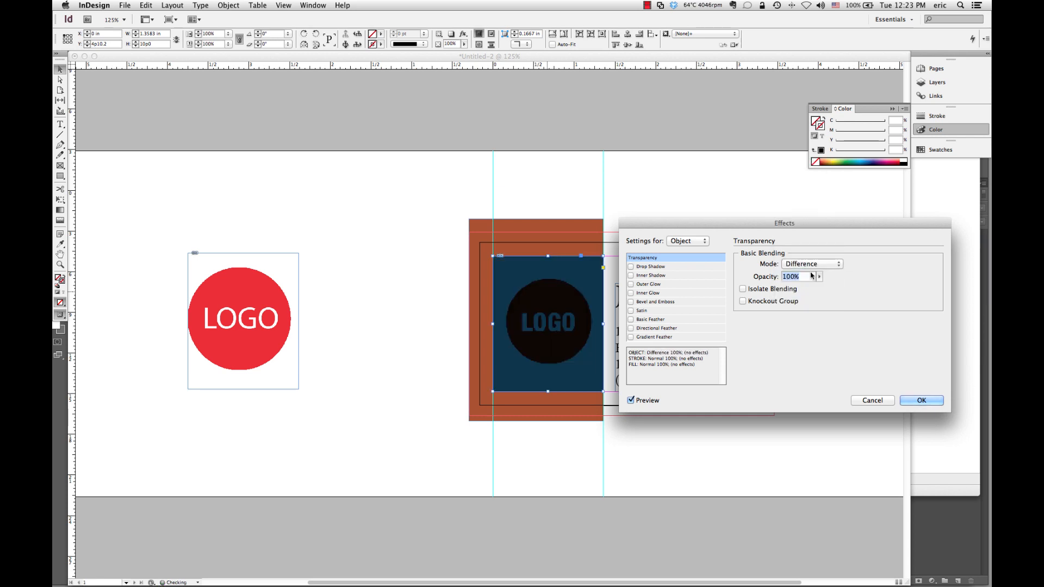
left_click(810, 264)
left_click(810, 273)
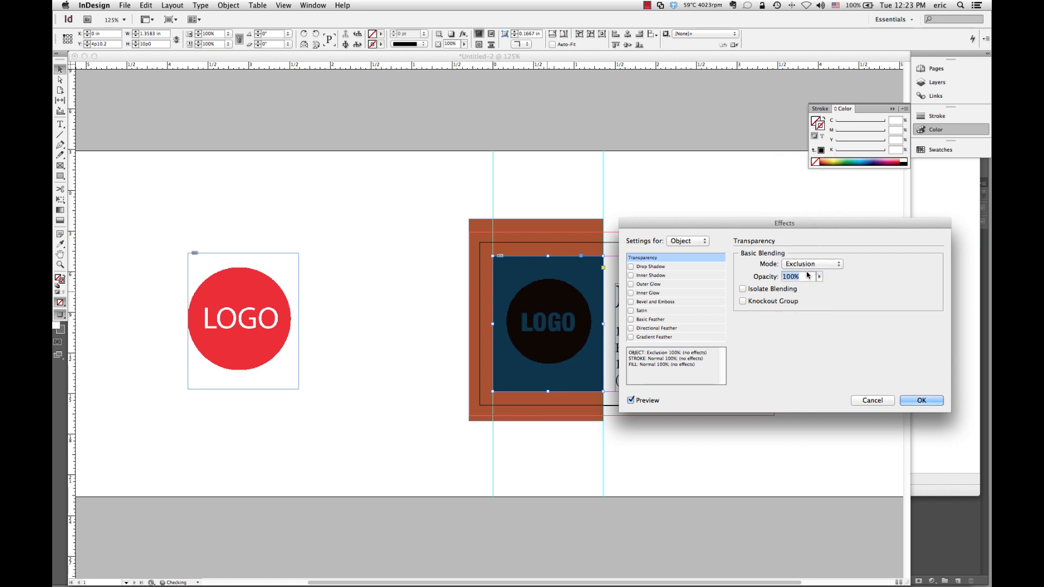
left_click(810, 265)
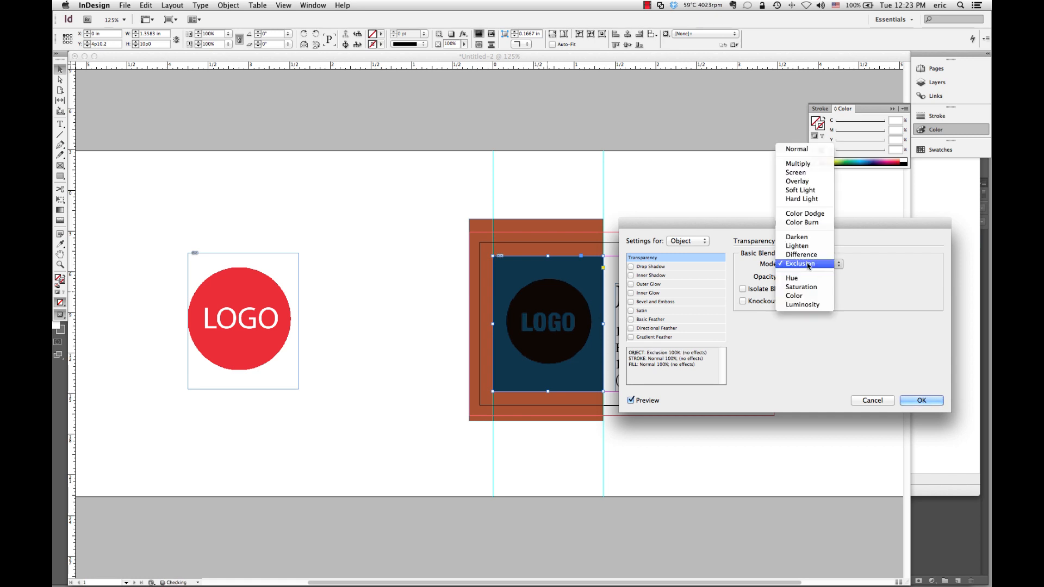
left_click(805, 305)
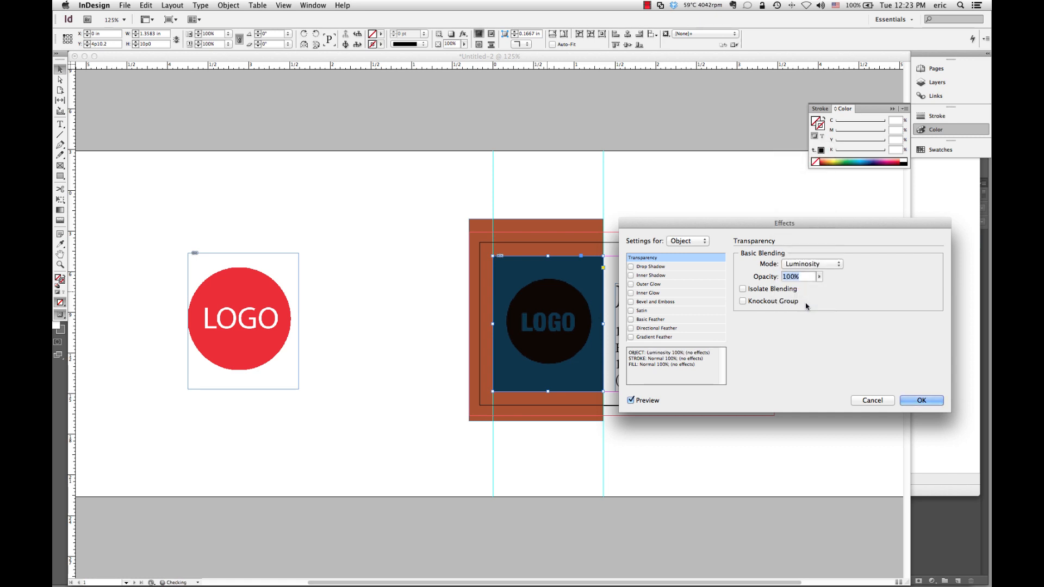
left_click(810, 265)
left_click(814, 256)
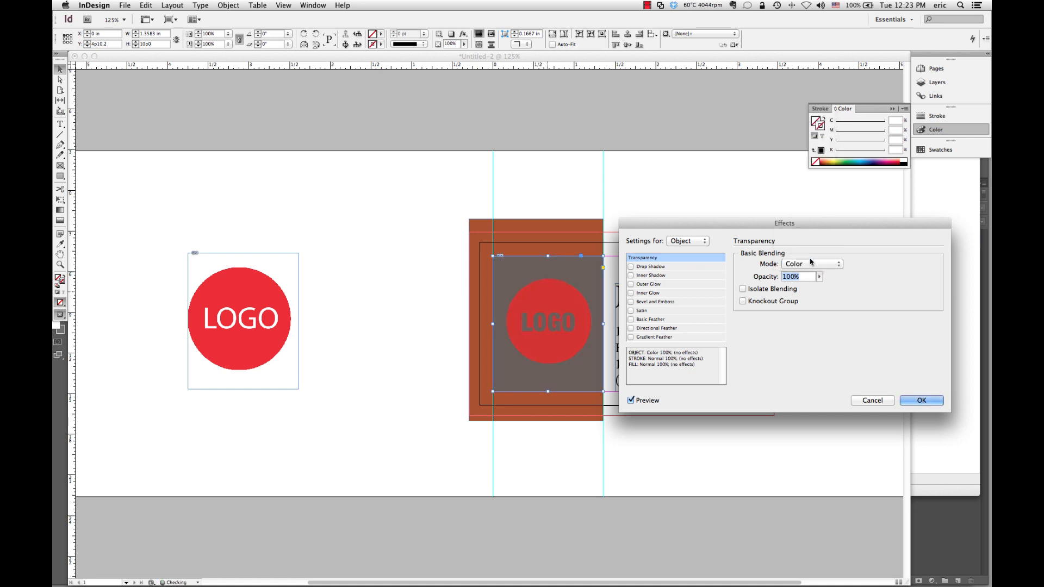
Set the blending mode of the card's logo back to Darken.
left_click(814, 265)
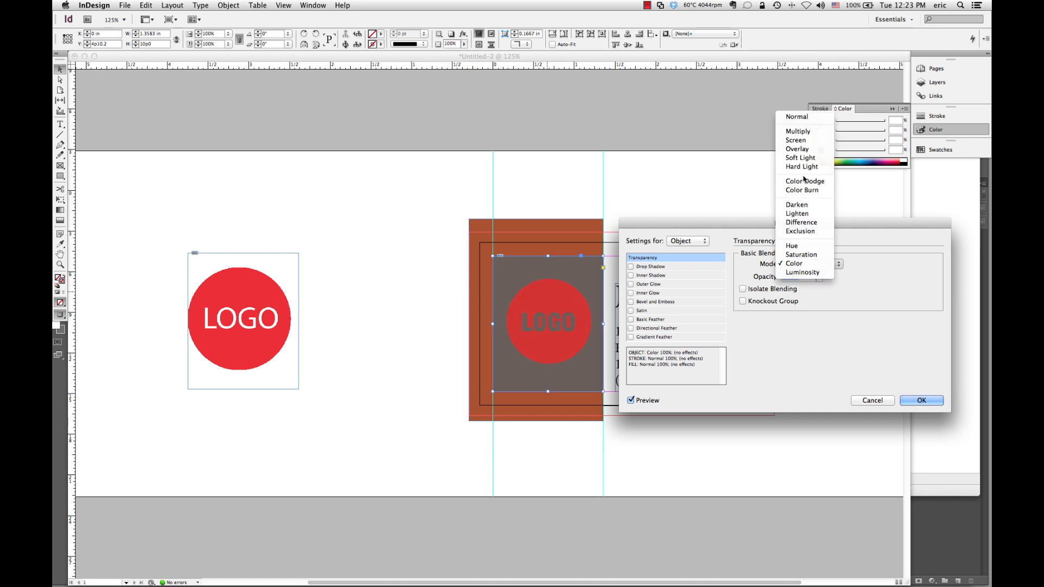
left_click(806, 210)
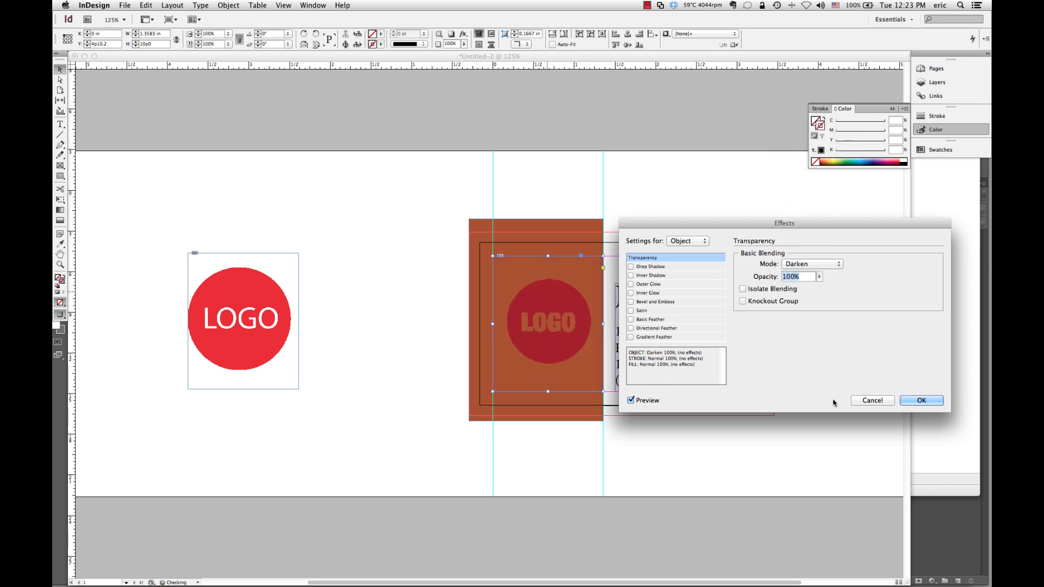
Apply the Darken effect settings to the card's logo and deselect it.
left_click(924, 400)
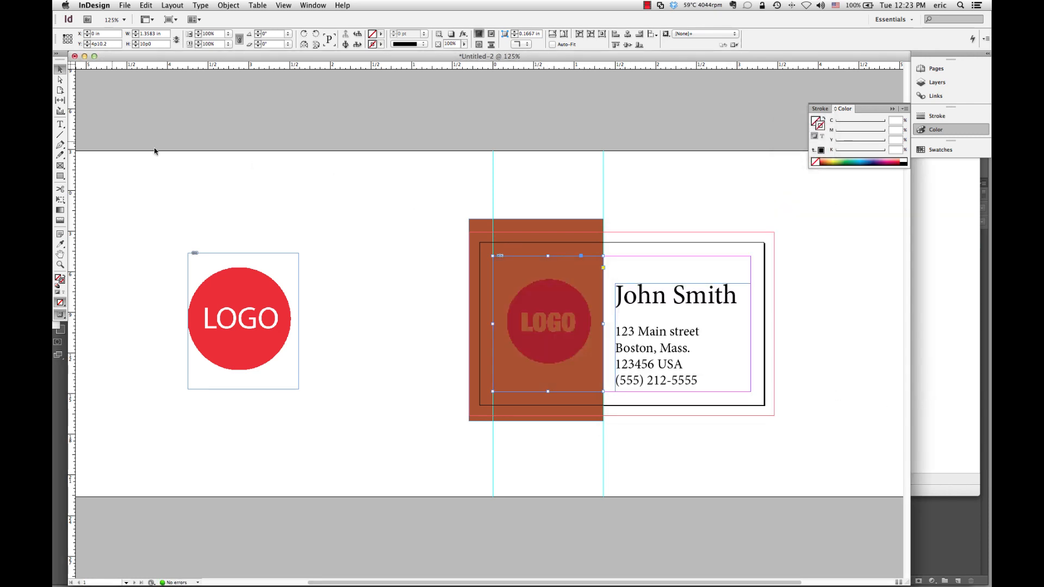
left_click(430, 259)
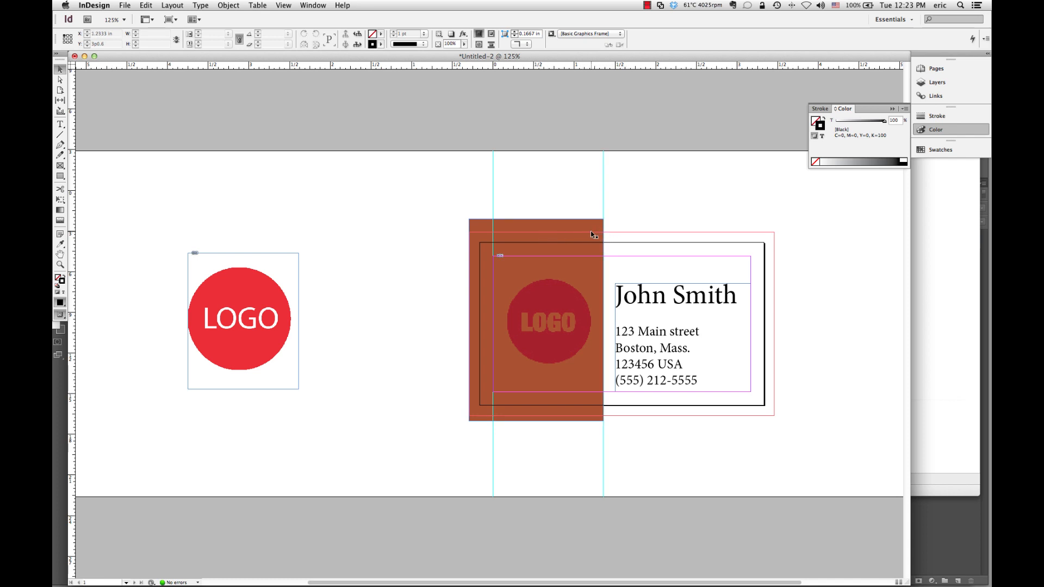
Resize the brown rectangle to about 1.725 in wide and 14p4.5 high, with its top and left edges slightly past the bleed guides.
left_click(514, 226)
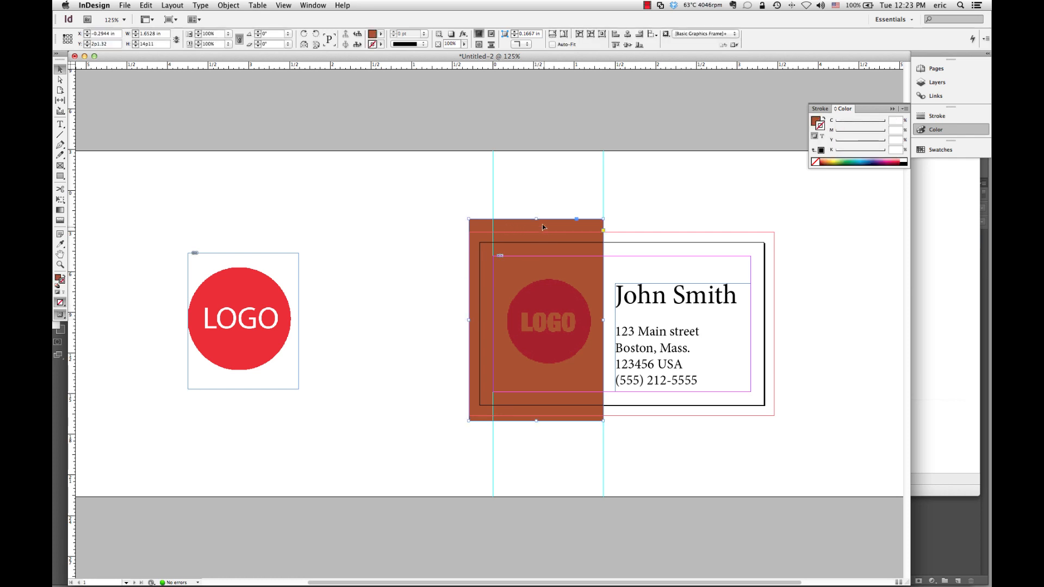
left_click_drag(538, 219, 537, 237)
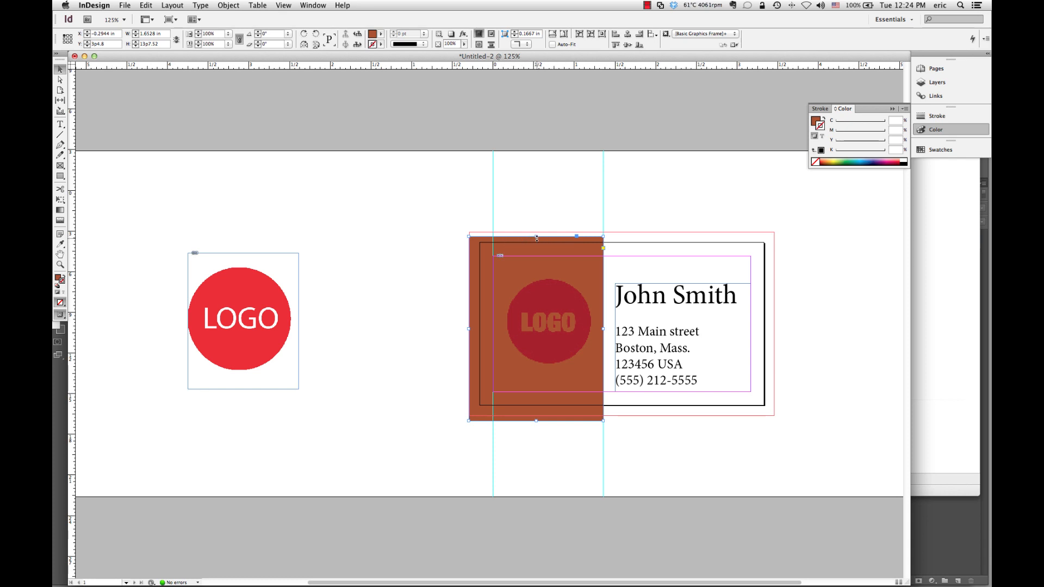
left_click_drag(536, 237, 537, 226)
left_click_drag(469, 324, 462, 323)
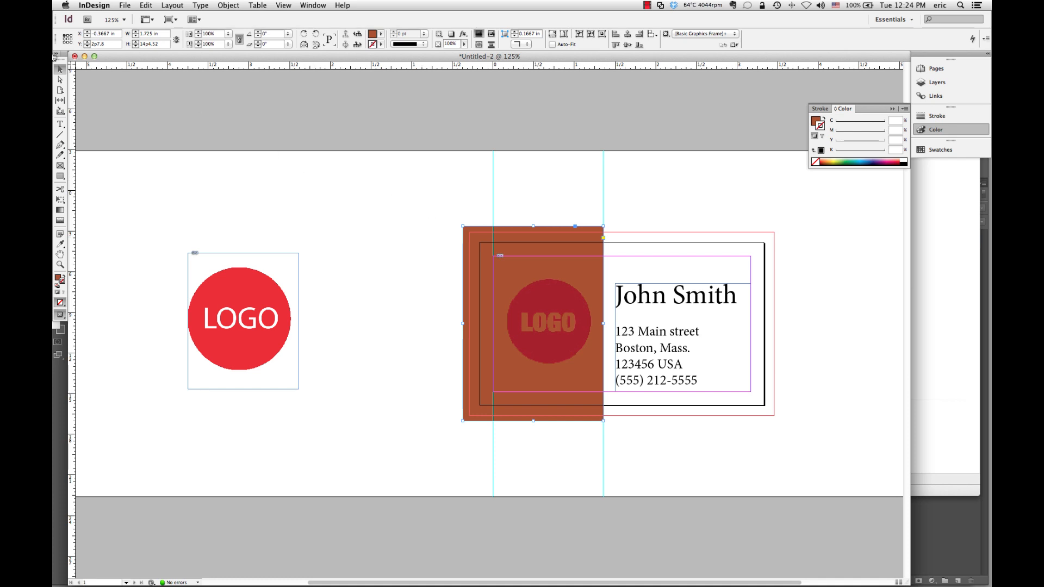
left_click(352, 202)
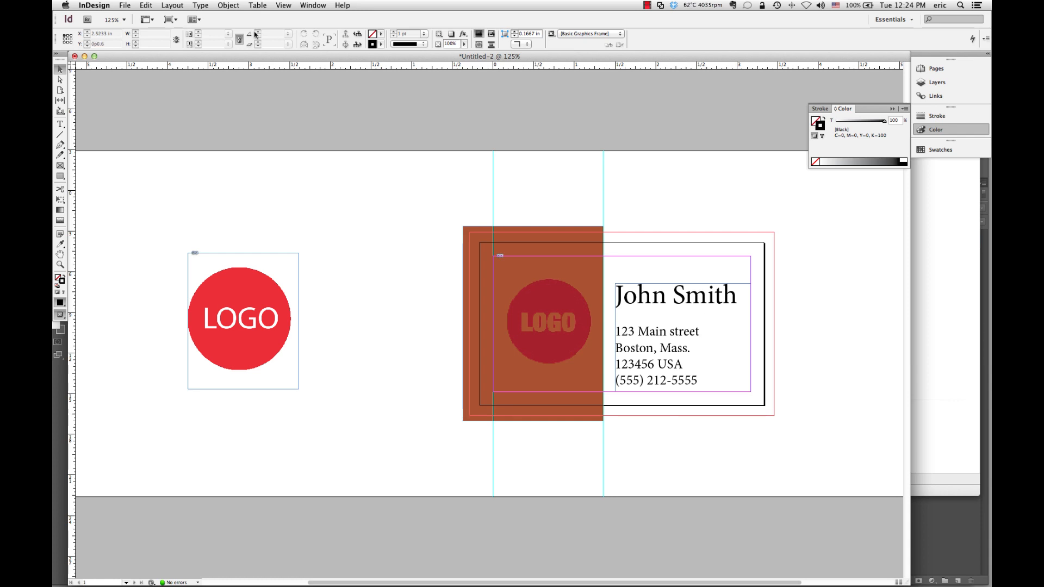
Start a Press Quality PDF export named "business card" in the "Graphics 101 - Business card" folder.
left_click(125, 6)
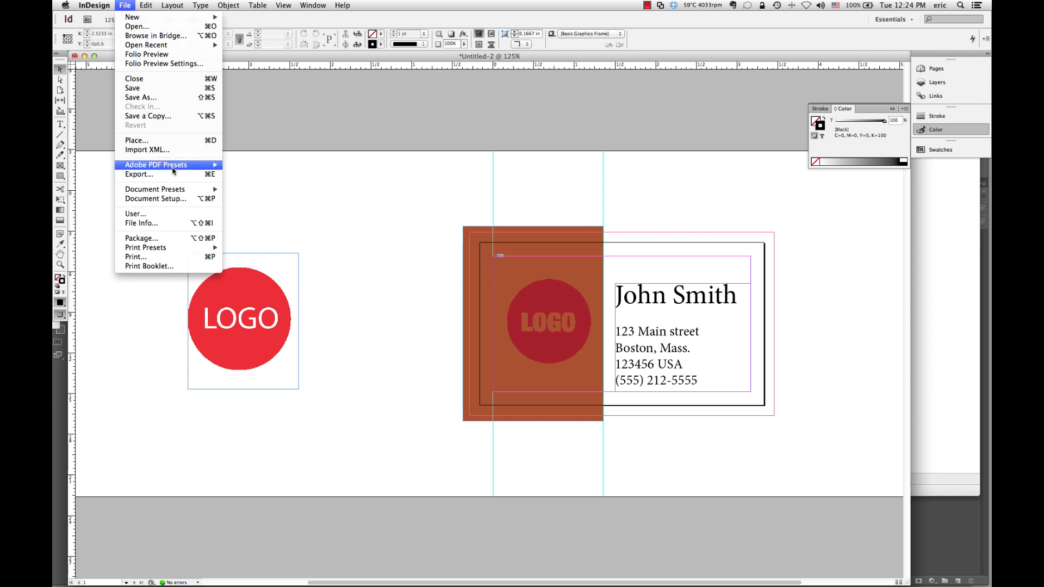
mouse_move(172, 168)
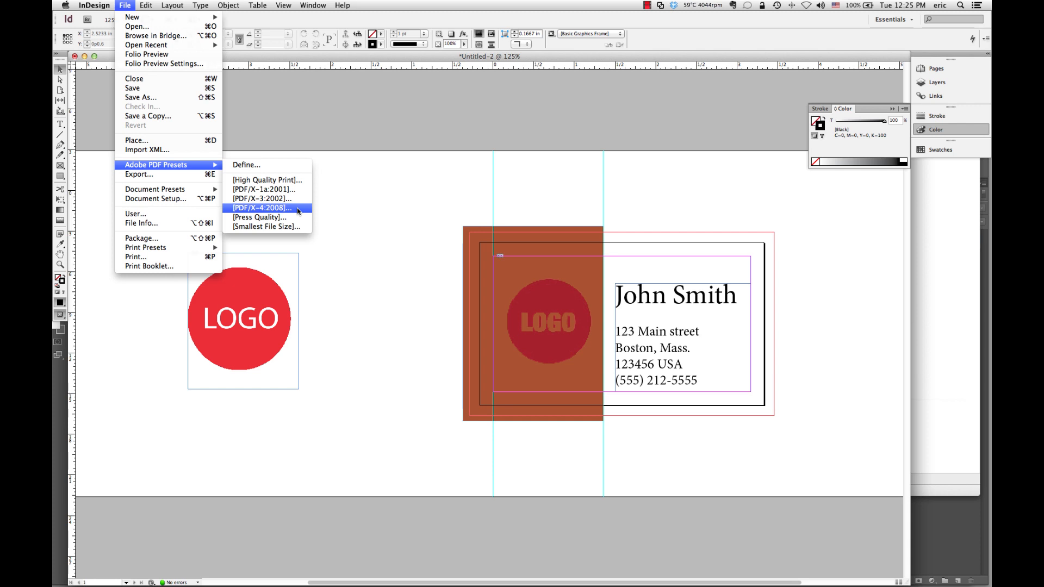
left_click(258, 217)
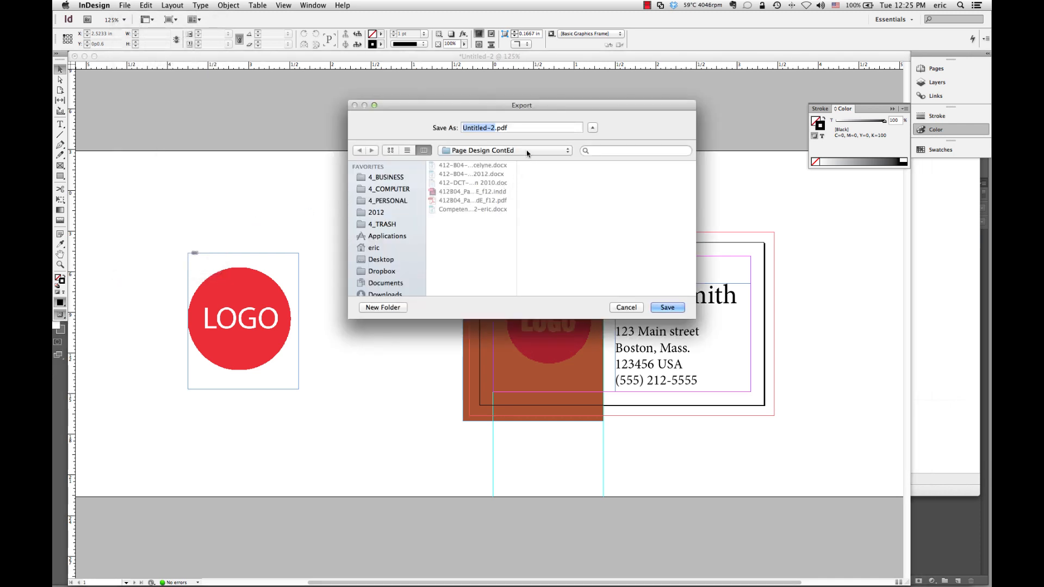
left_click(526, 150)
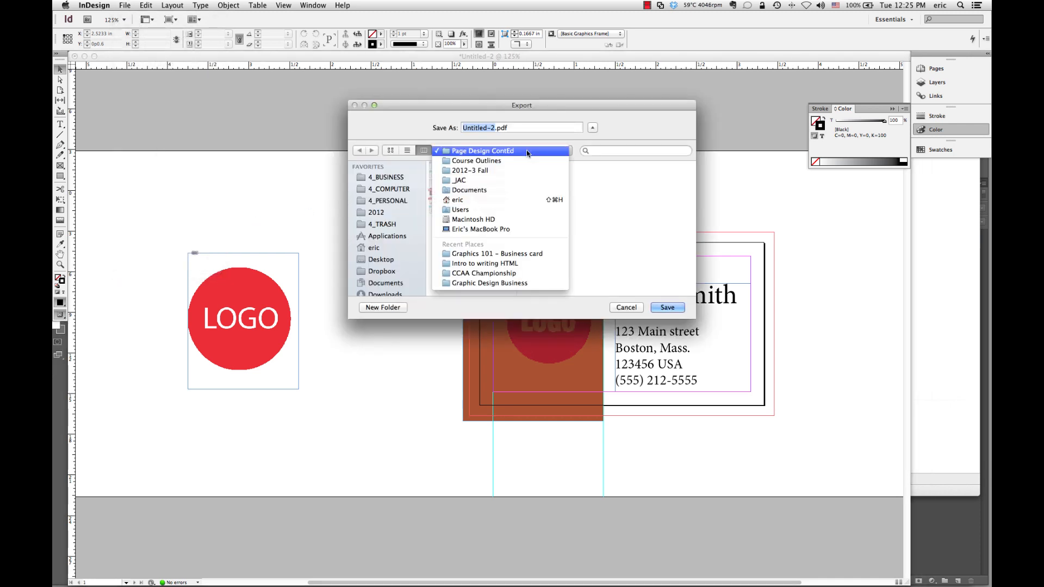
left_click(537, 254)
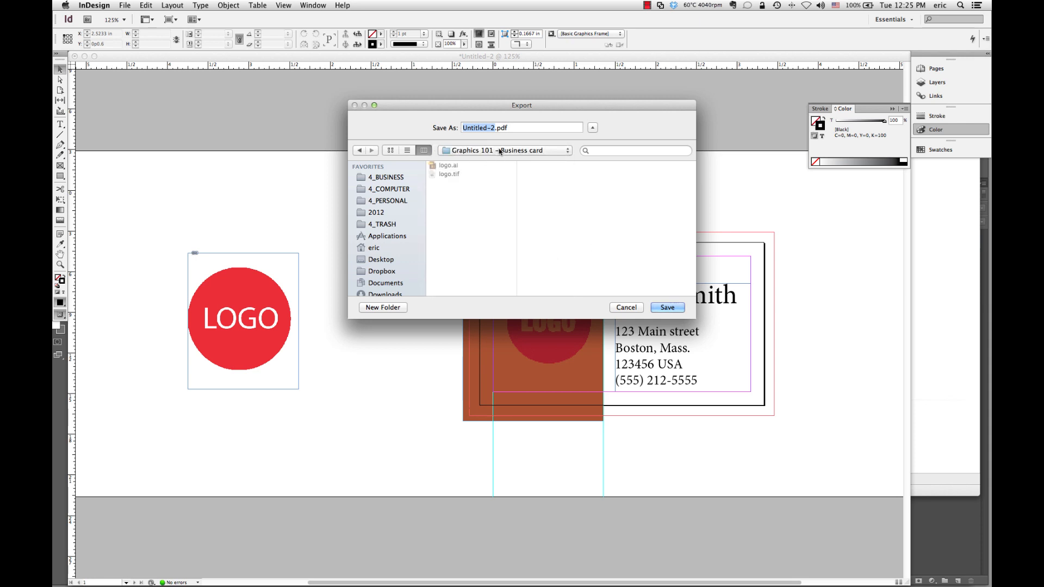
type("business card")
left_click(668, 308)
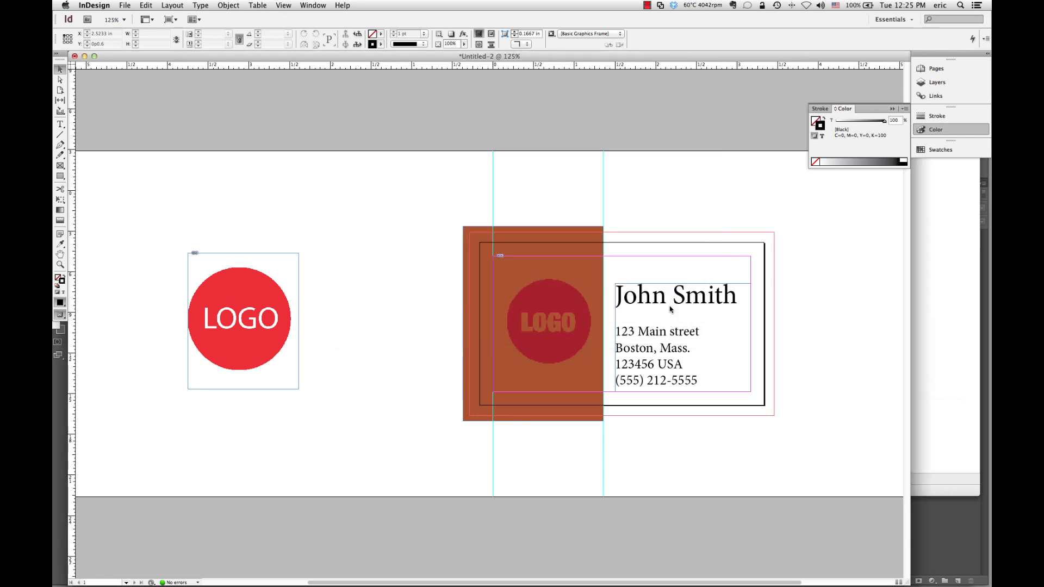
left_click(124, 5)
mouse_move(154, 169)
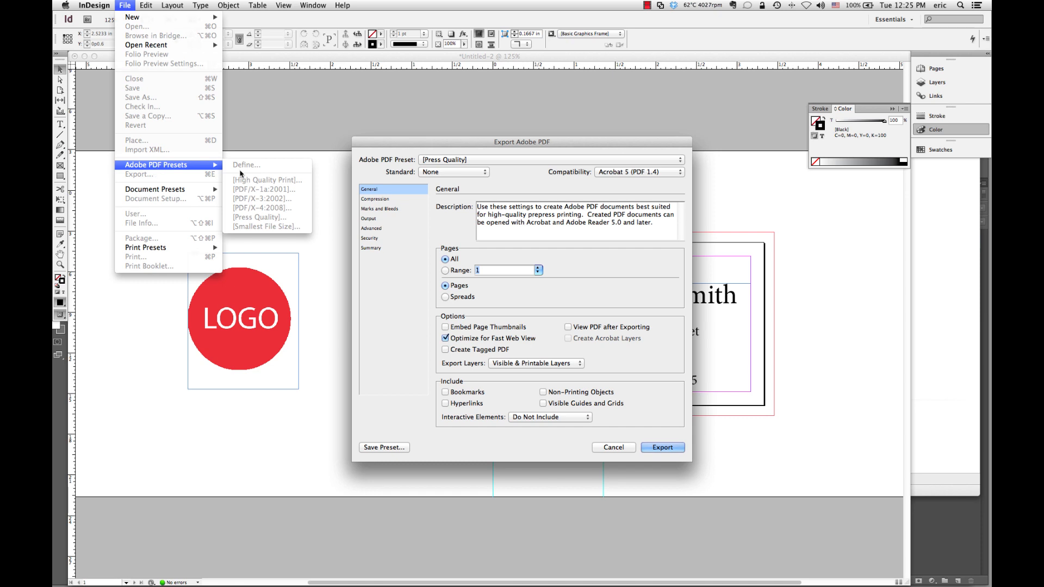
left_click(502, 150)
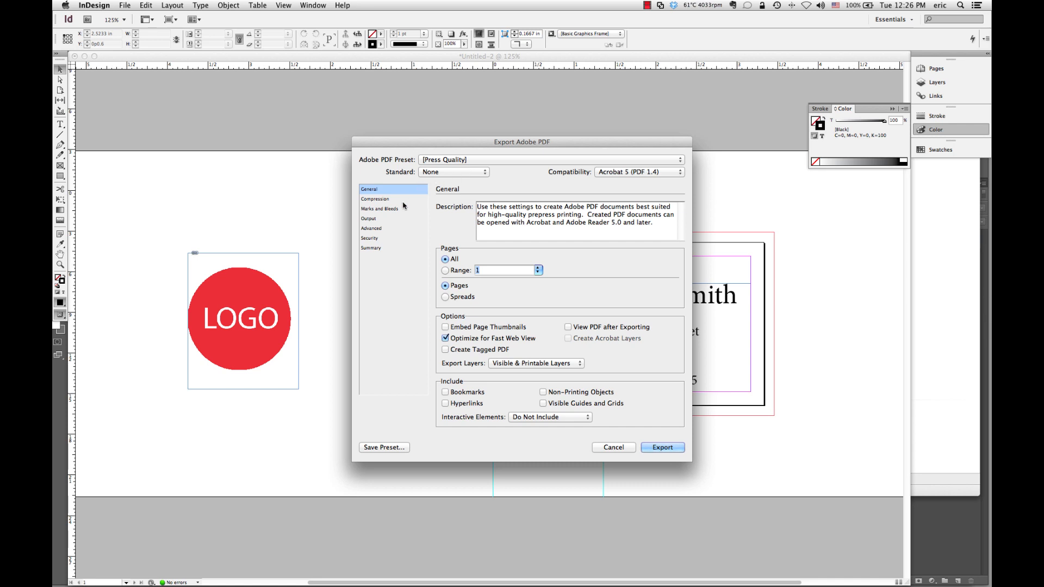
Turn on all printer's marks and the document bleed settings for the PDF, and export it.
left_click(384, 210)
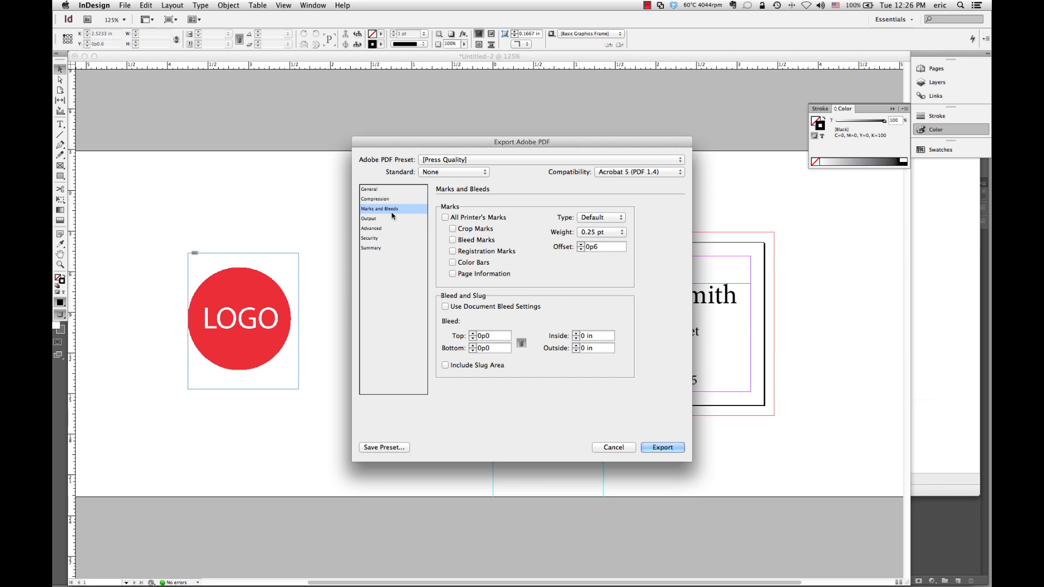
left_click(445, 218)
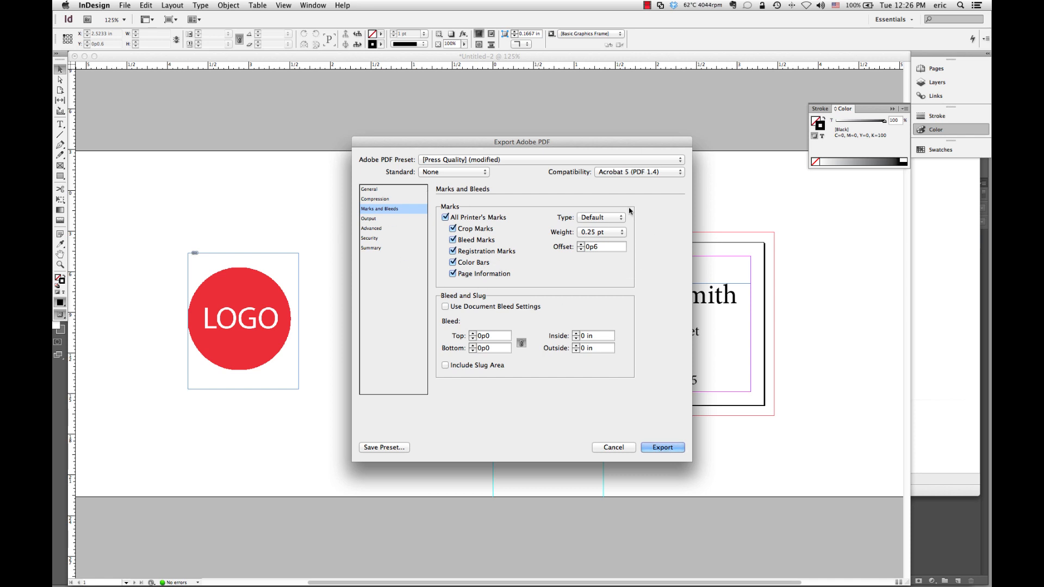
left_click_drag(540, 148, 326, 112)
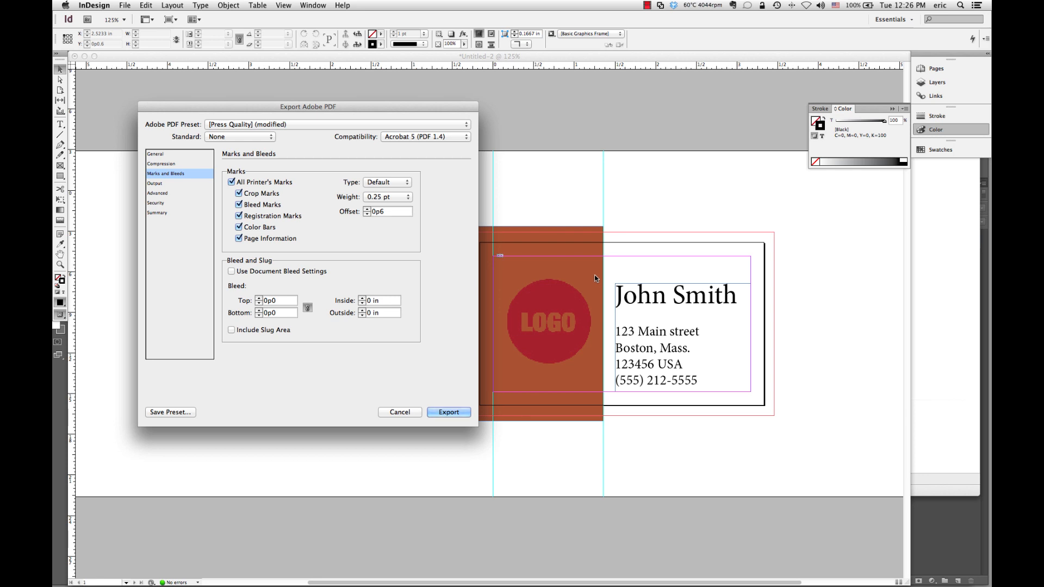
left_click(231, 272)
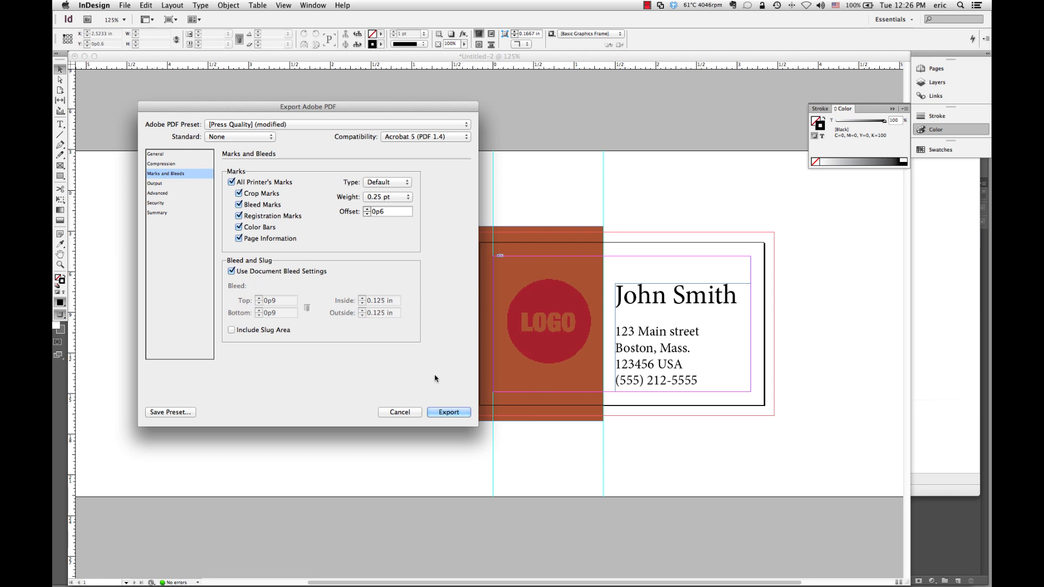
left_click(461, 415)
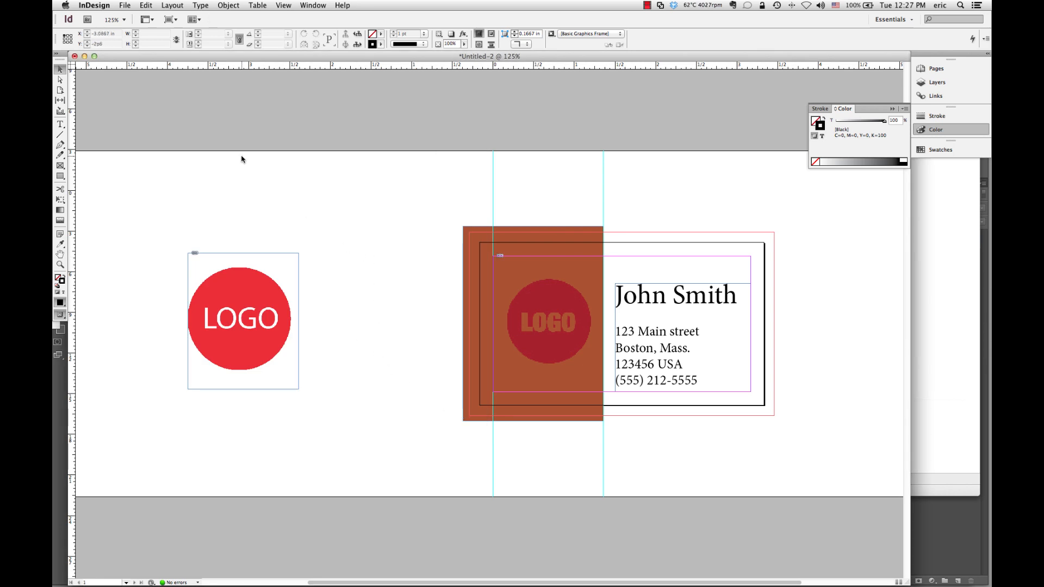
Switch to Finder and preview business card.pdf in an enlarged window to check its printer's marks and bleed.
key("super+Tab")
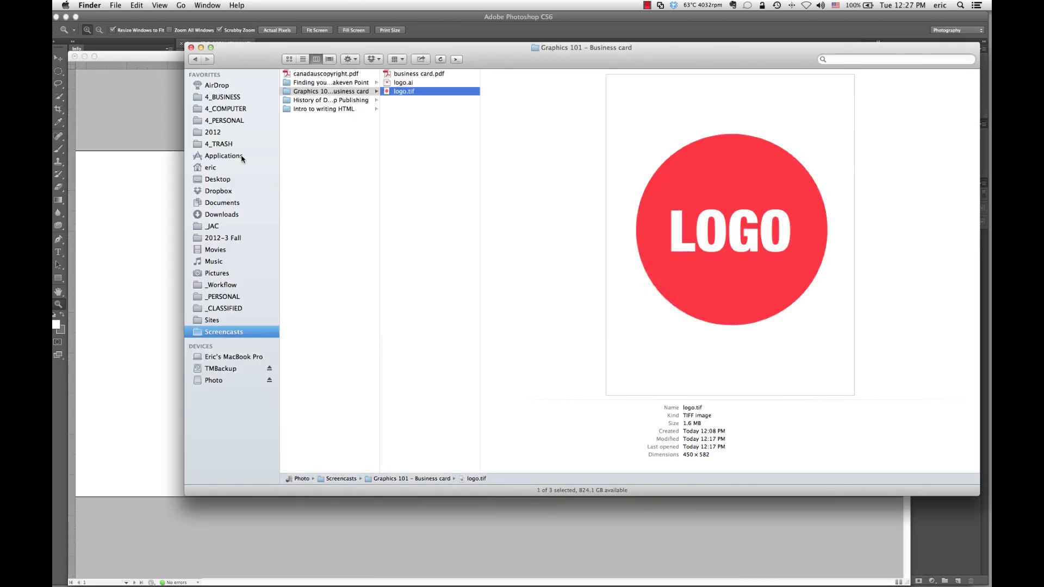
left_click(446, 179)
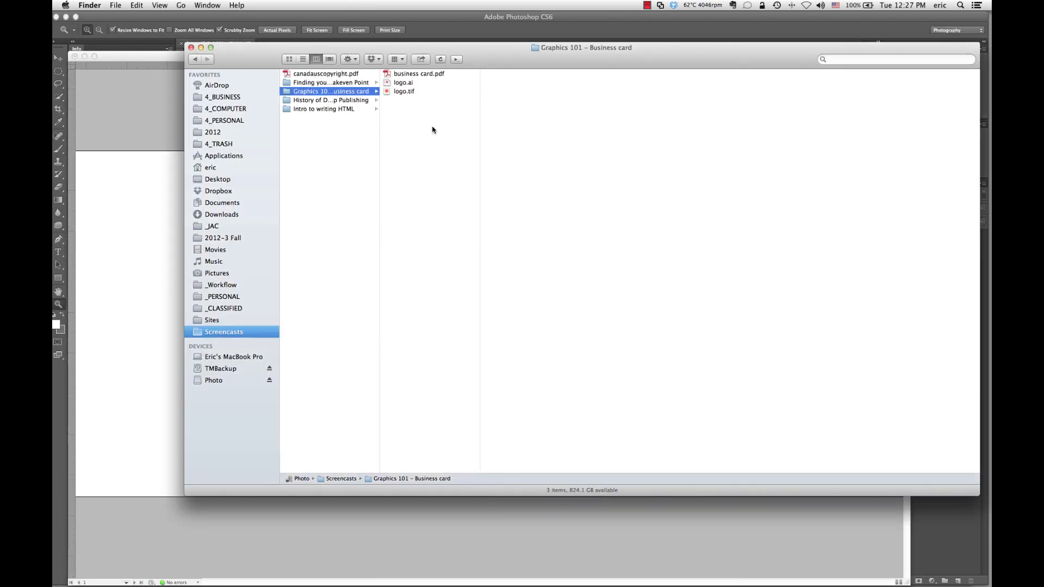
left_click(415, 75)
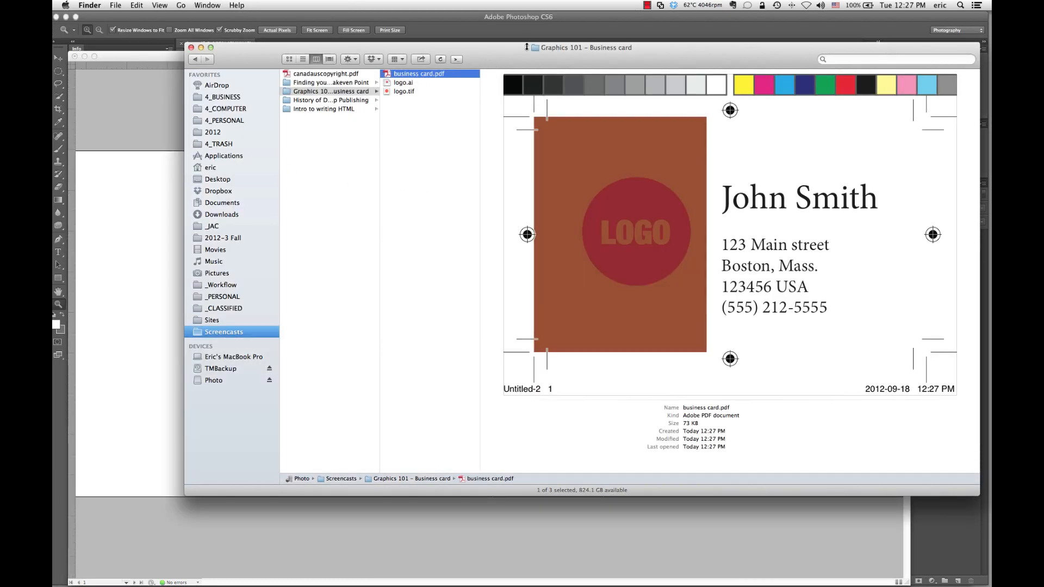
left_click_drag(526, 53, 353, 45)
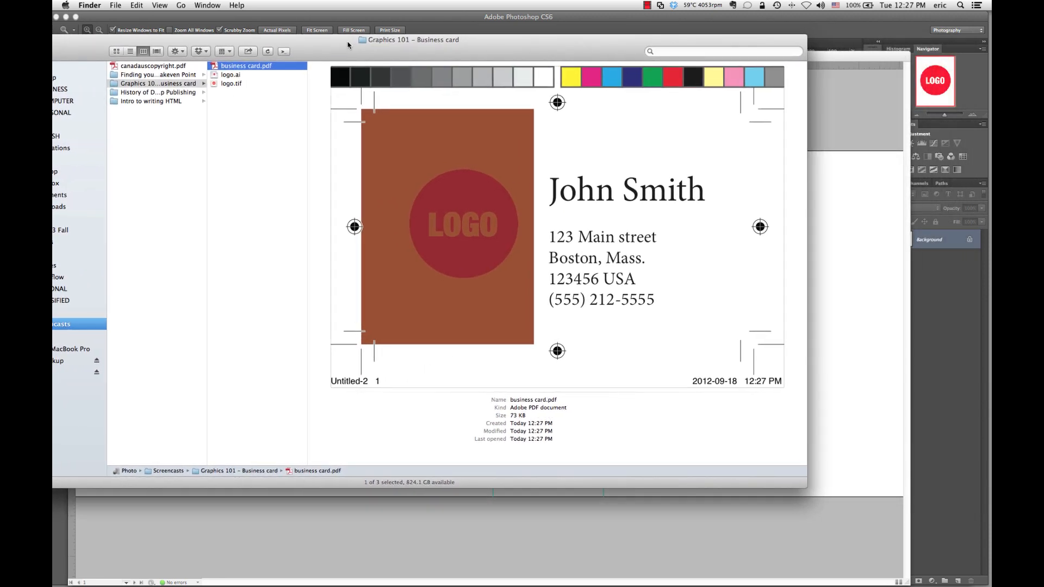
left_click_drag(806, 487, 859, 542)
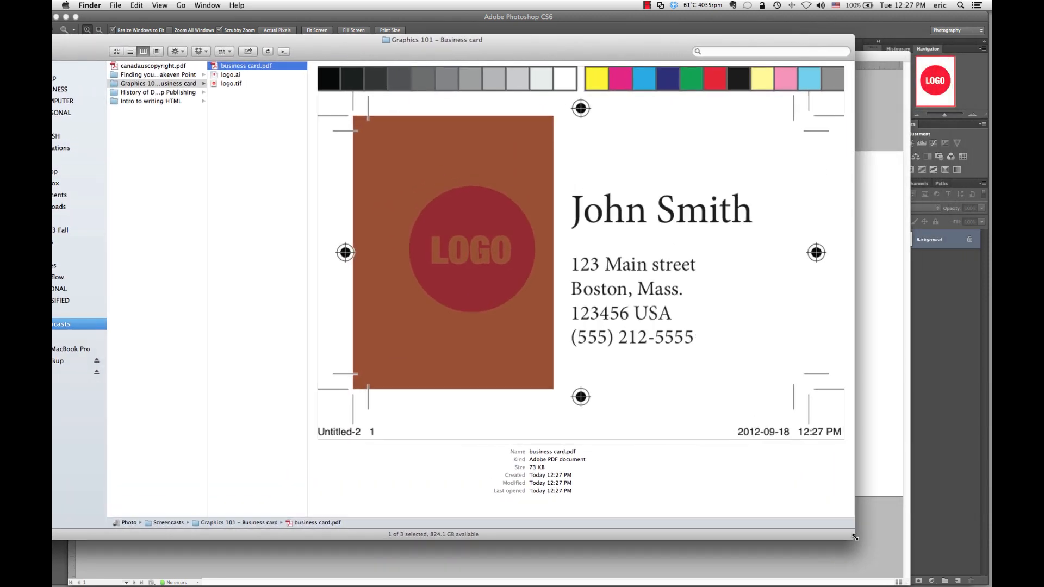